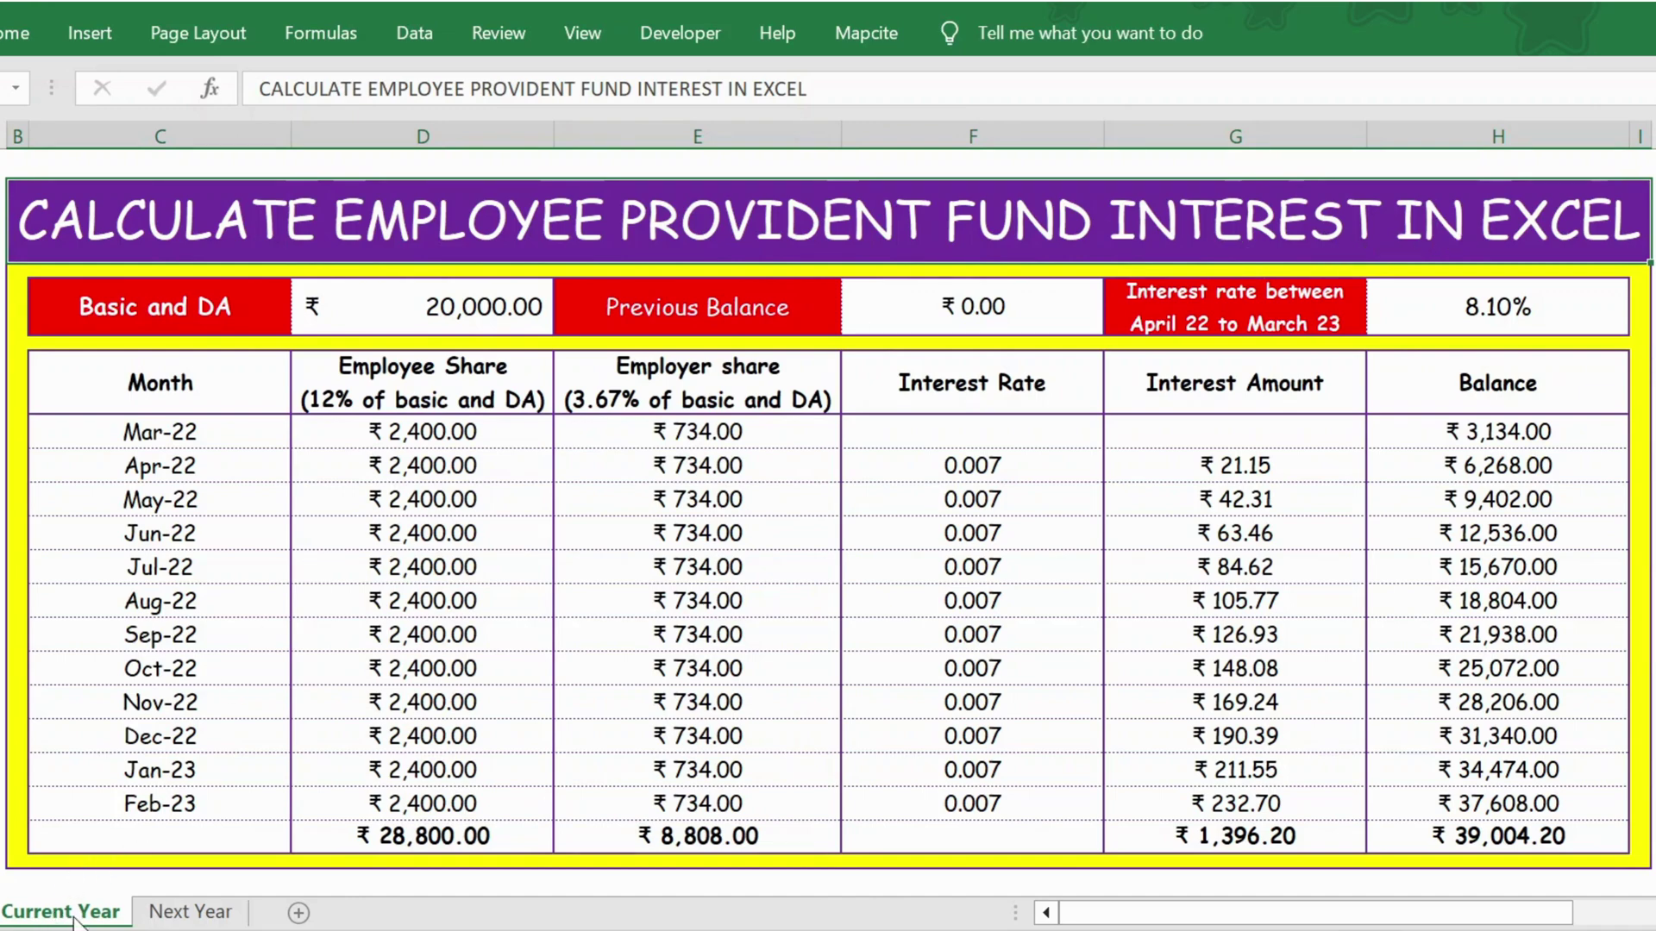
Compare the Current Year and Next Year sheets, examining the closing balance formulas and how the previous balance carries over.
{"action": "left_click", "coordinate": [188, 912]}
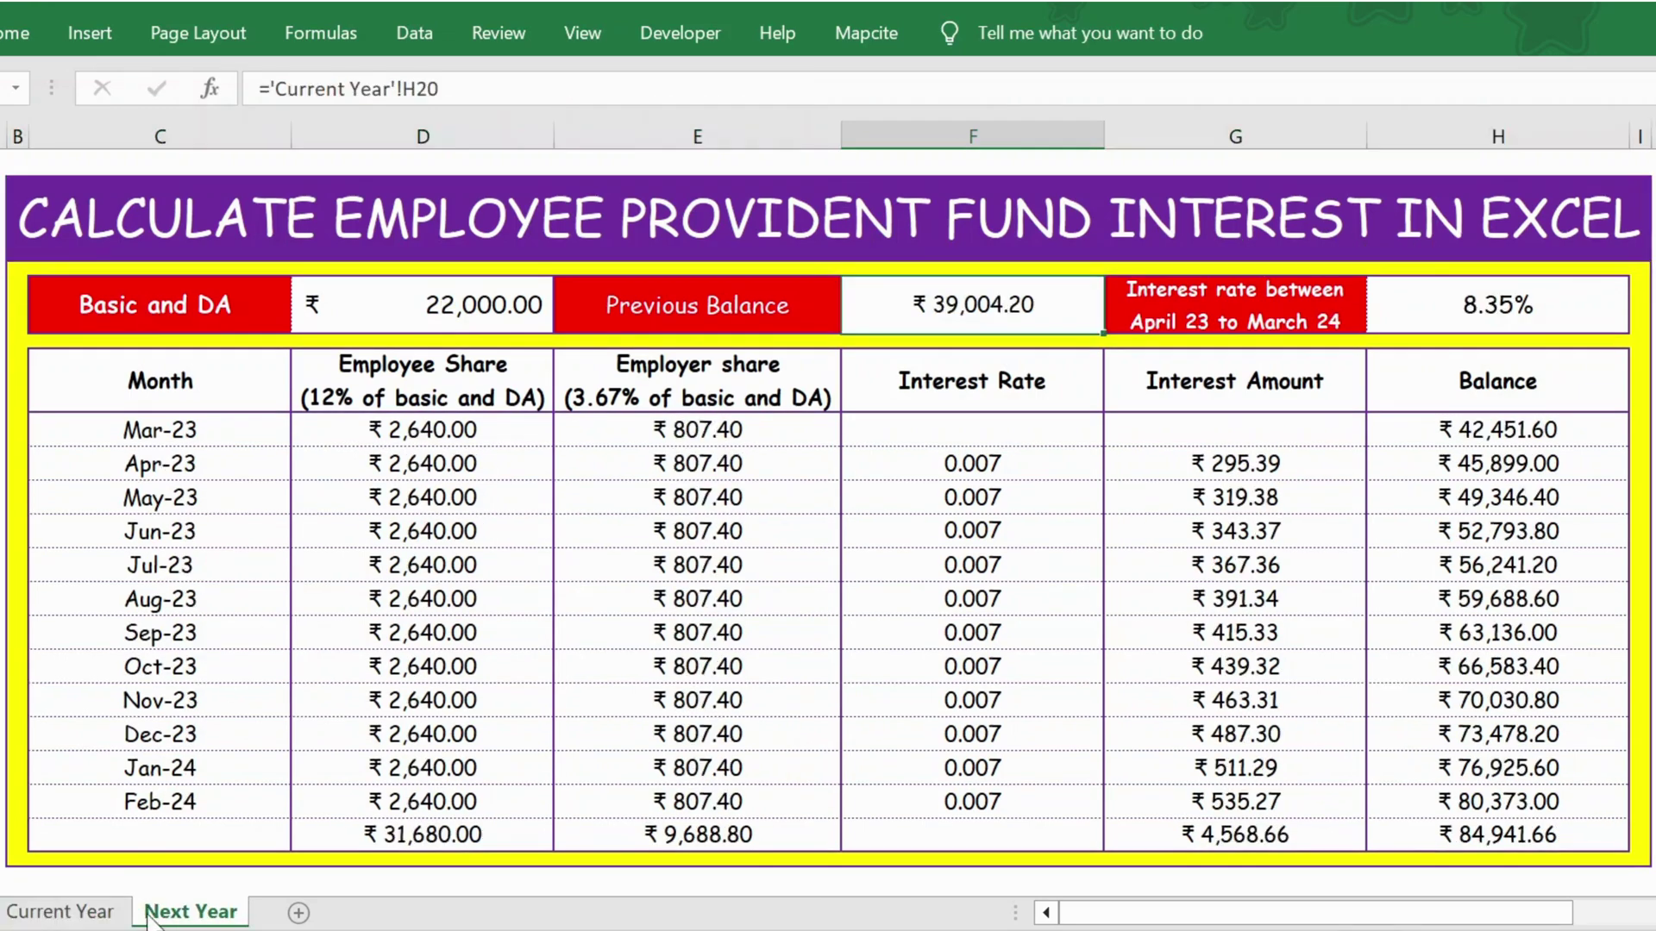
{"action": "left_click", "coordinate": [59, 912]}
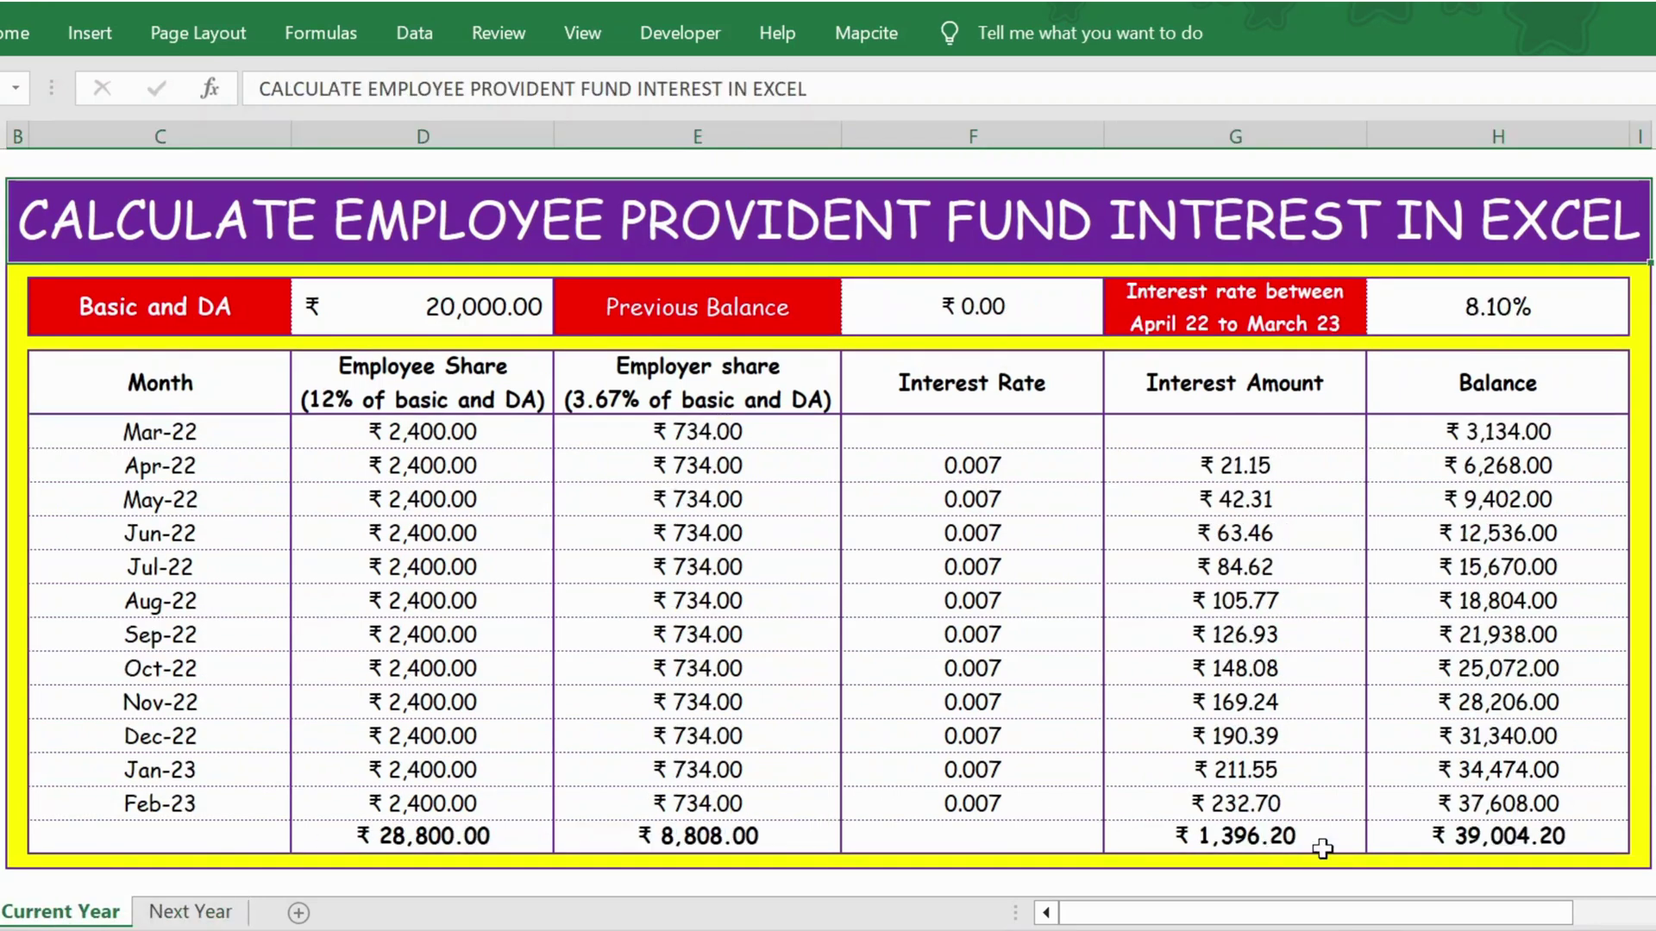
{"action": "left_click", "coordinate": [1423, 847]}
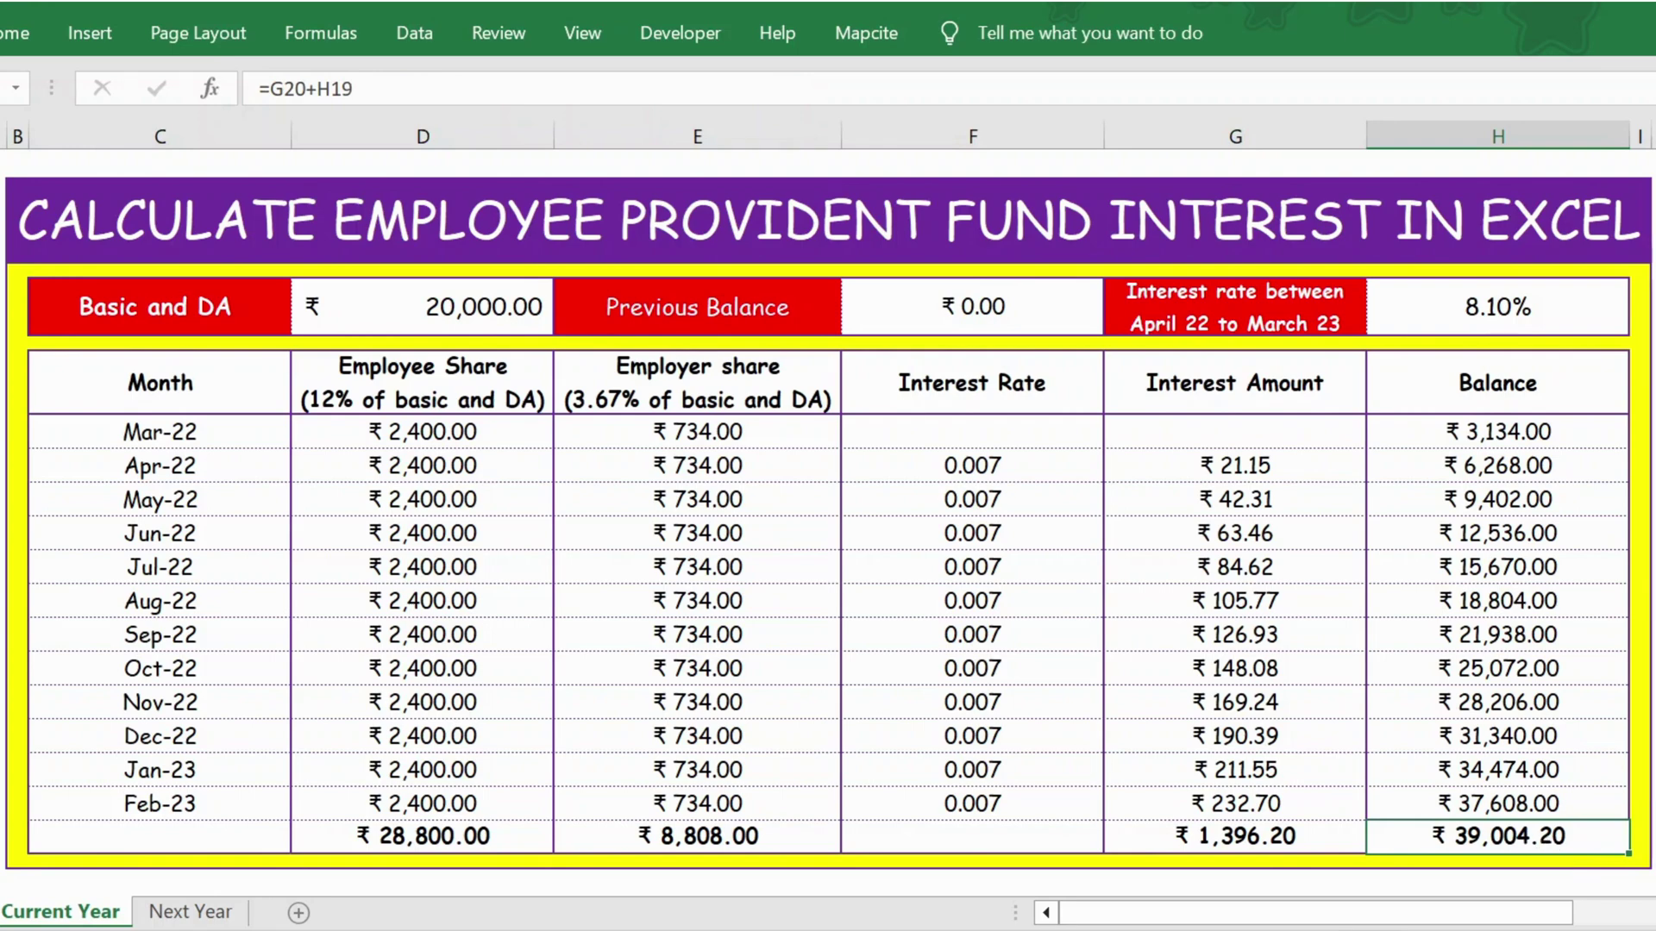
{"action": "left_click", "coordinate": [188, 913]}
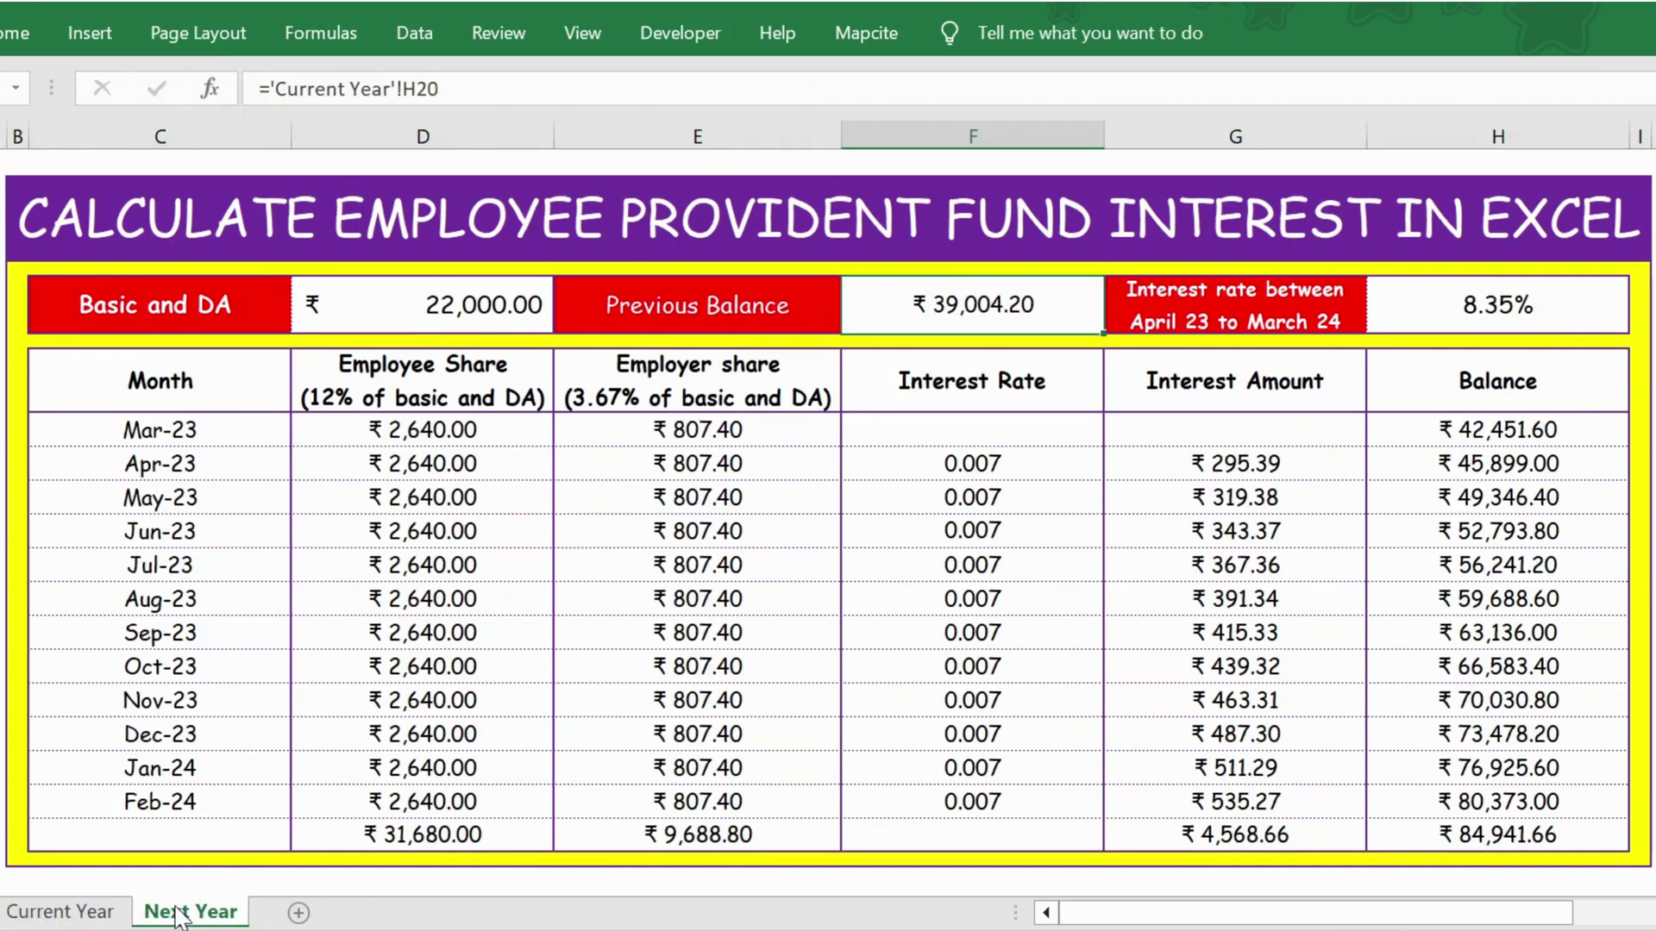
{"action": "left_click", "coordinate": [701, 325]}
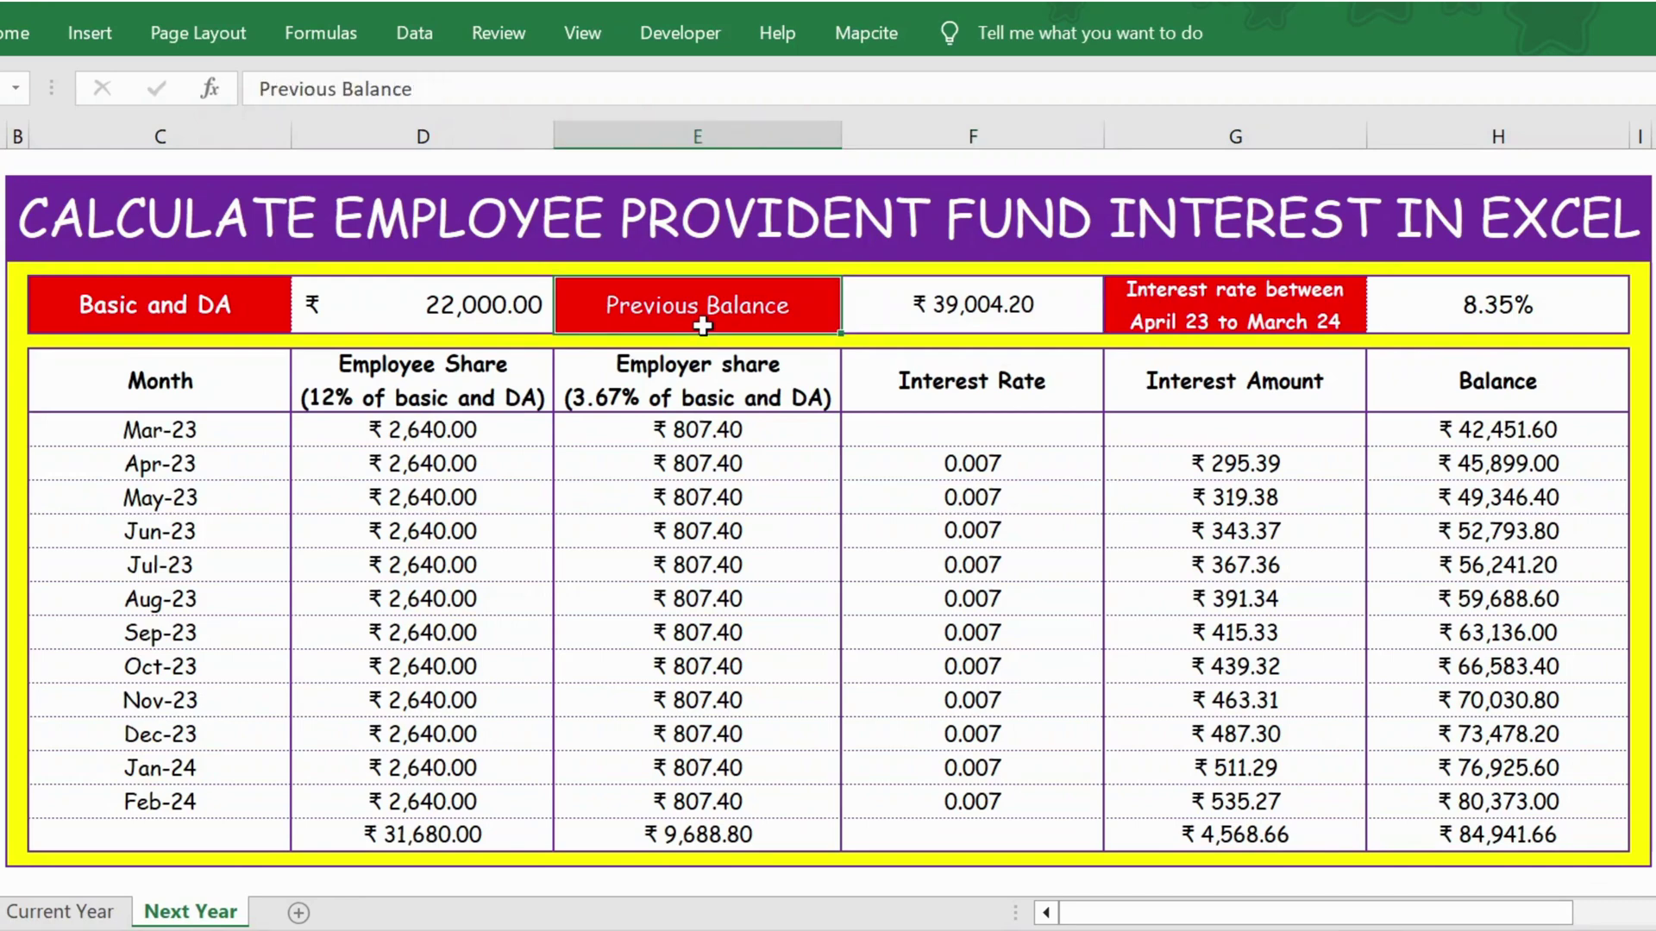
{"action": "left_click", "coordinate": [960, 321]}
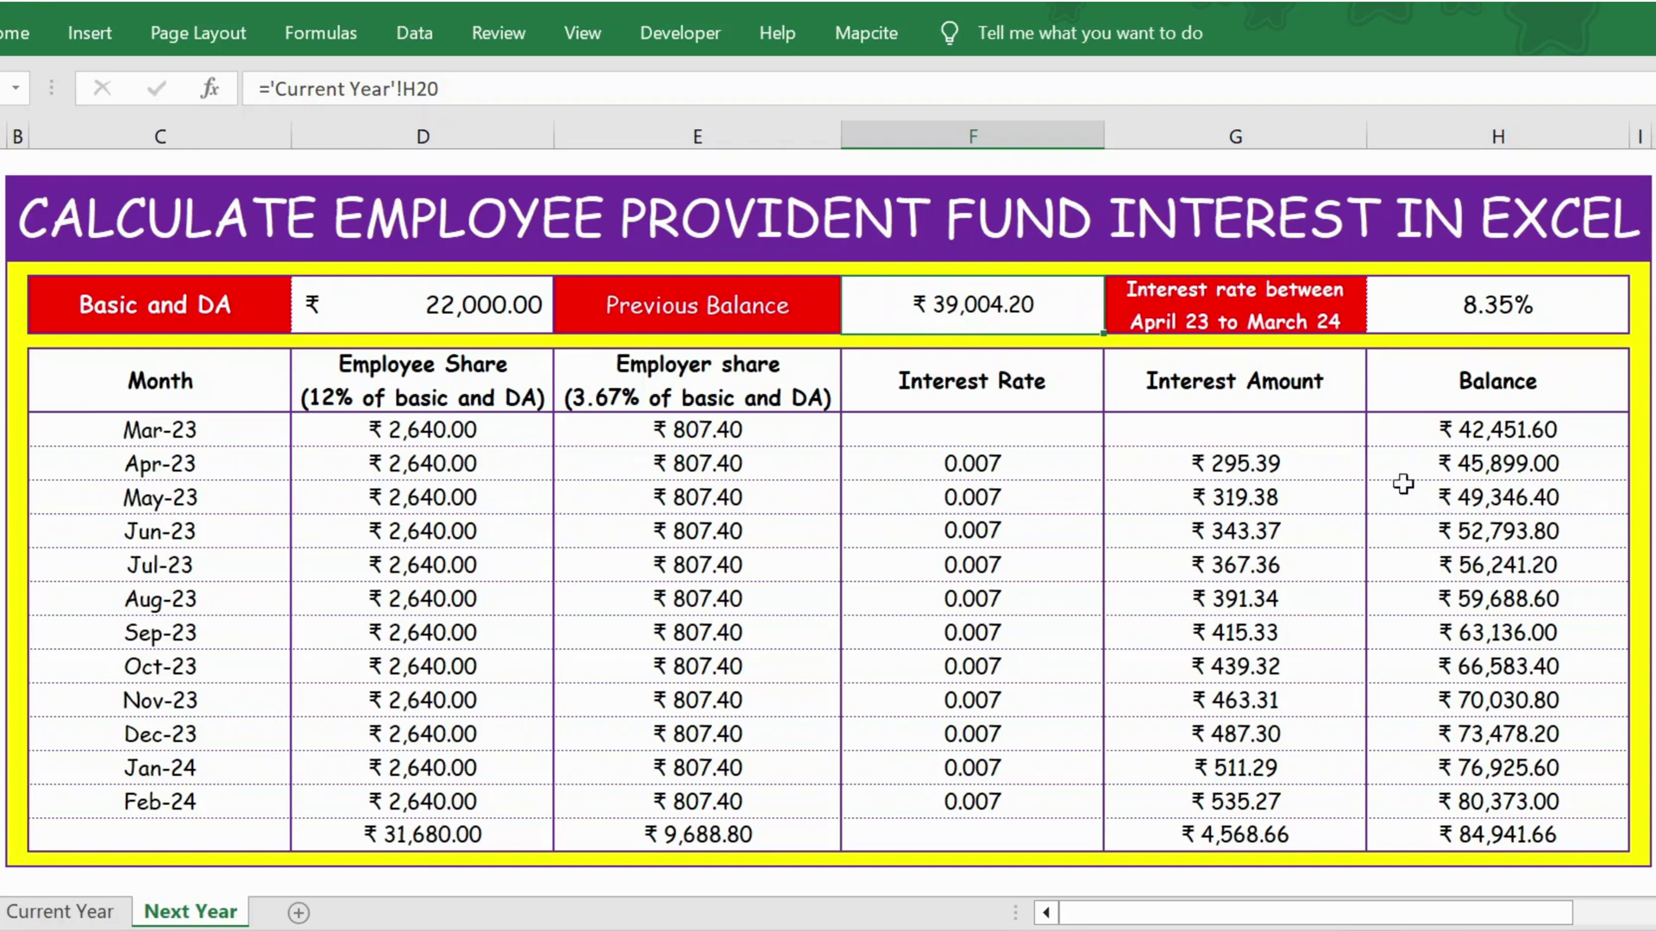
{"action": "left_click", "coordinate": [1501, 841]}
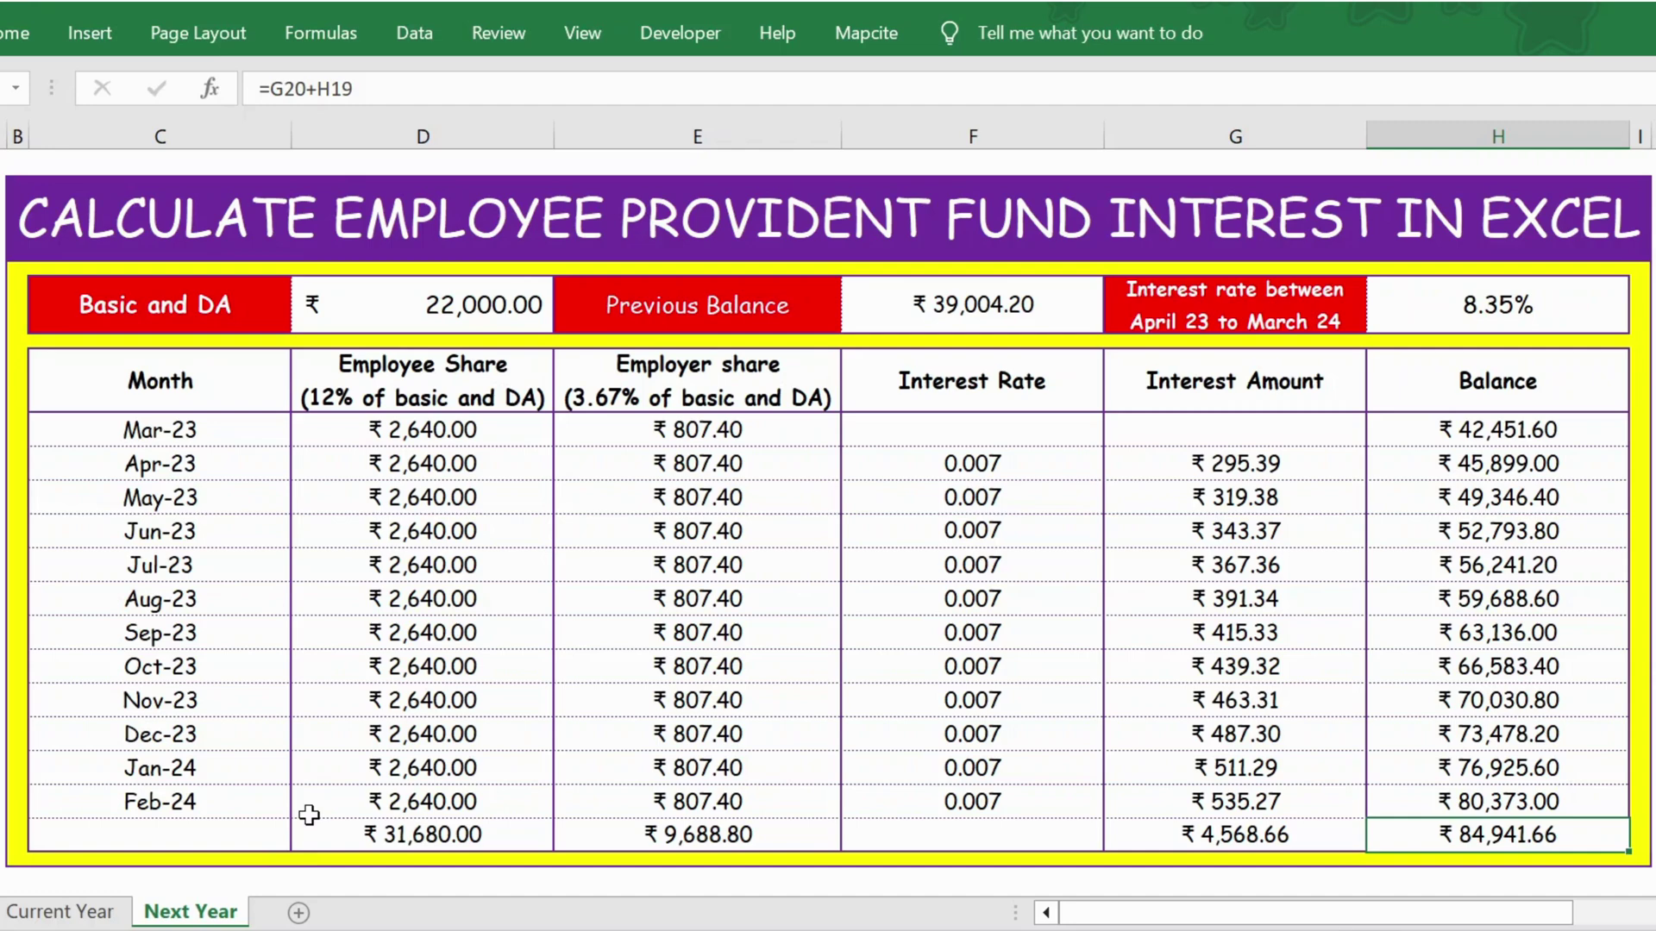
Return to the Current Year sheet and examine its month entries and the Basic and DA amount.
{"action": "left_click", "coordinate": [93, 913]}
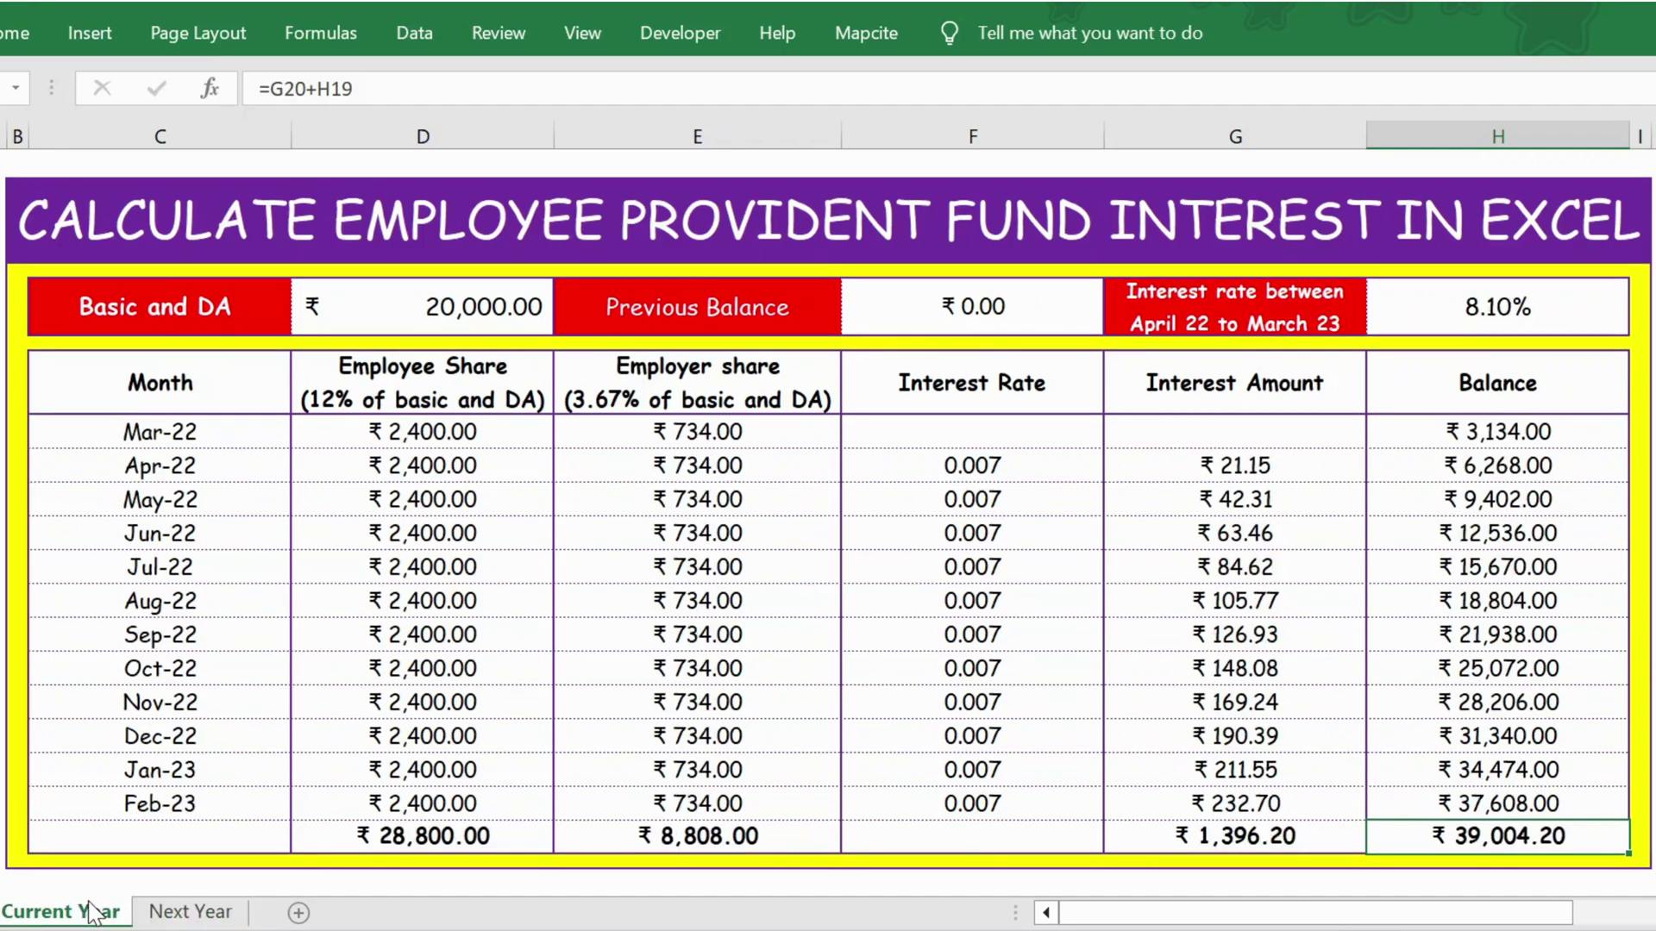
{"action": "left_click", "coordinate": [195, 499]}
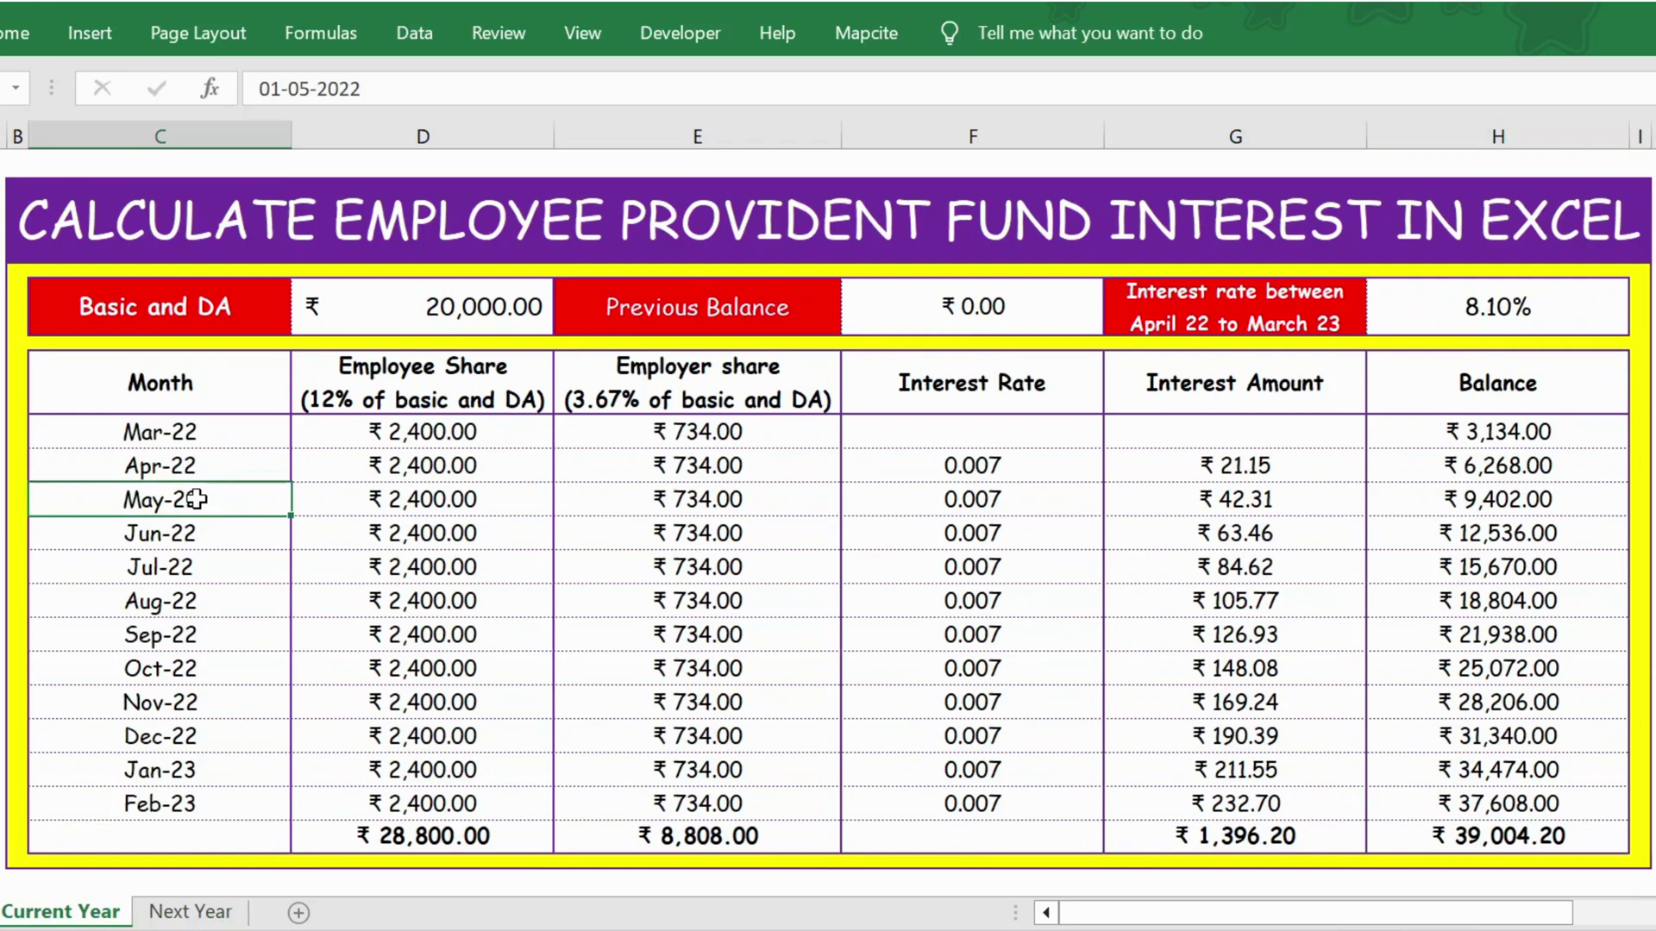
{"action": "left_click", "coordinate": [419, 323]}
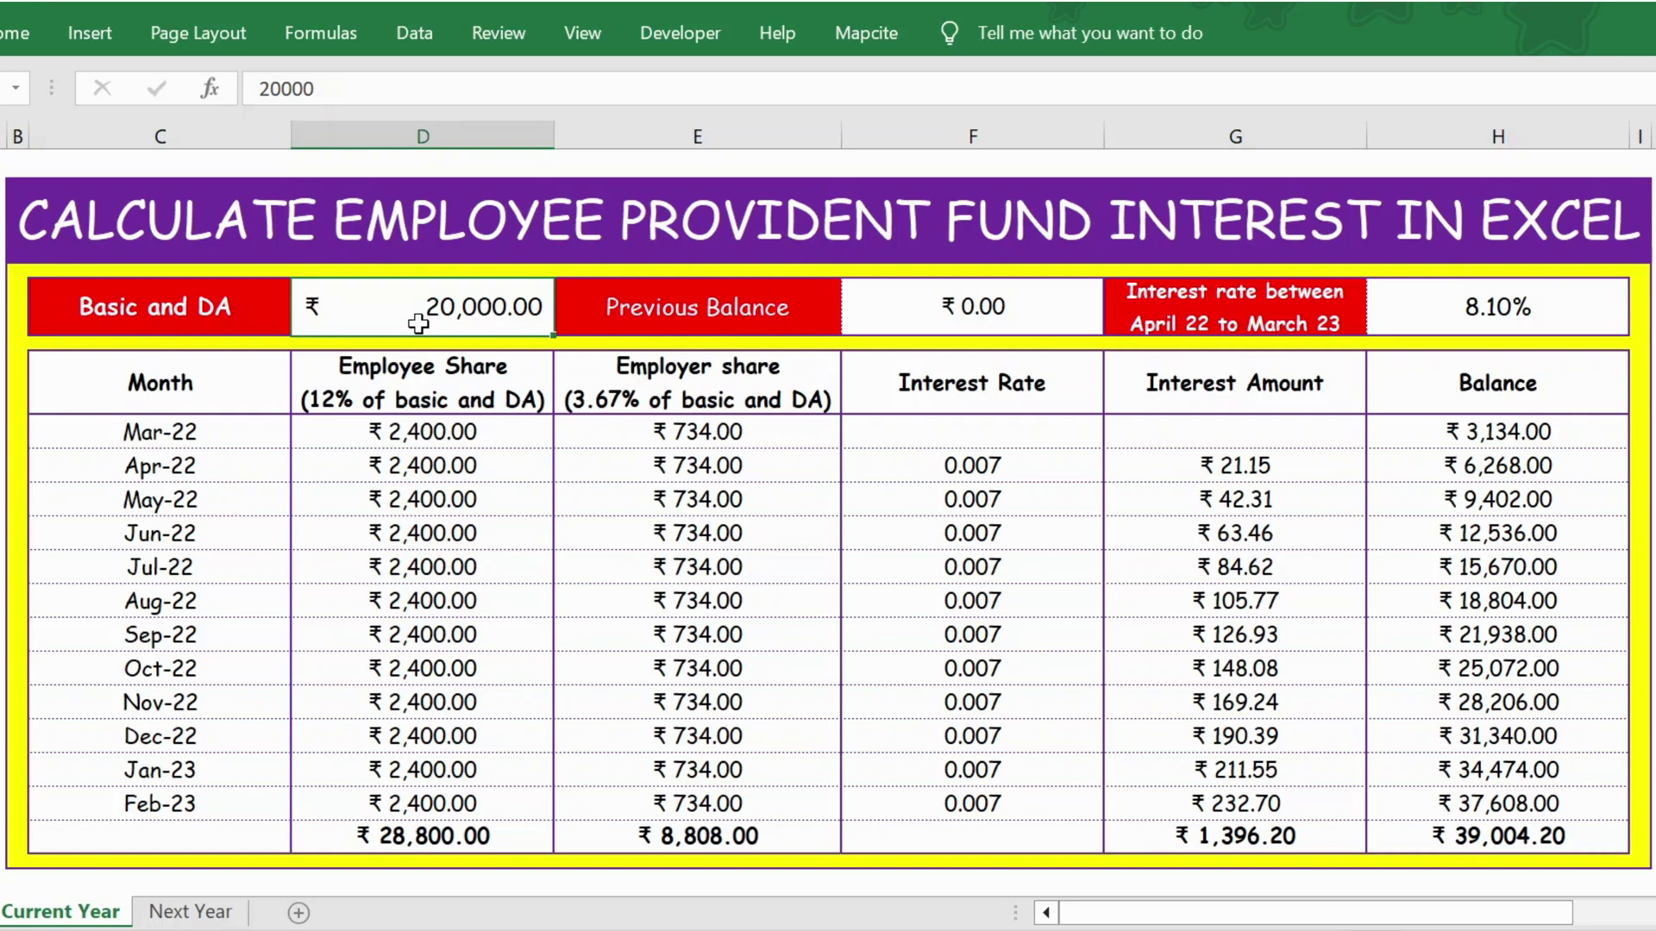
{"action": "left_click", "coordinate": [198, 320]}
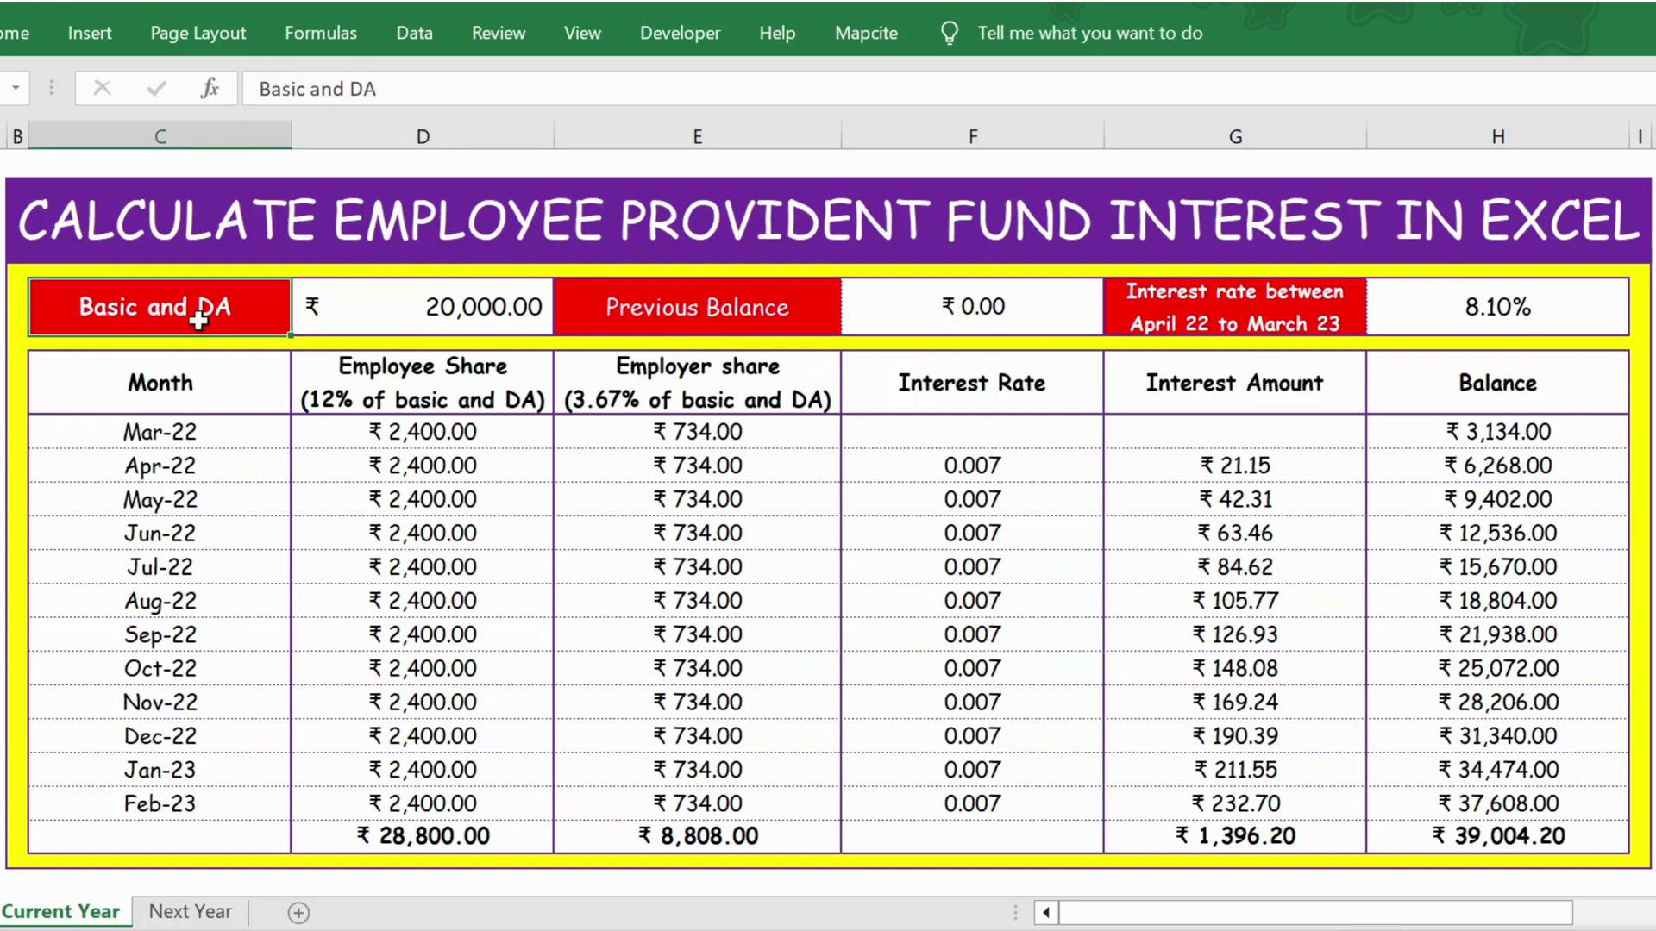
{"action": "left_click", "coordinate": [407, 314]}
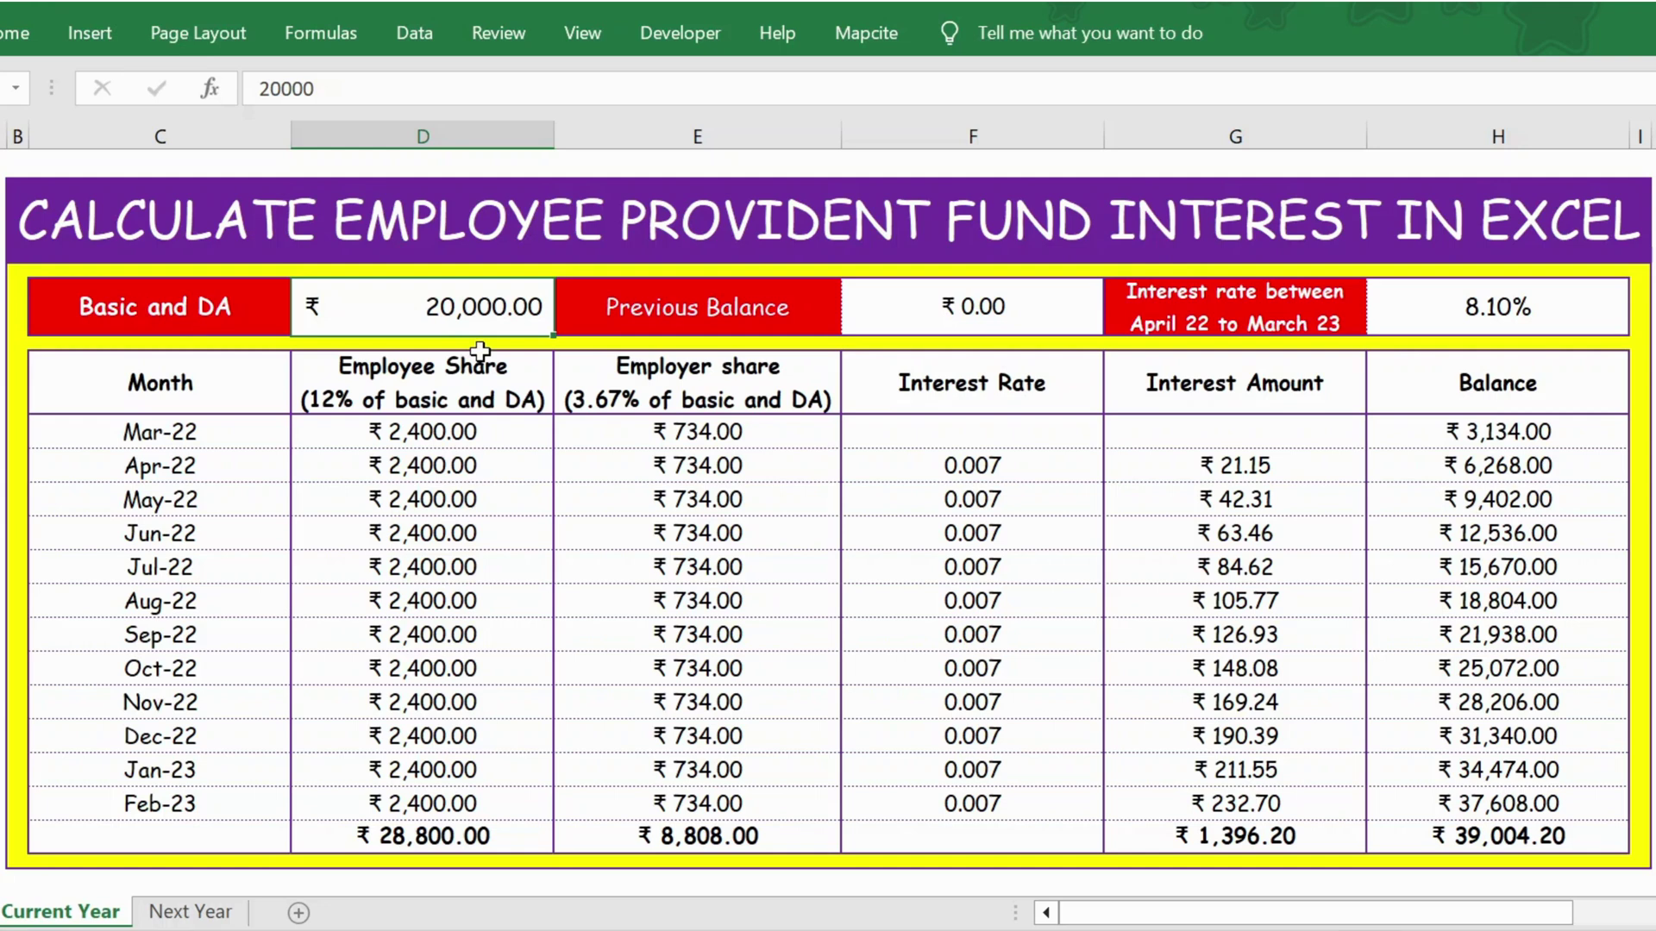
{"action": "type", "text": "1"}
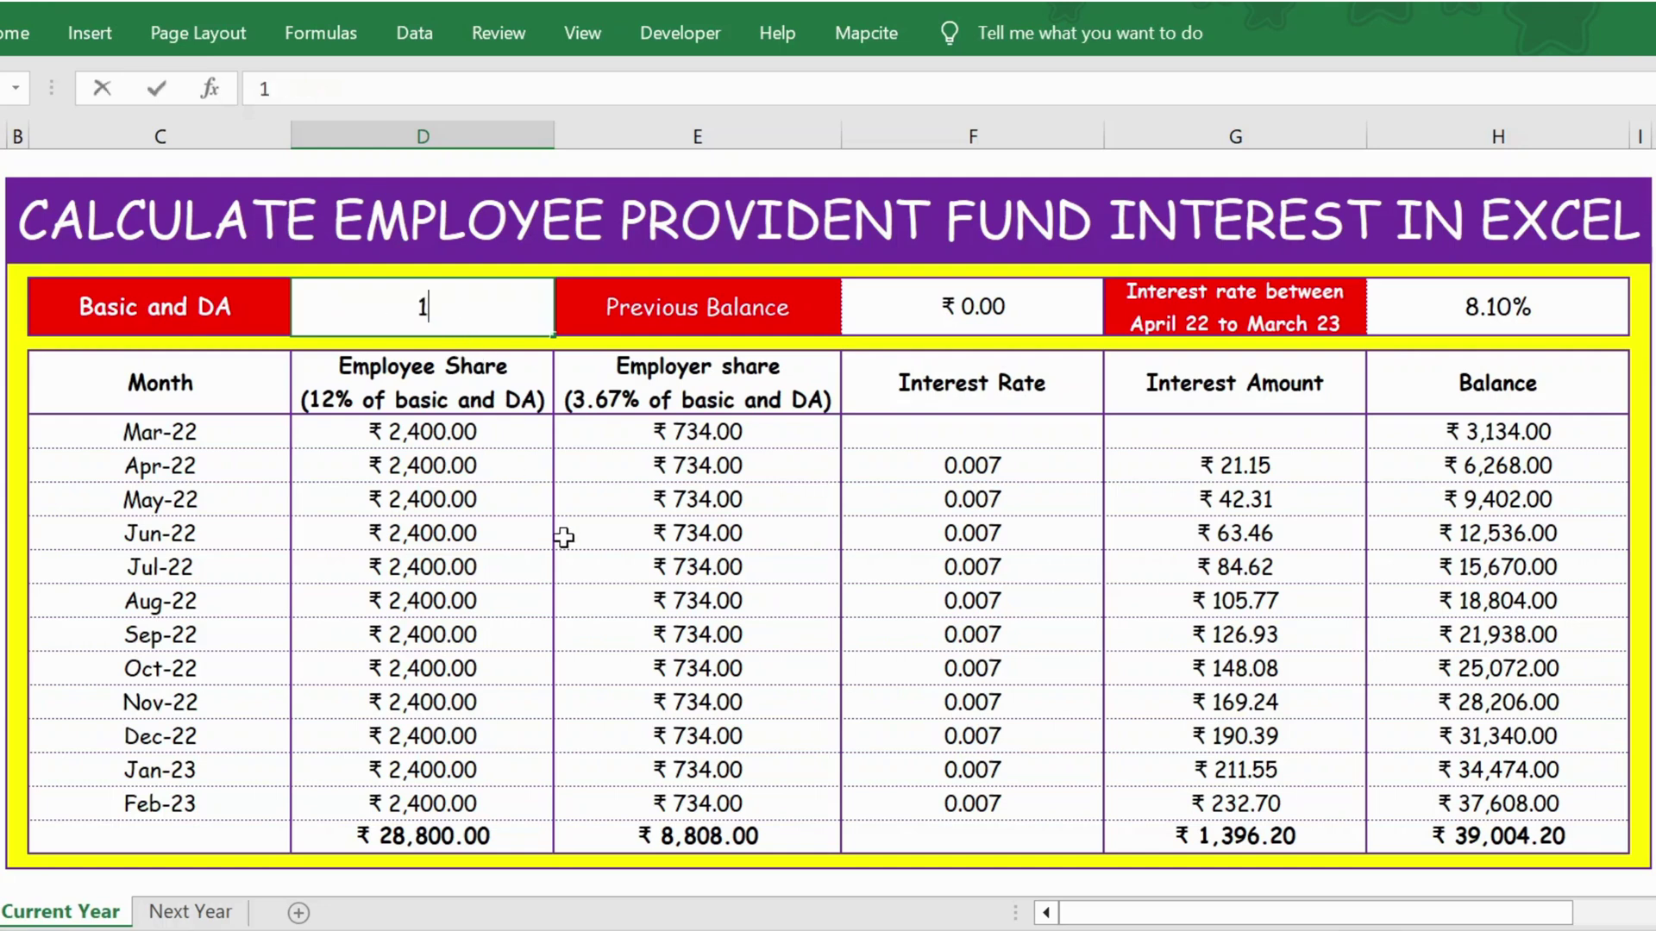
{"action": "type", "text": "6500"}
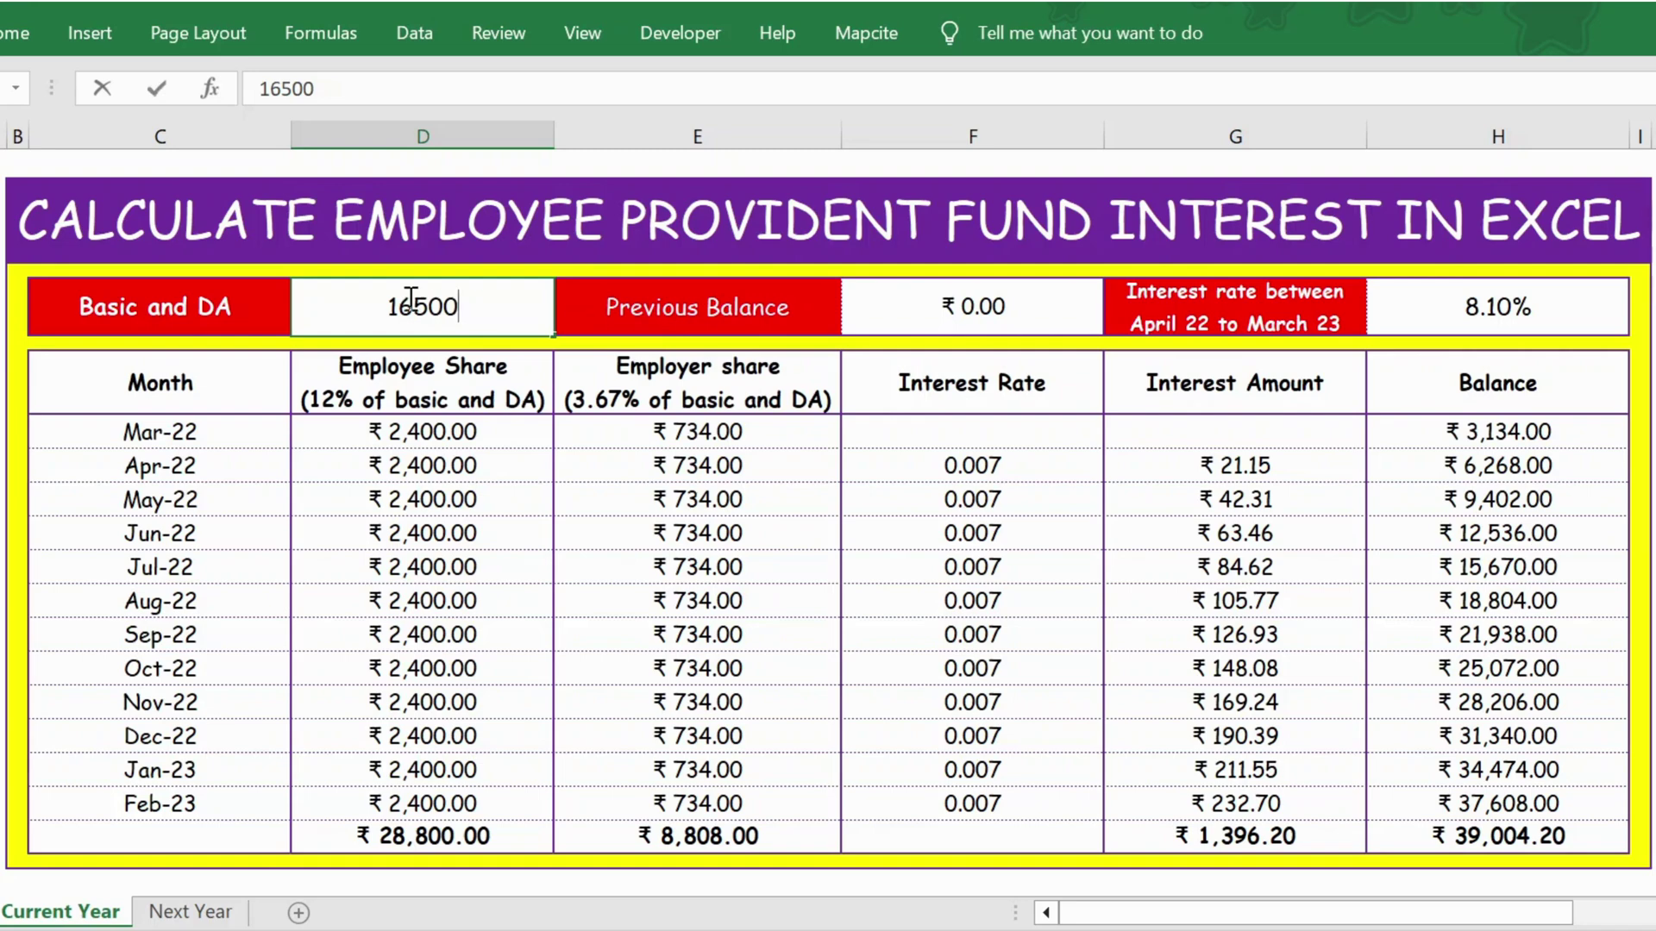
{"action": "key", "text": "Return"}
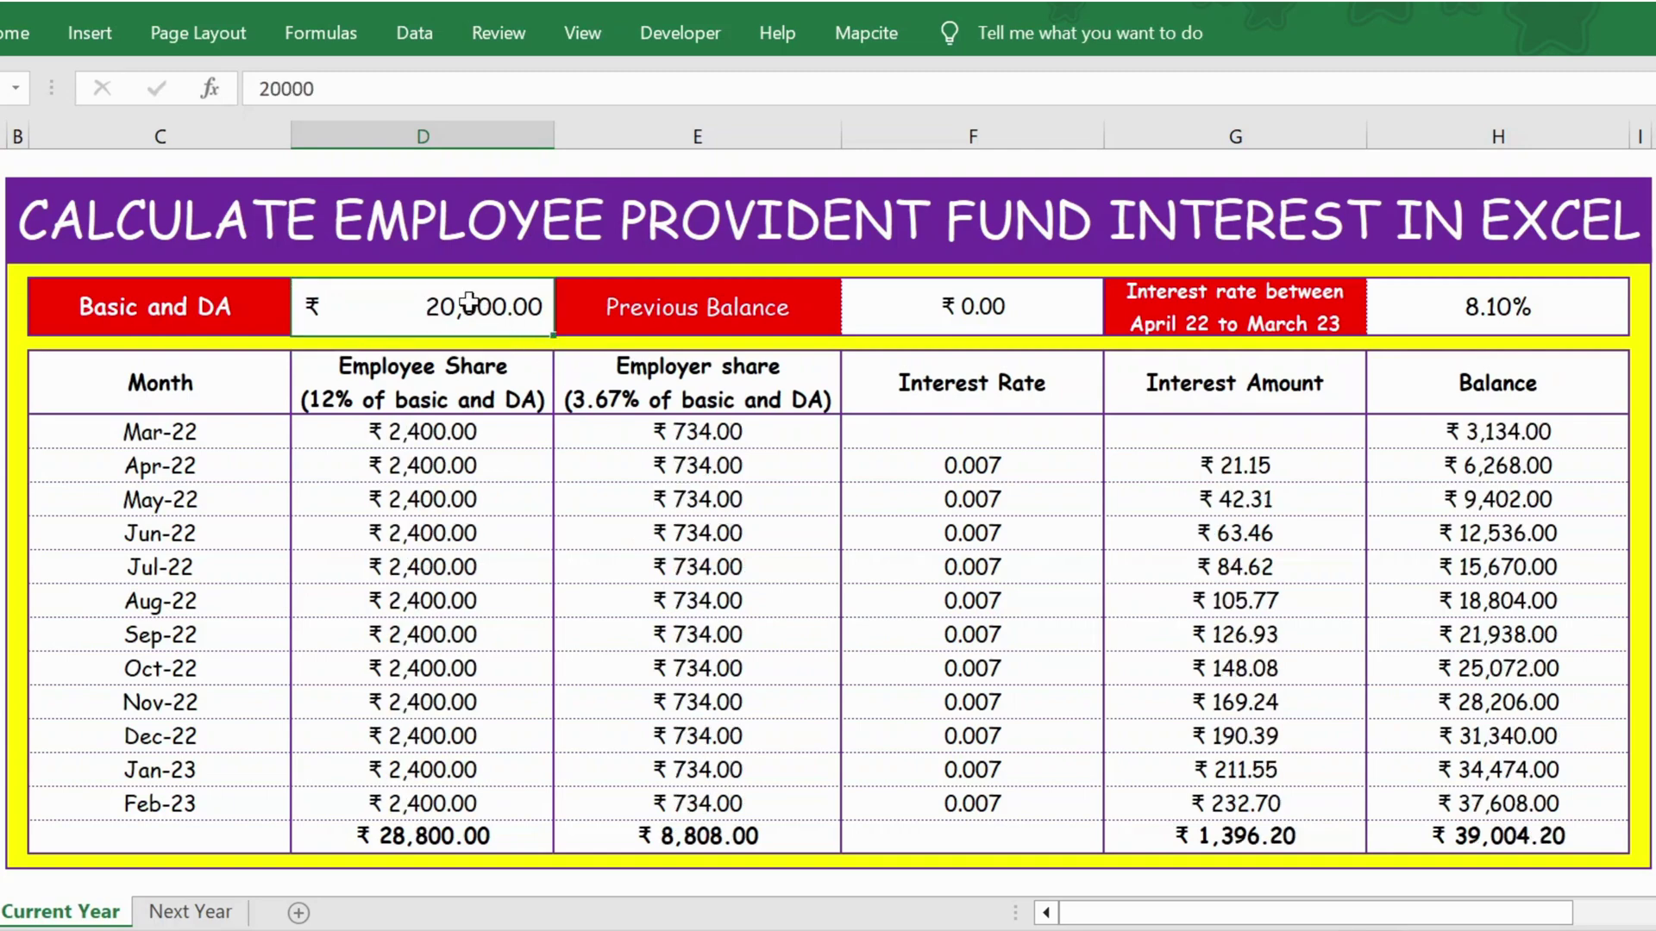
Examine the Previous Balance and interest rate inputs, plus the month column from Mar-22 to Feb-23.
{"action": "left_click", "coordinate": [685, 317]}
{"action": "left_click", "coordinate": [953, 317]}
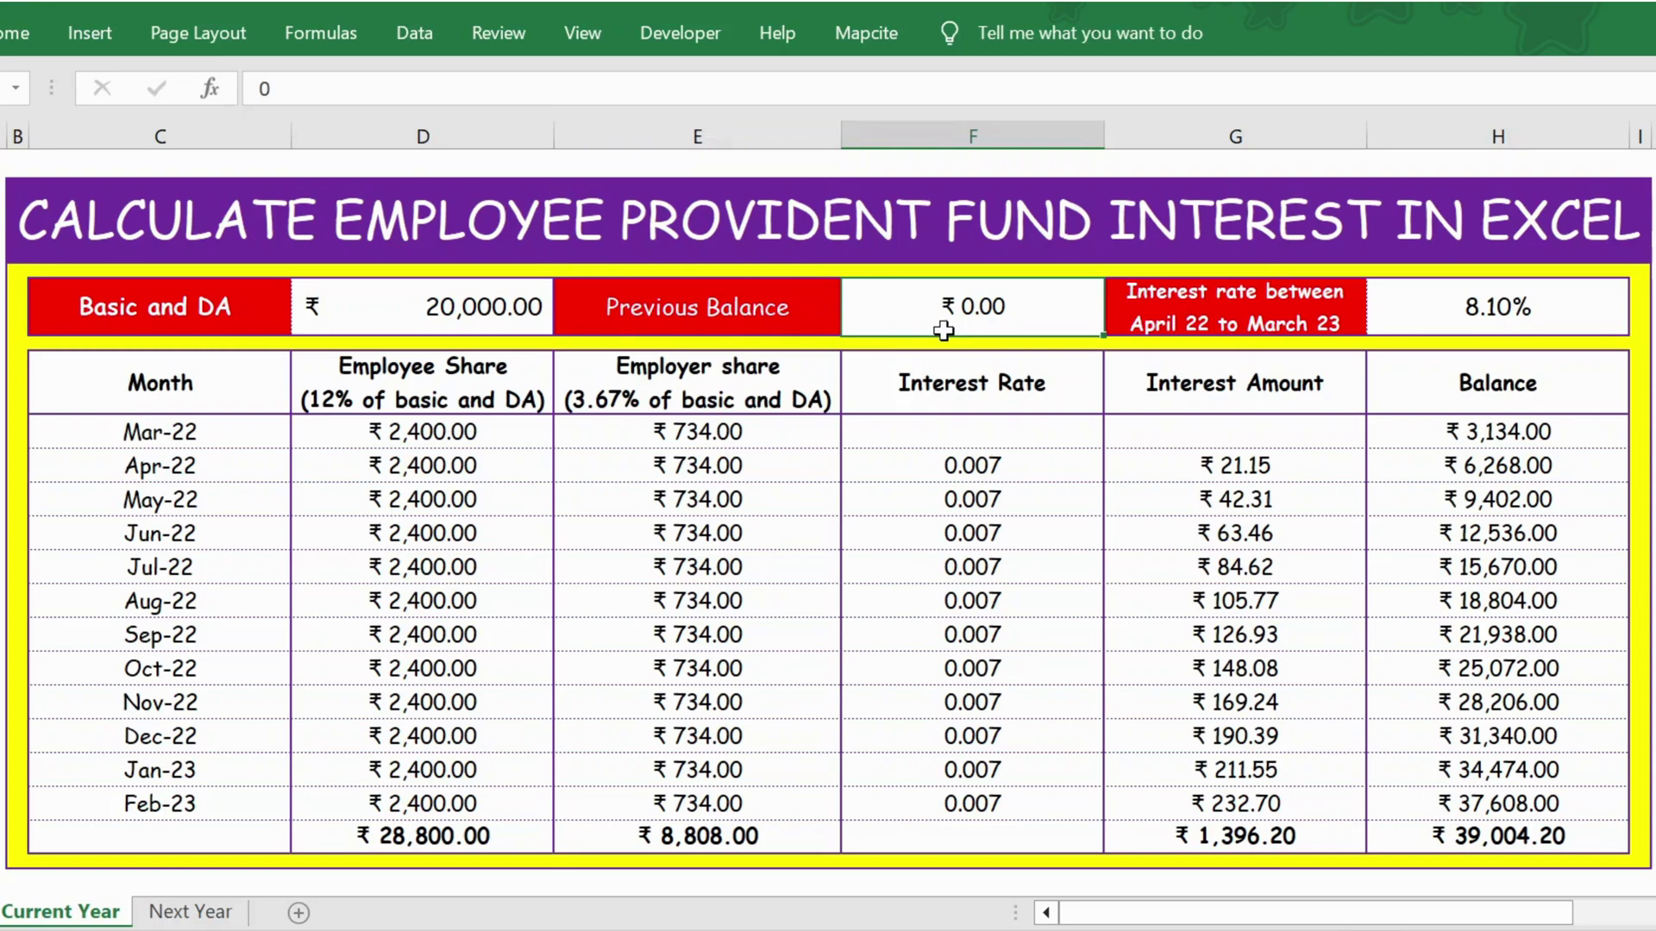
{"action": "left_click", "coordinate": [1156, 319]}
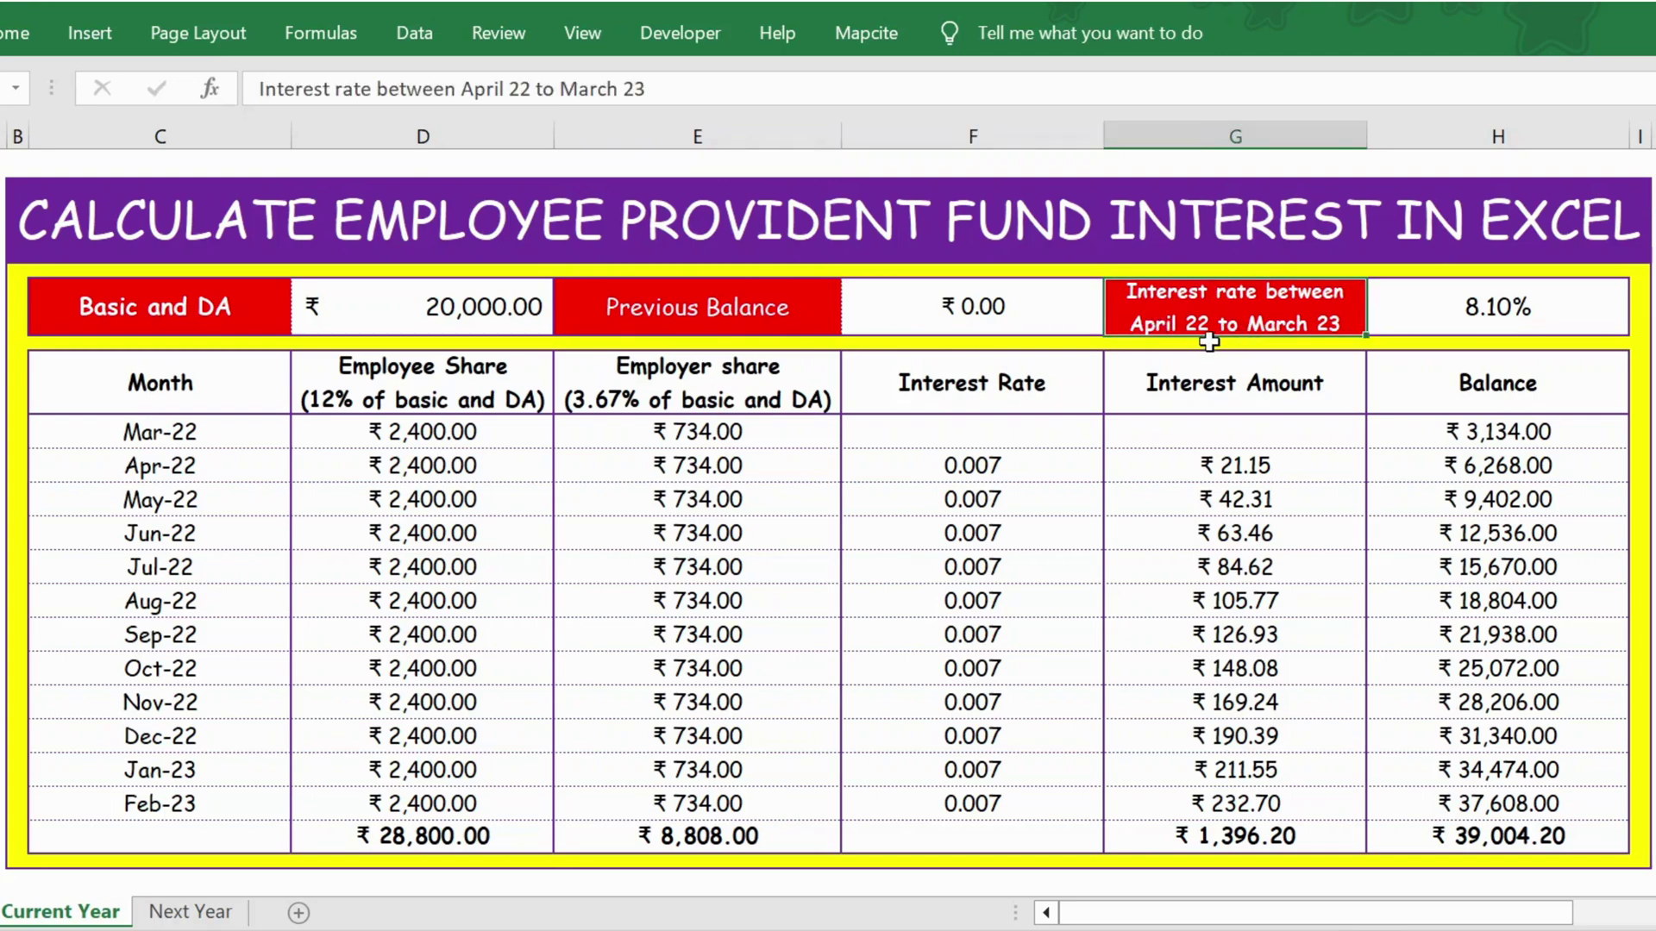
{"action": "left_click", "coordinate": [1434, 320]}
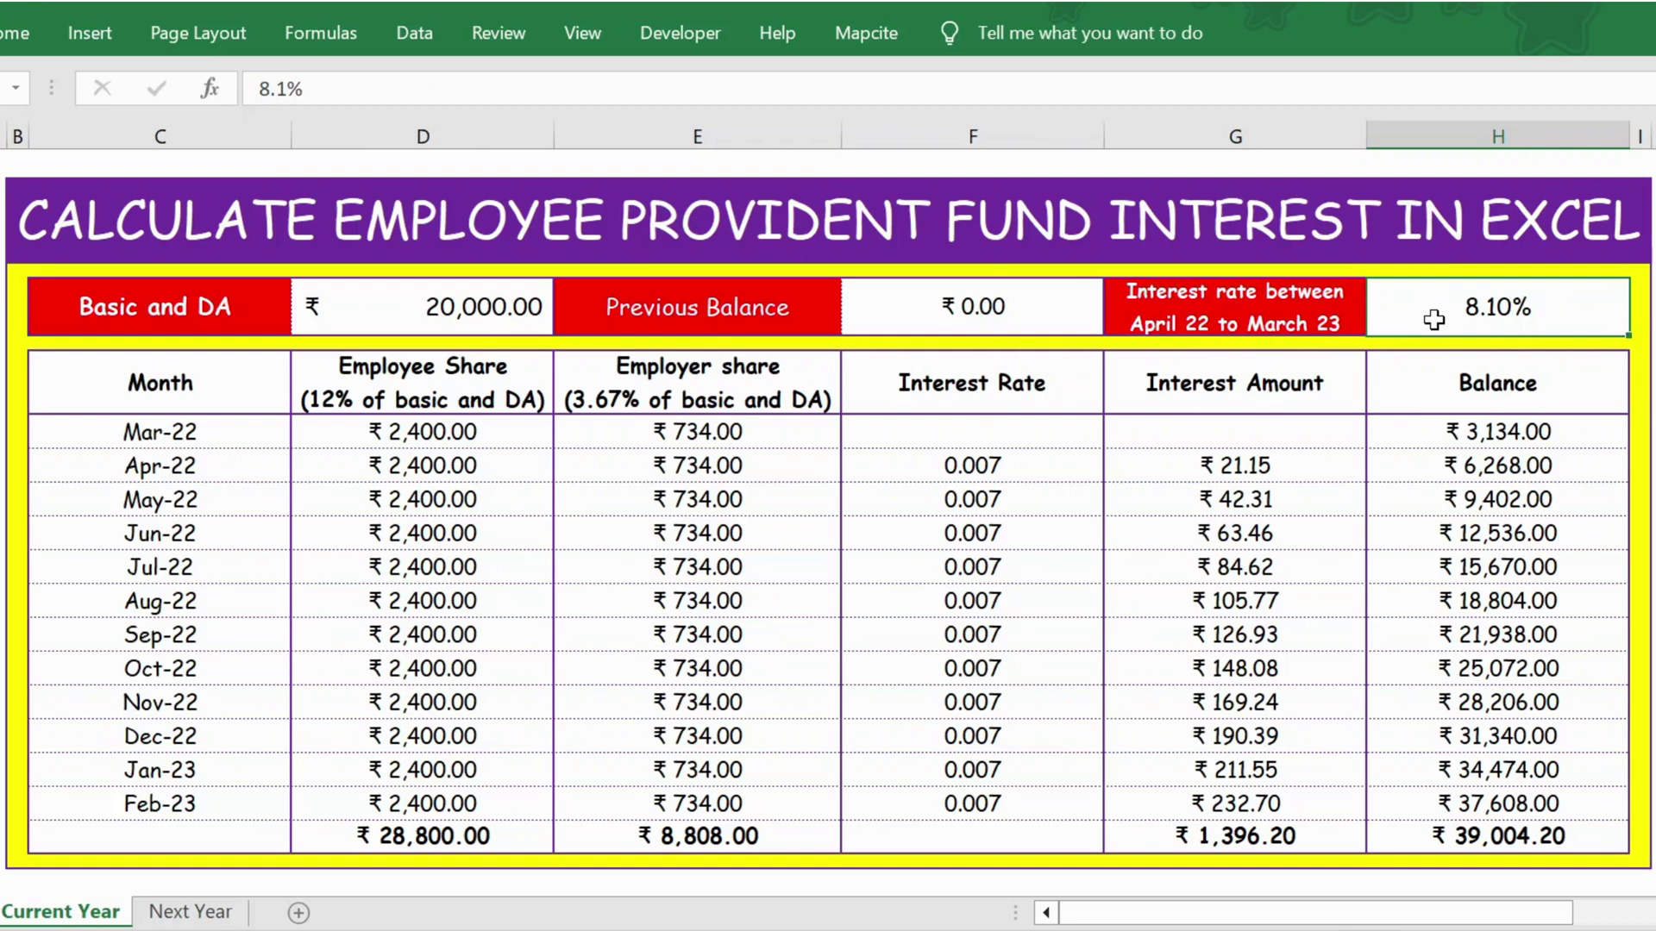
{"action": "left_click", "coordinate": [161, 399]}
{"action": "left_click", "coordinate": [106, 435]}
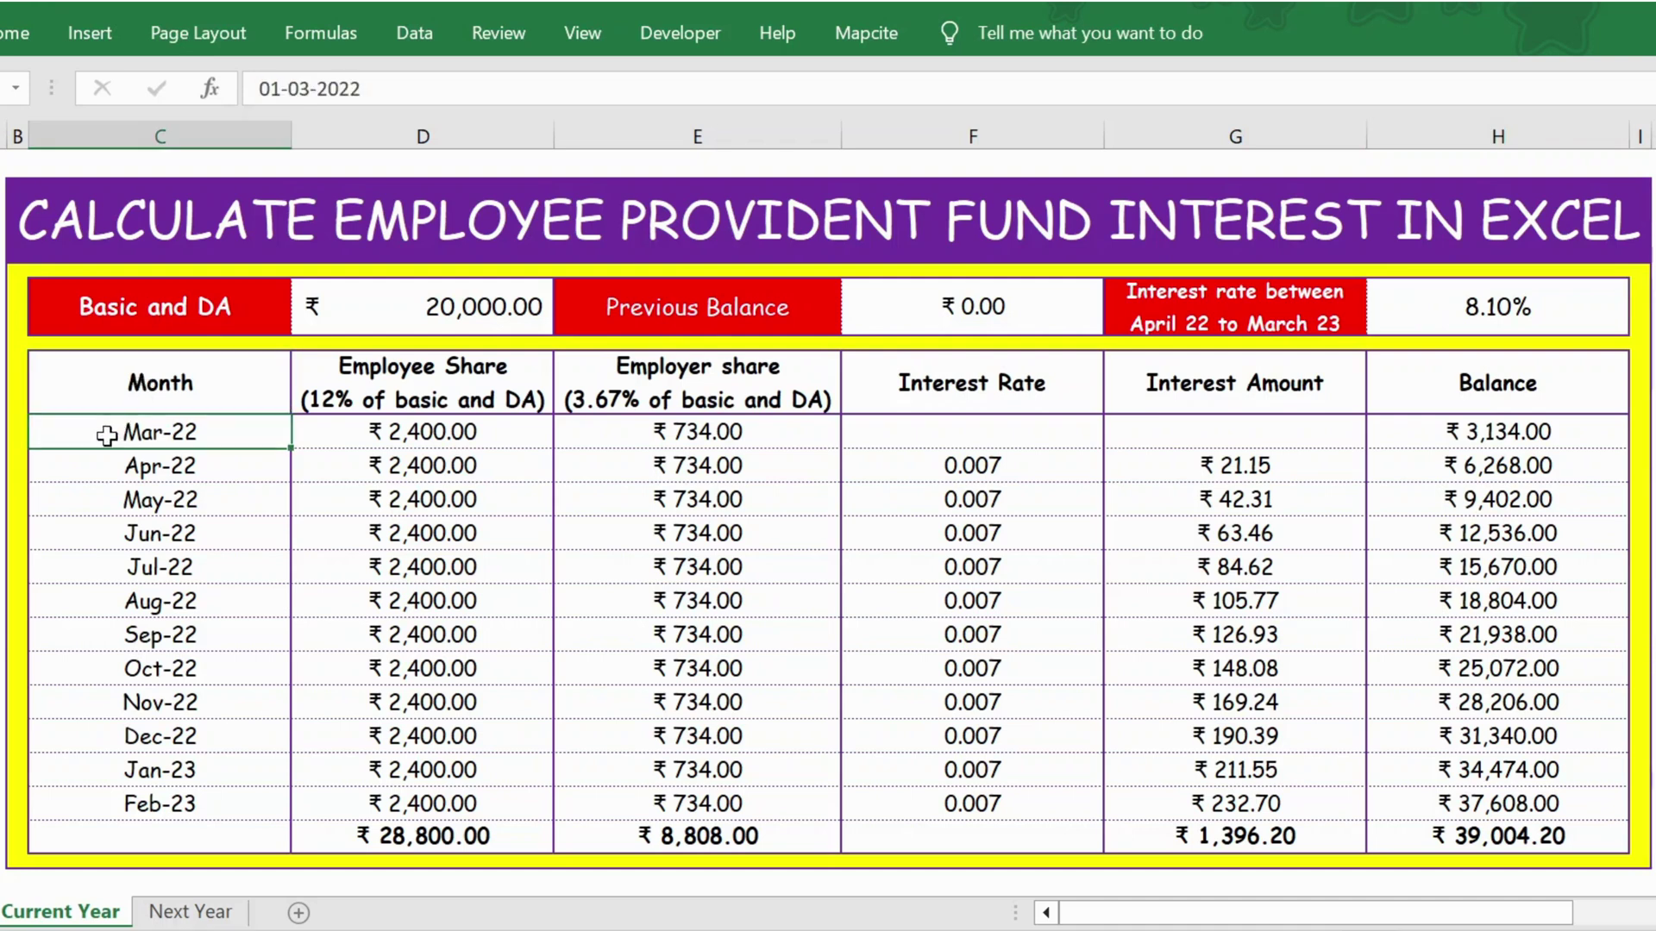
{"action": "left_click", "coordinate": [192, 795]}
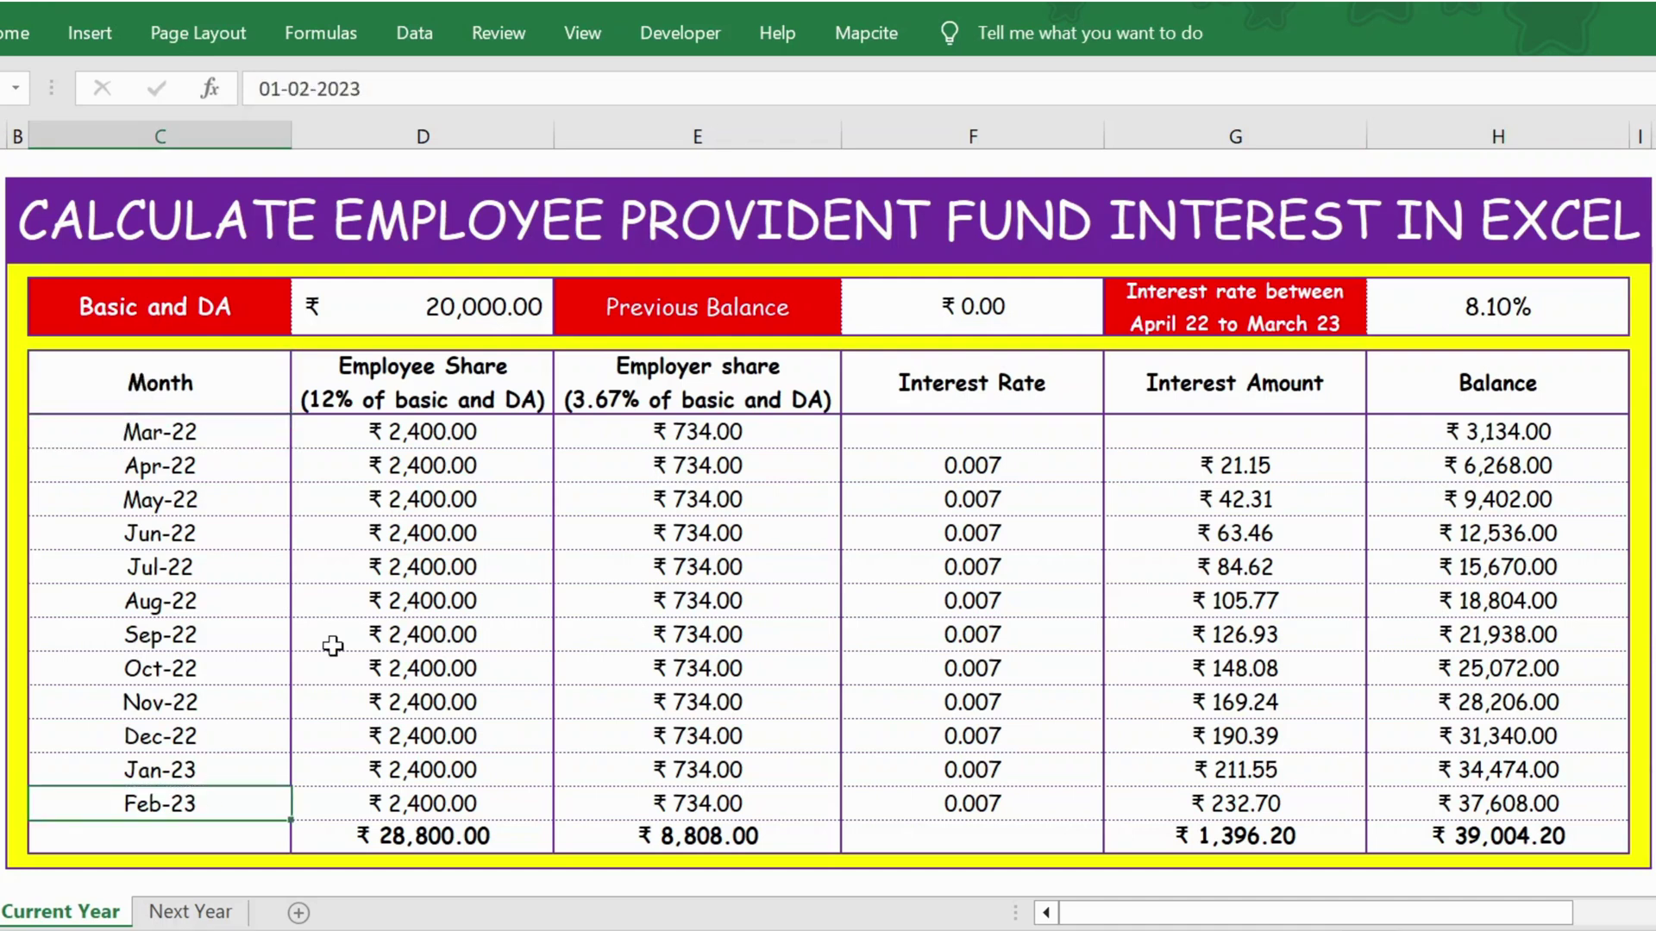
Clear the Employee Share and Employer share columns from Mar-22 down through the totals row.
{"action": "left_click", "coordinate": [412, 442]}
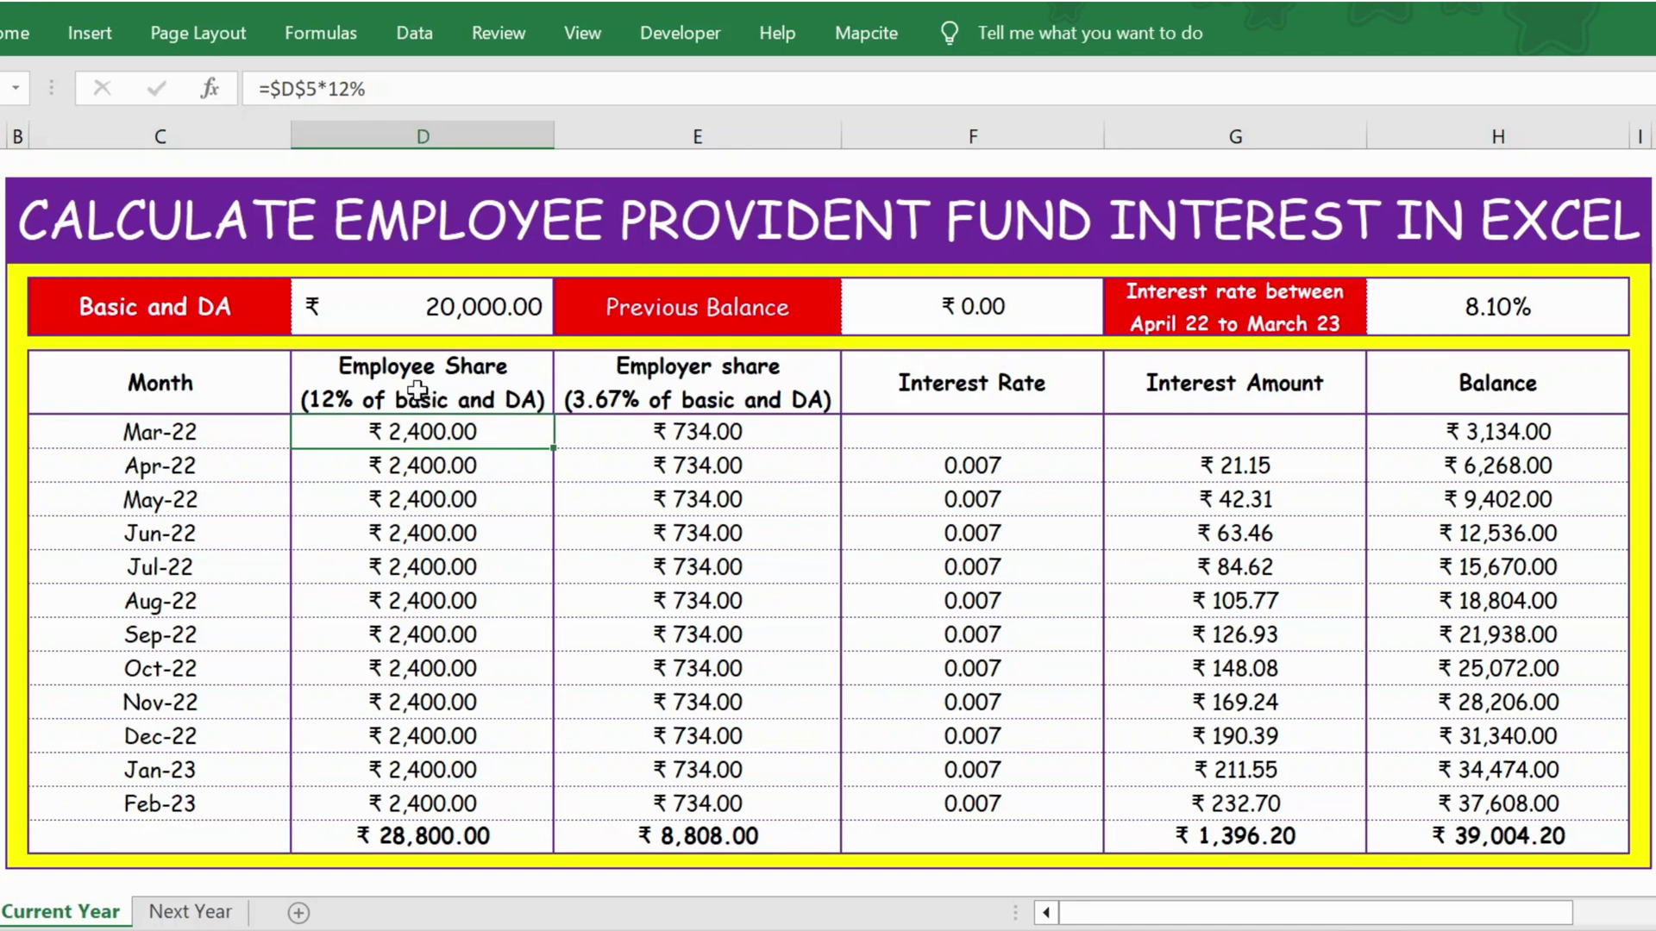
{"action": "key", "text": "shift+Down"}
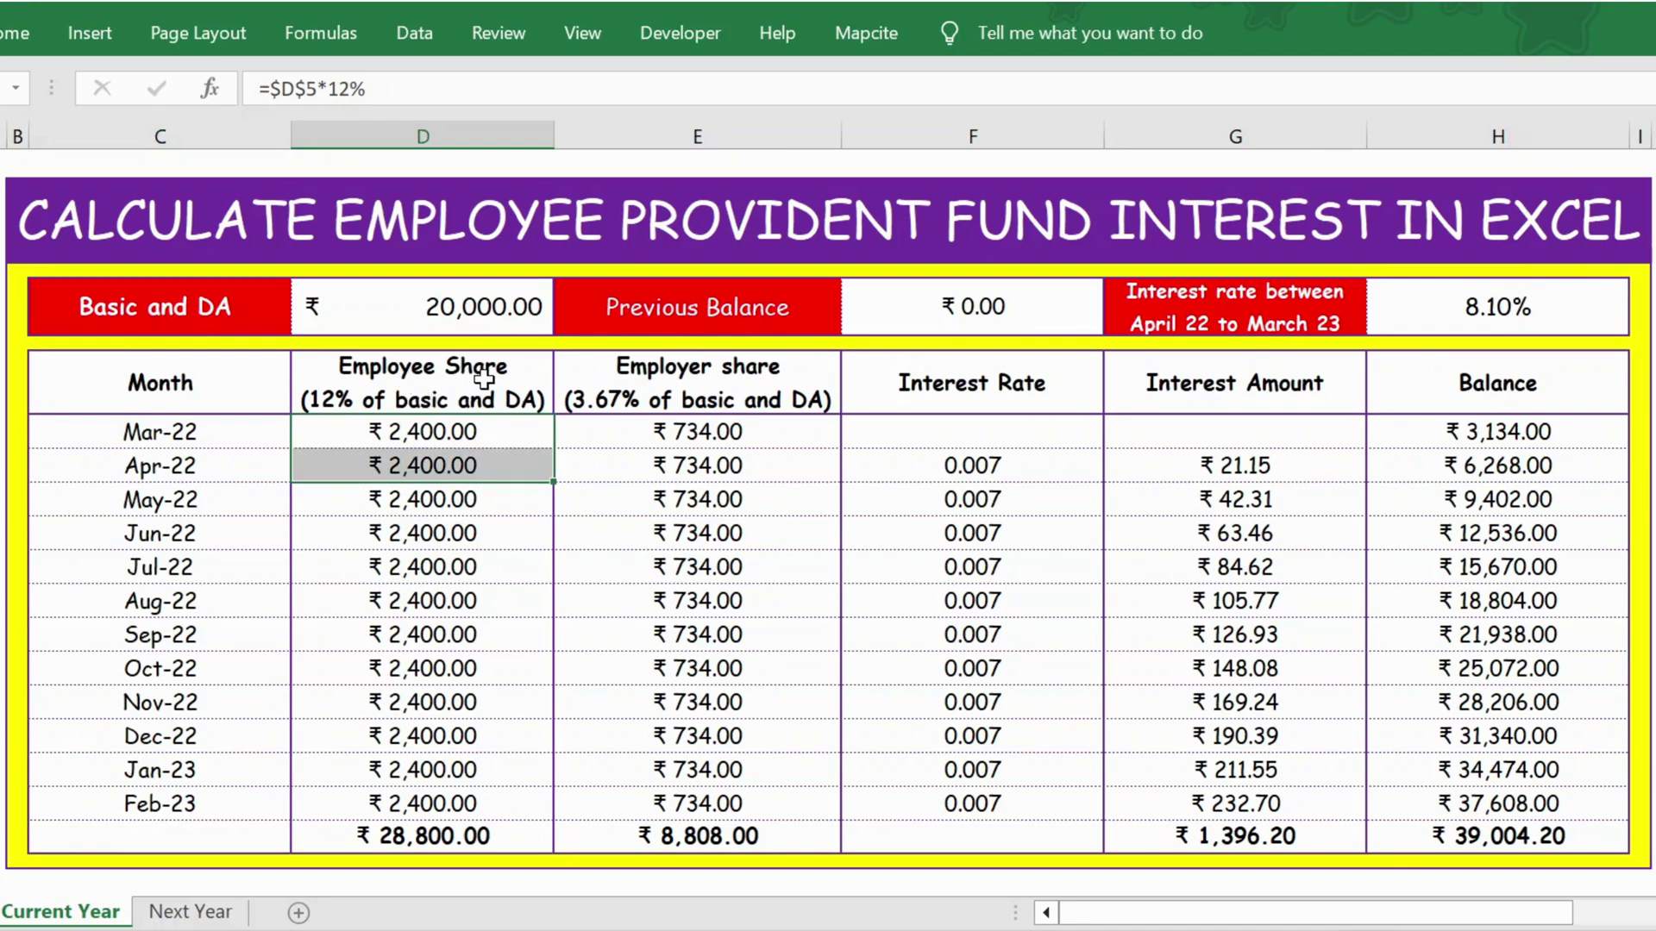
{"action": "key", "text": "ctrl+shift+Down"}
{"action": "key", "text": "shift+Right"}
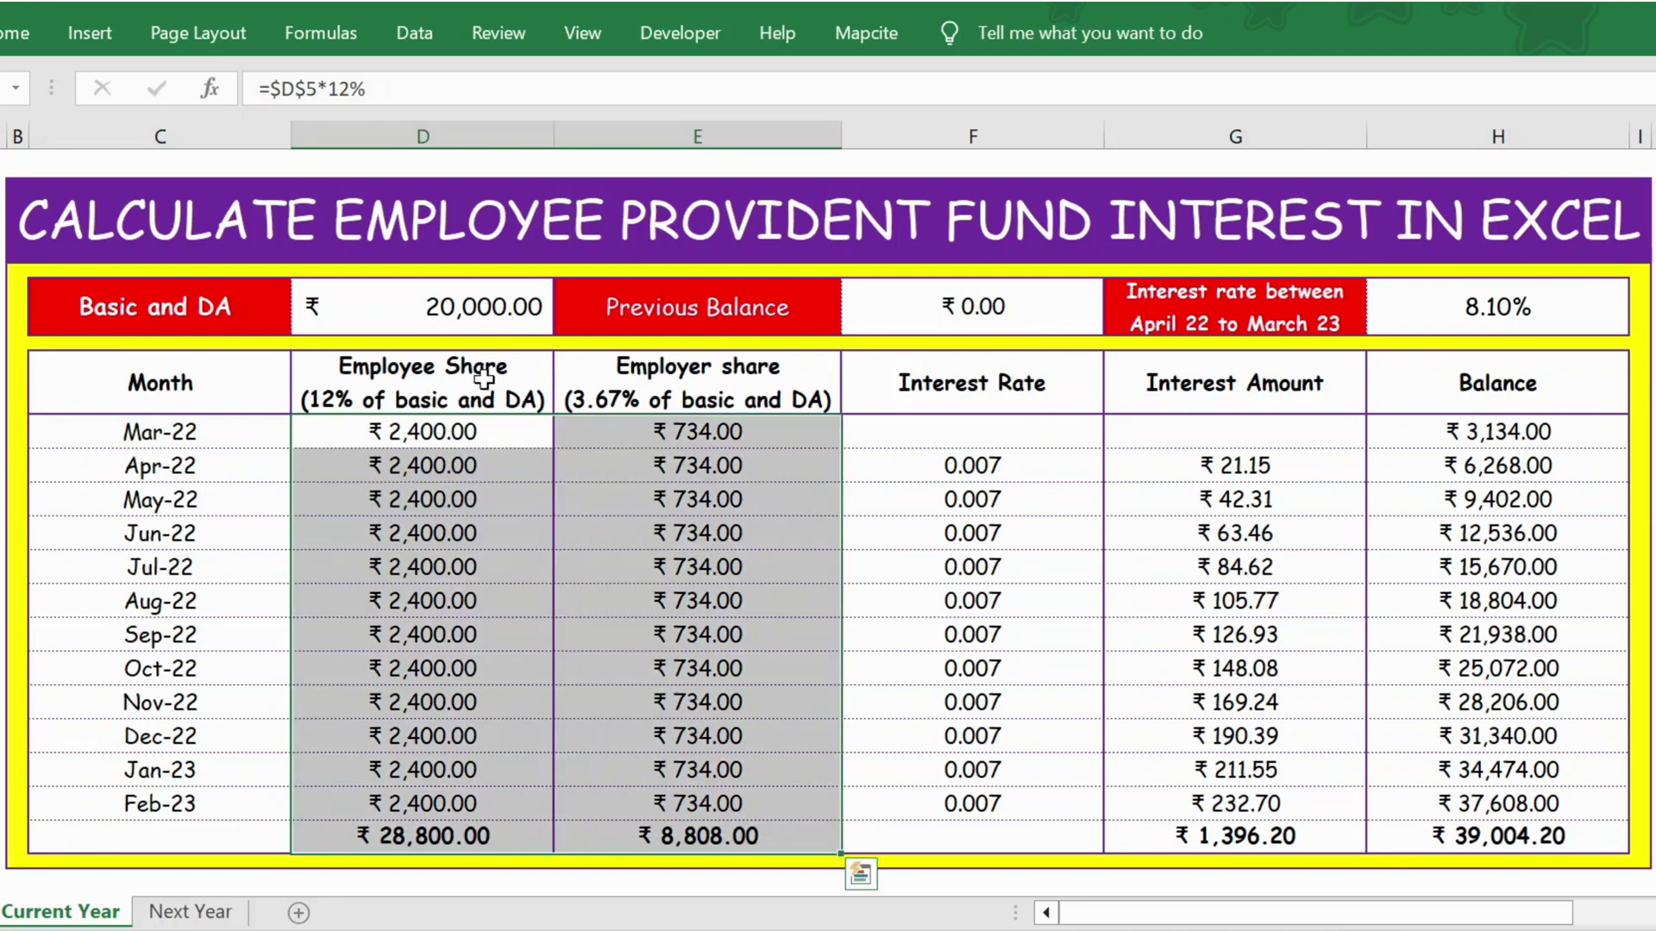
{"action": "key", "text": "Delete"}
Enter the formula =$D$5*12% in the Employee Share cell for Mar-22, with an absolute reference to Basic and DA.
{"action": "left_click", "coordinate": [419, 434]}
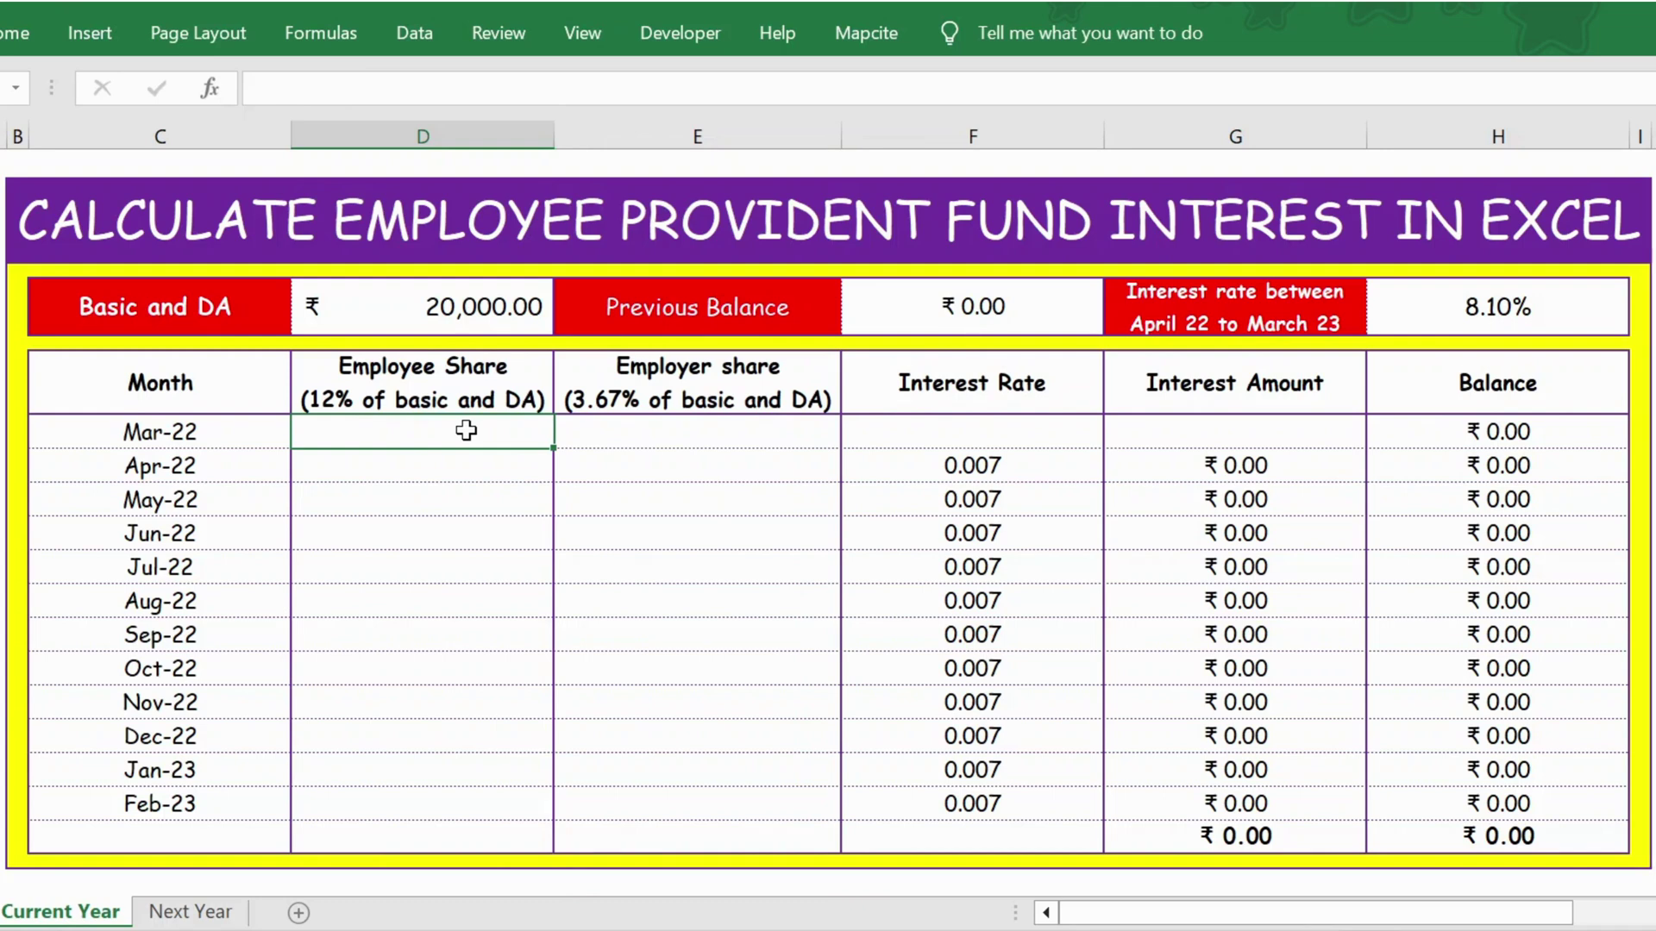
{"action": "type", "text": "="}
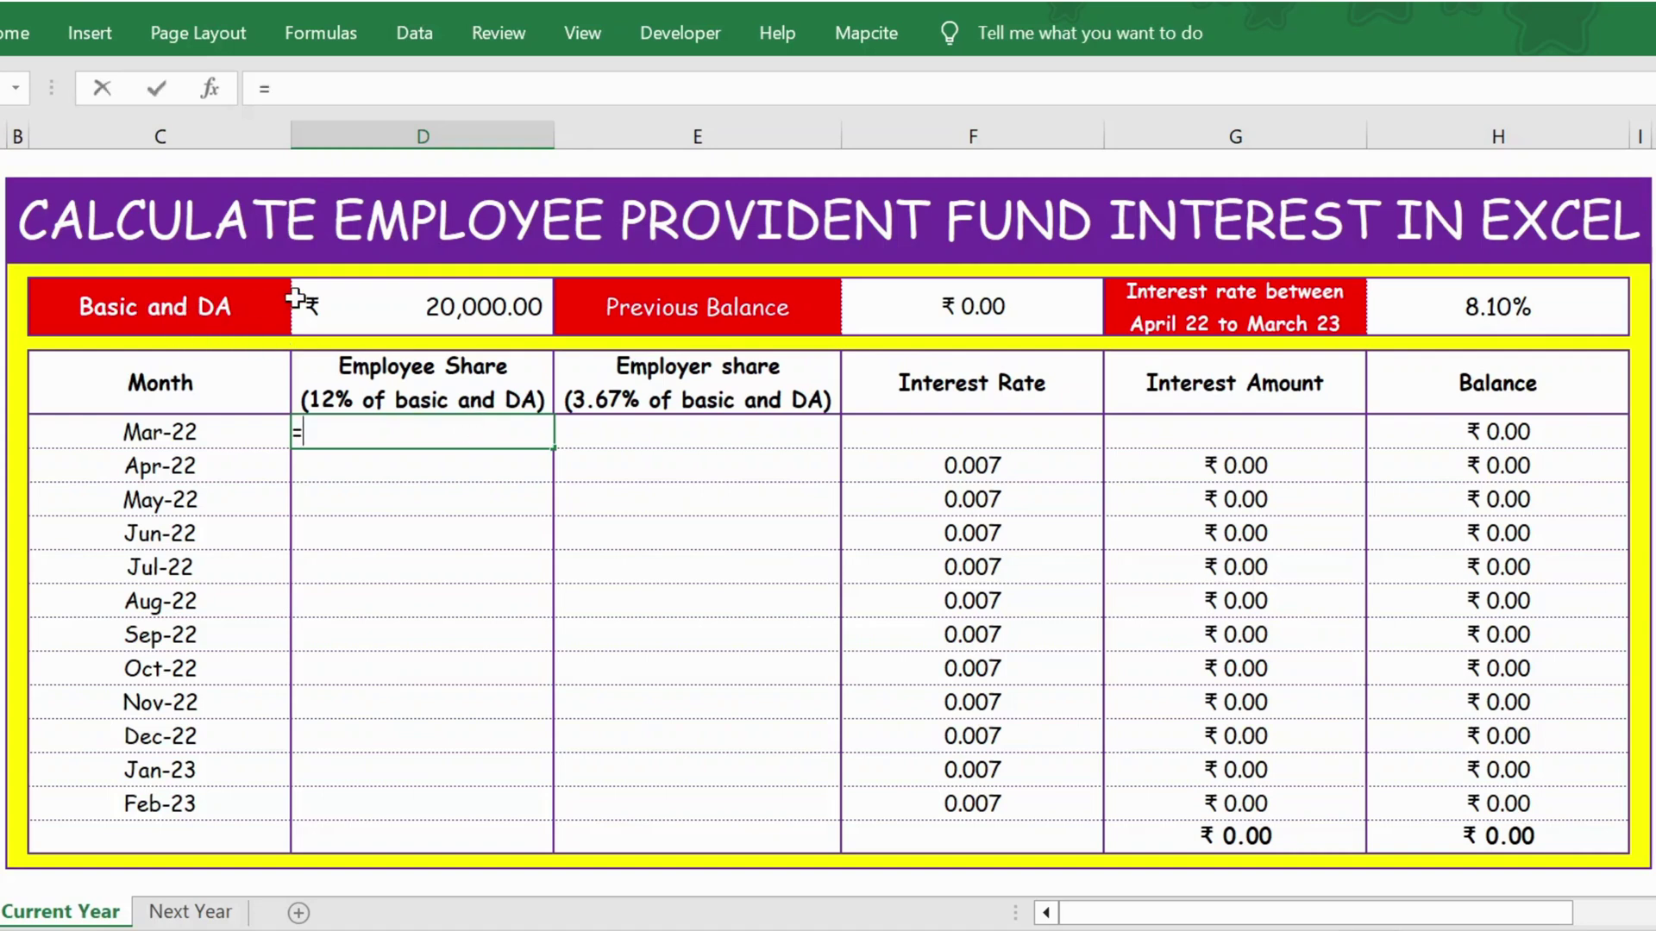
{"action": "left_click", "coordinate": [447, 302]}
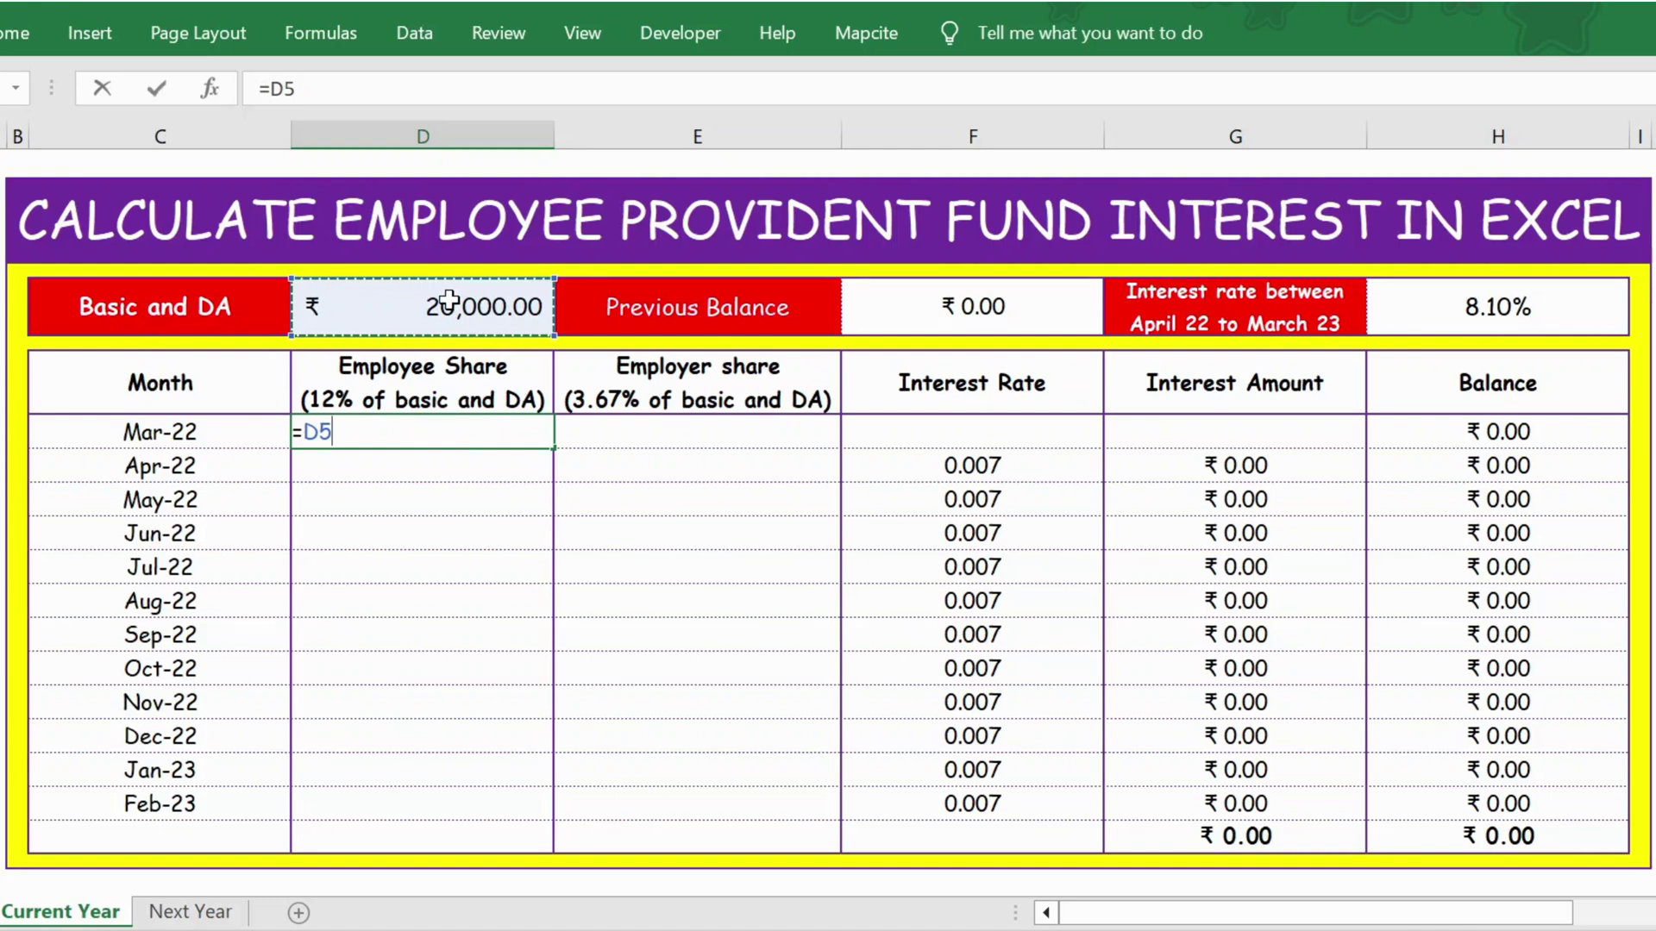
{"action": "type", "text": "*12%"}
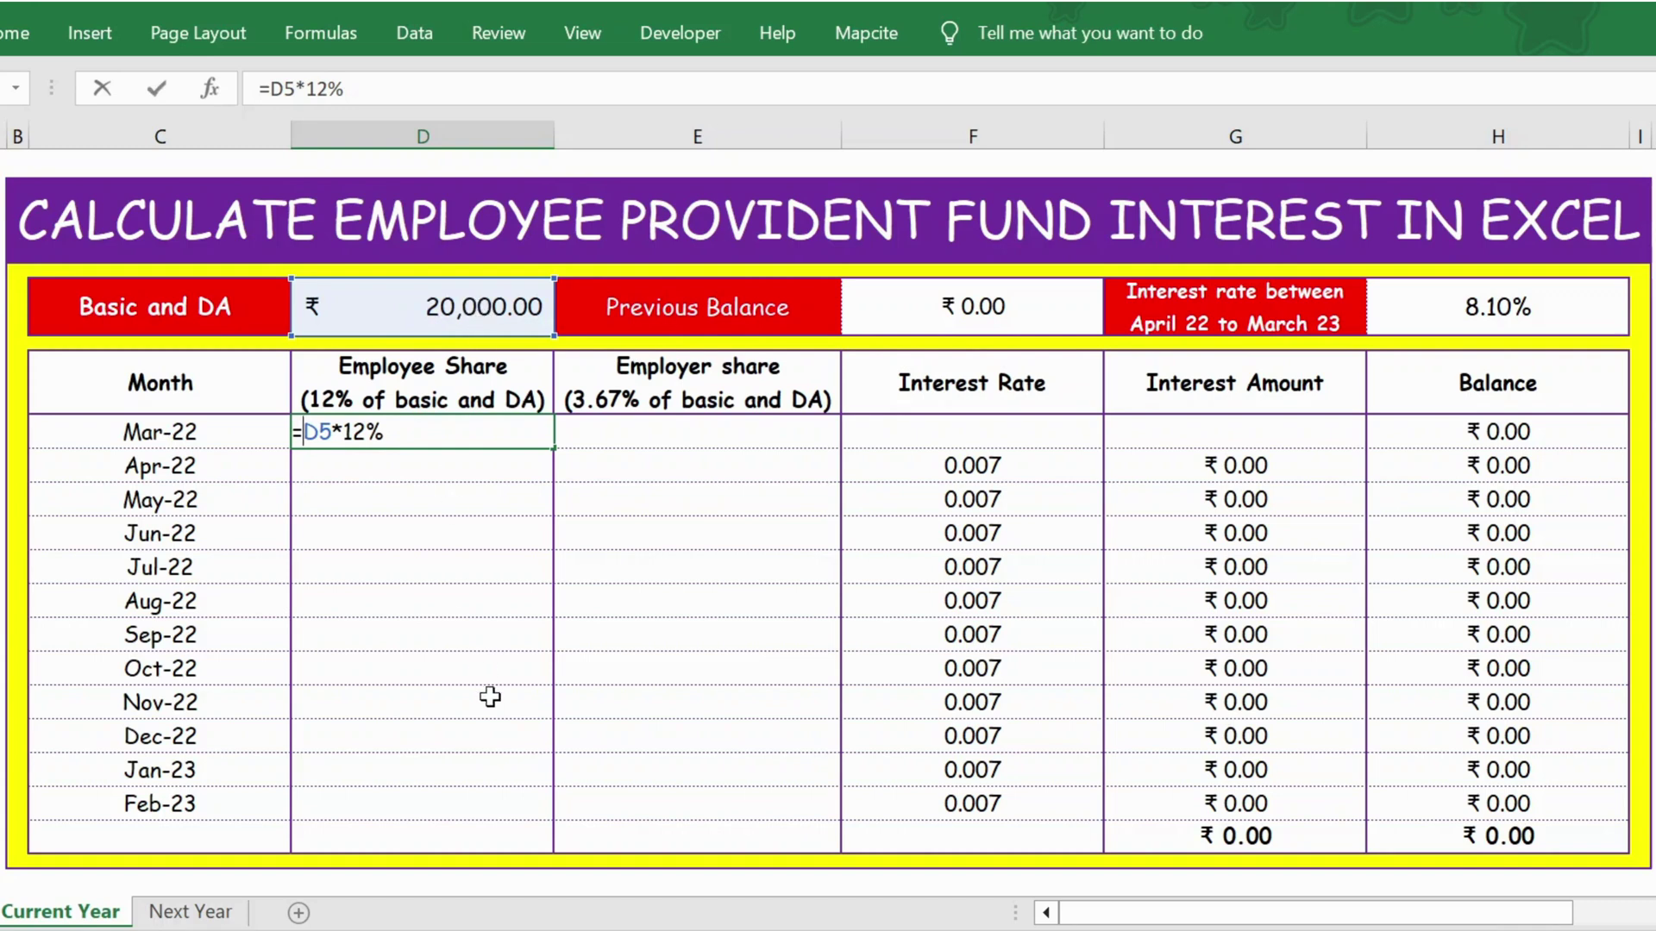
{"action": "key", "text": "F4"}
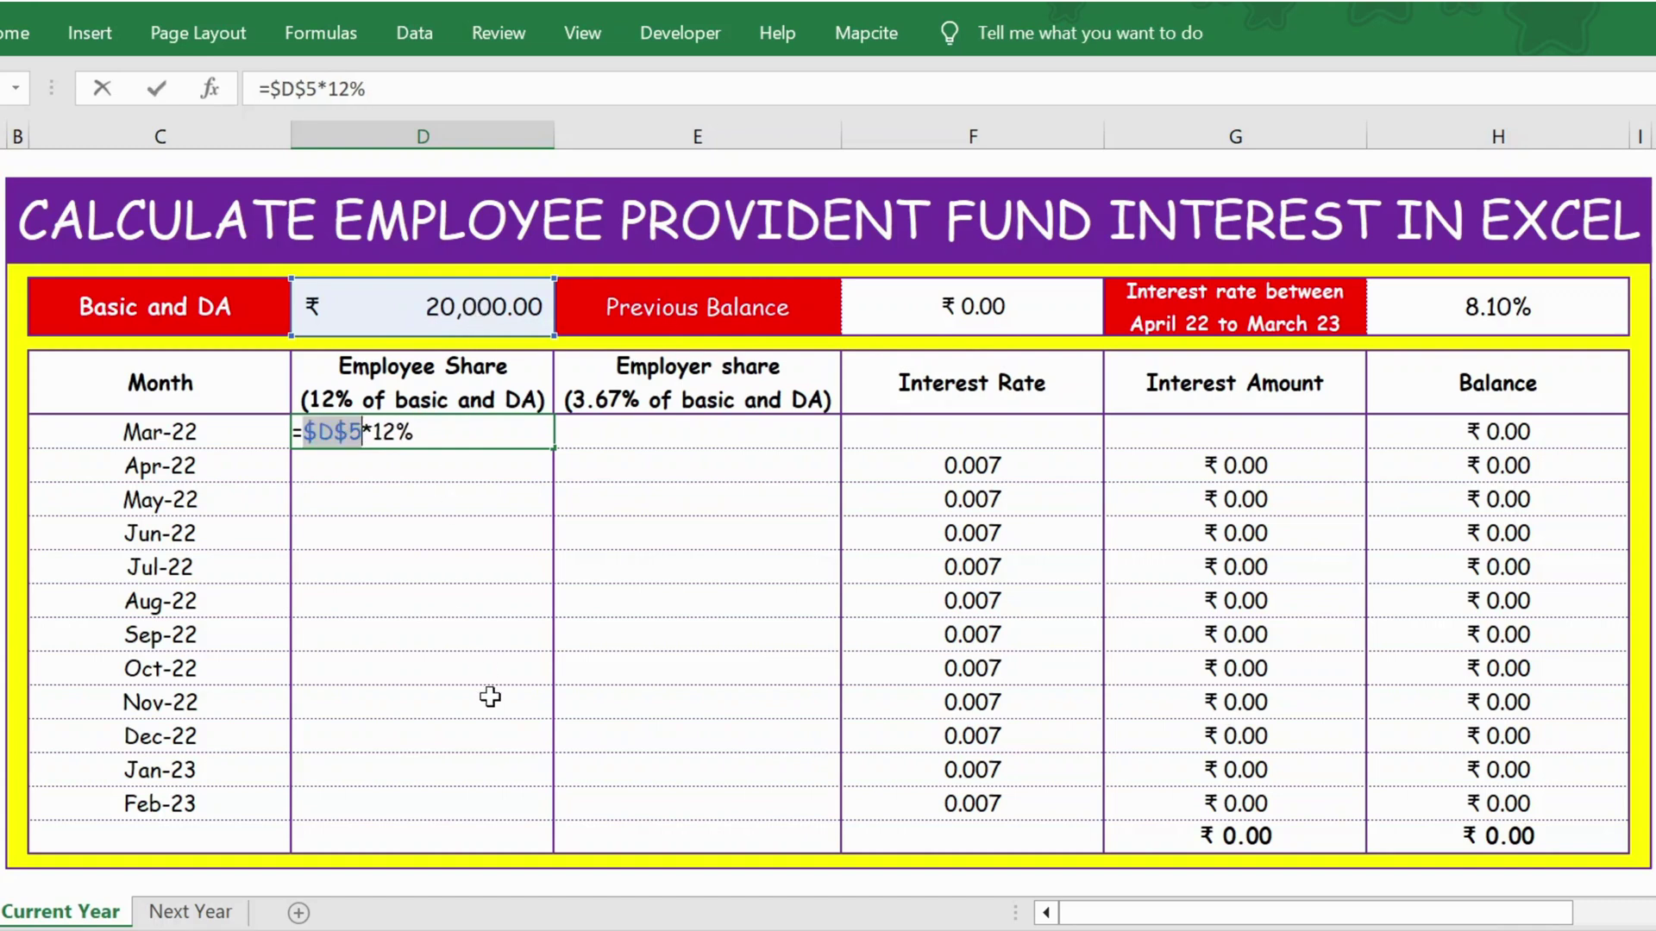
{"action": "key", "text": "Return"}
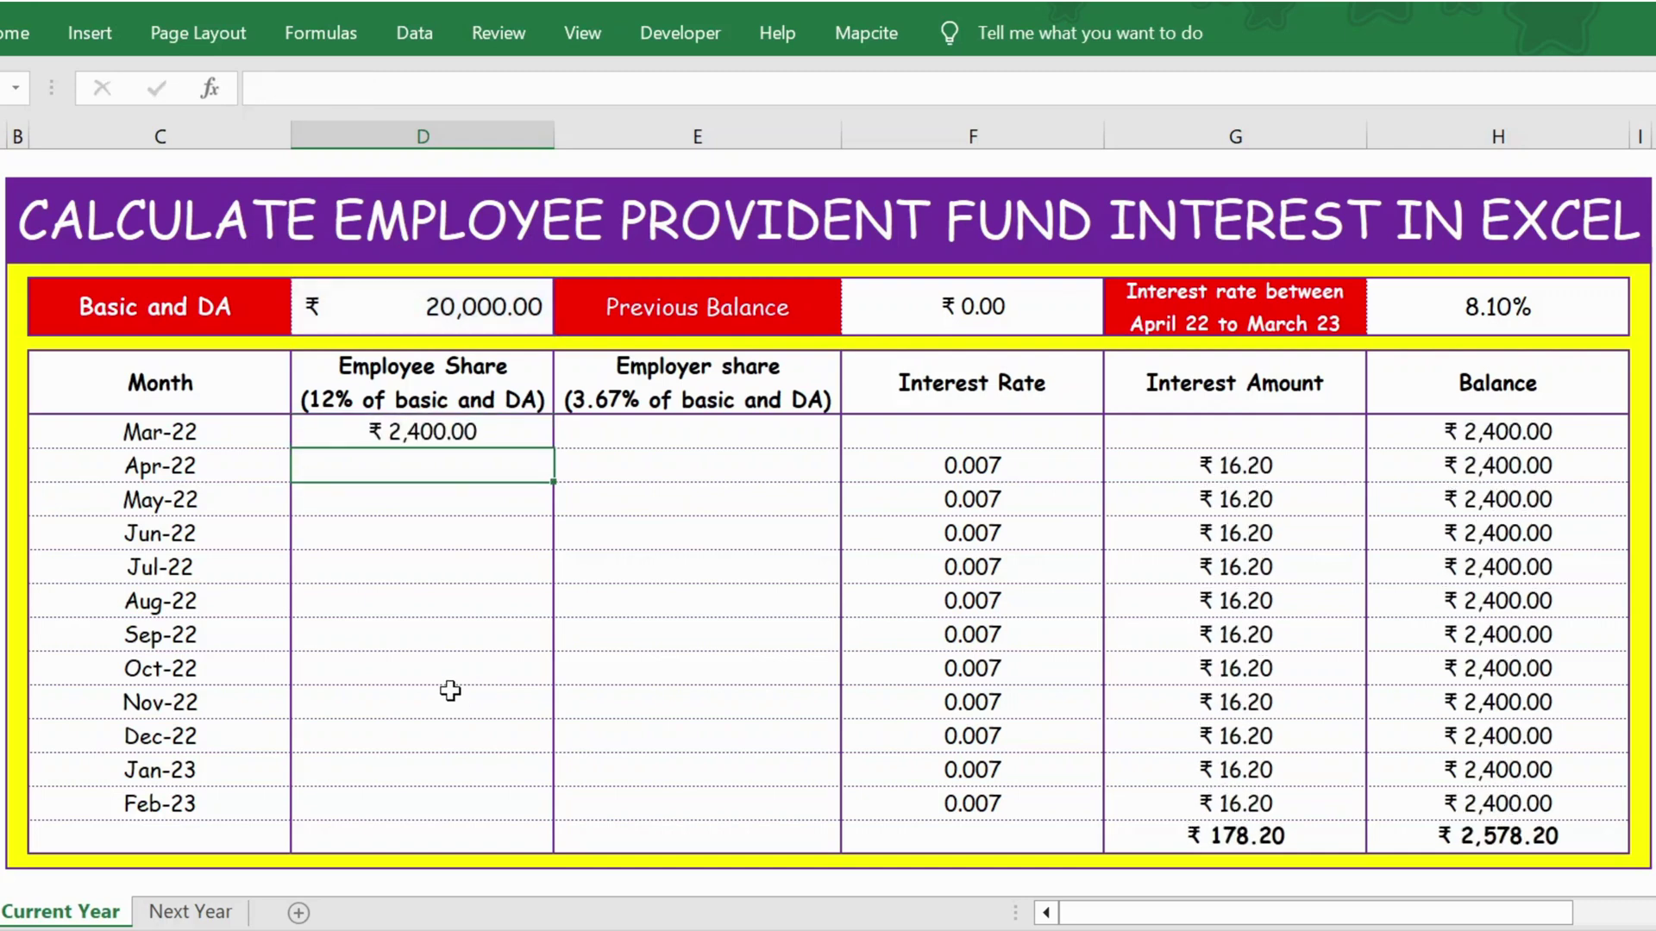
Fill the Mar-22 Employee Share formula down through Feb-23 and select the empty total cell below it.
{"action": "key", "text": "Up"}
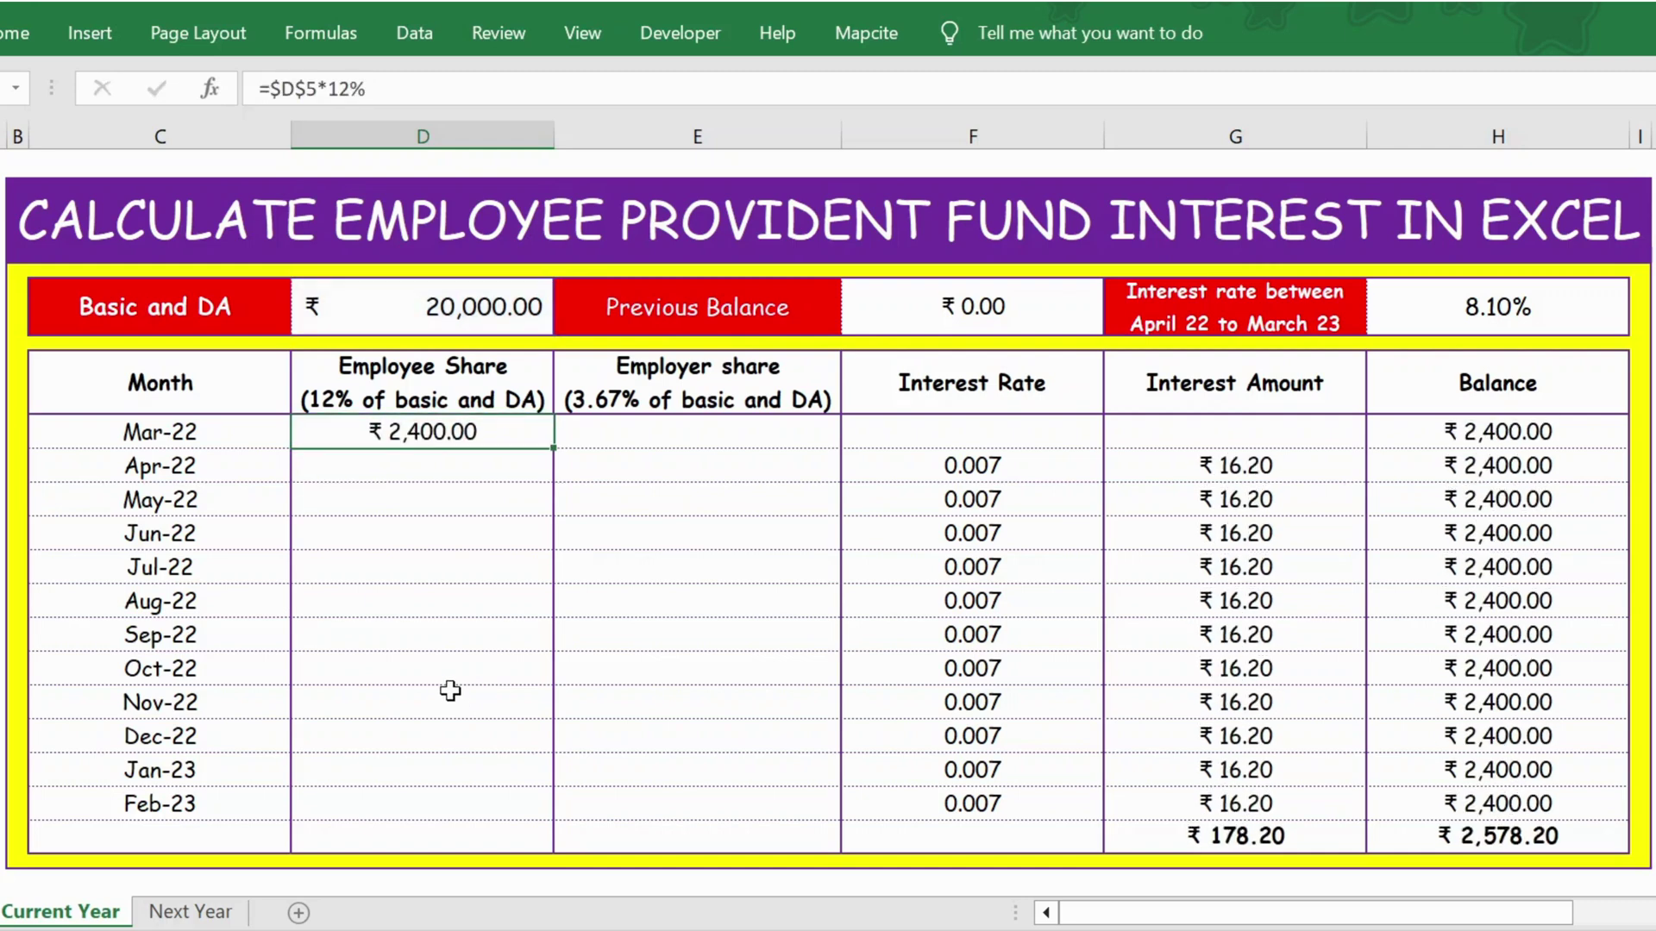
{"action": "double_click", "coordinate": [554, 450]}
{"action": "left_click", "coordinate": [411, 832]}
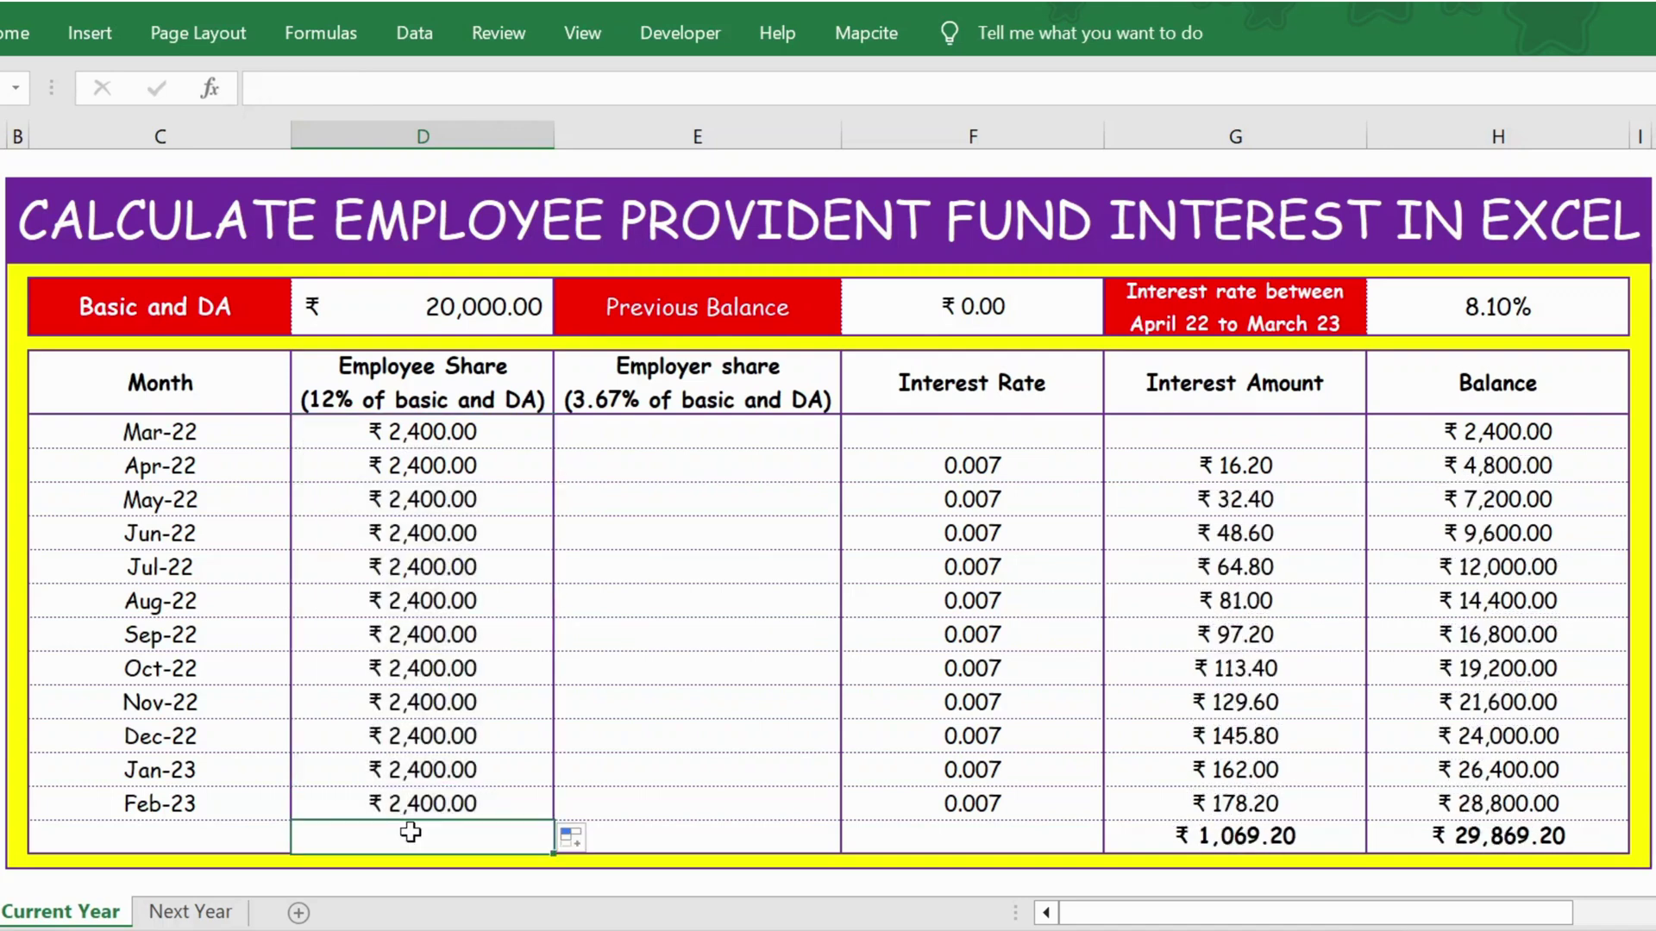
Check the filled Employee Share formulas against the Basic and DA cell, ending on the column's empty total cell.
{"action": "left_click", "coordinate": [461, 432]}
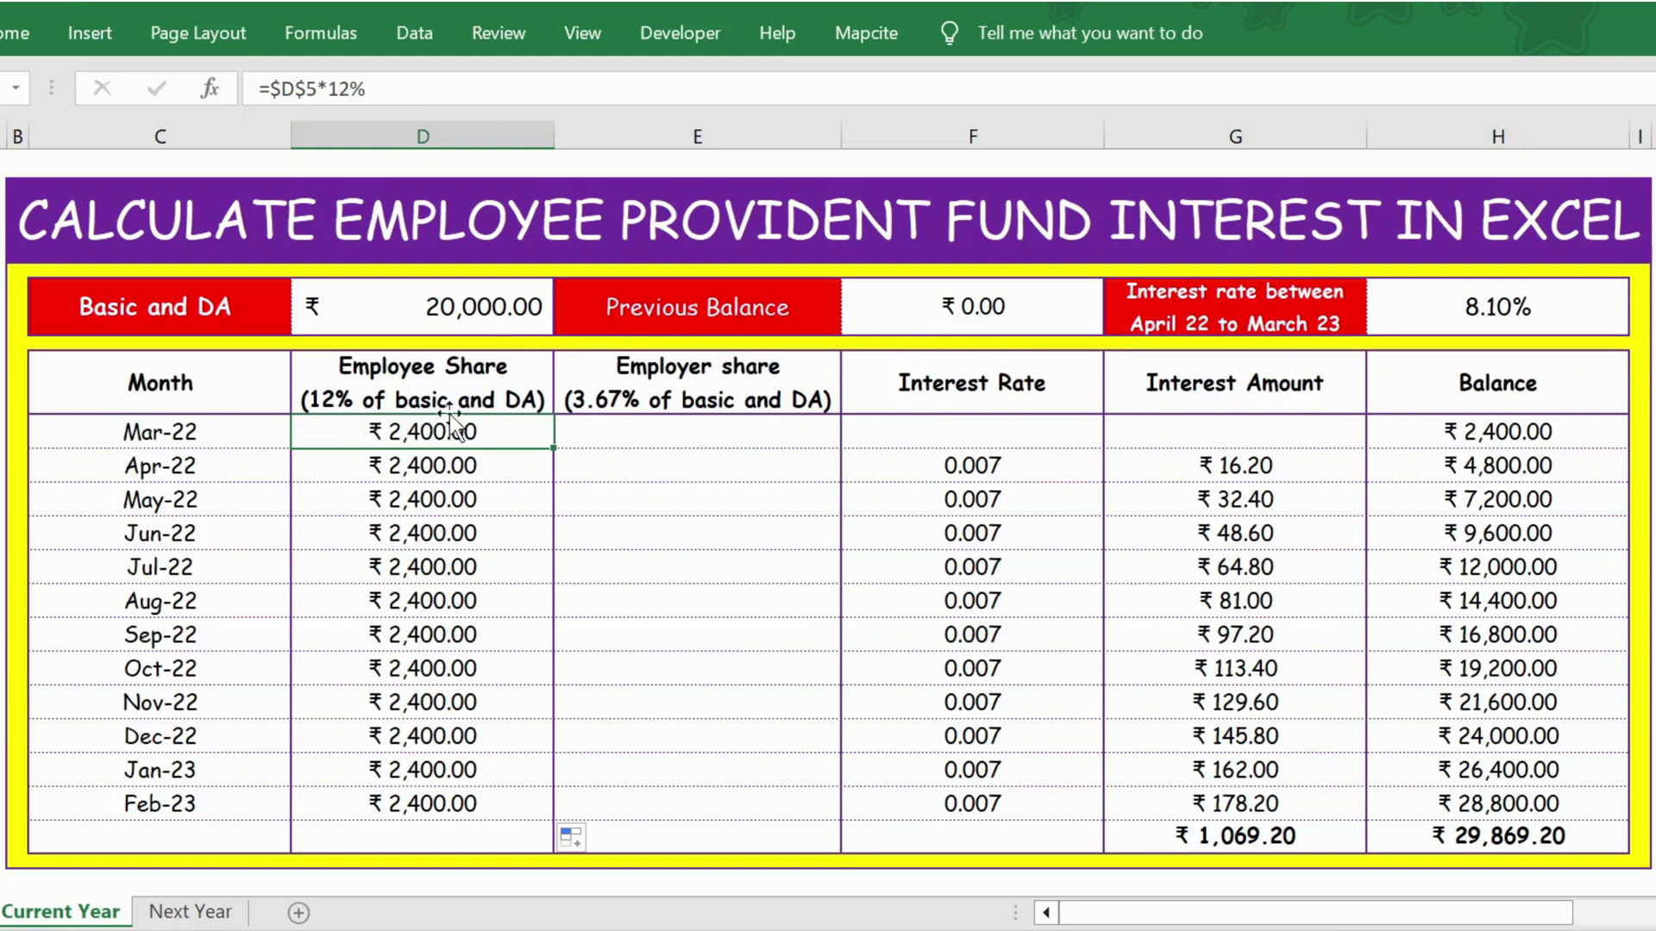
{"action": "left_click", "coordinate": [440, 316]}
{"action": "left_click", "coordinate": [437, 431]}
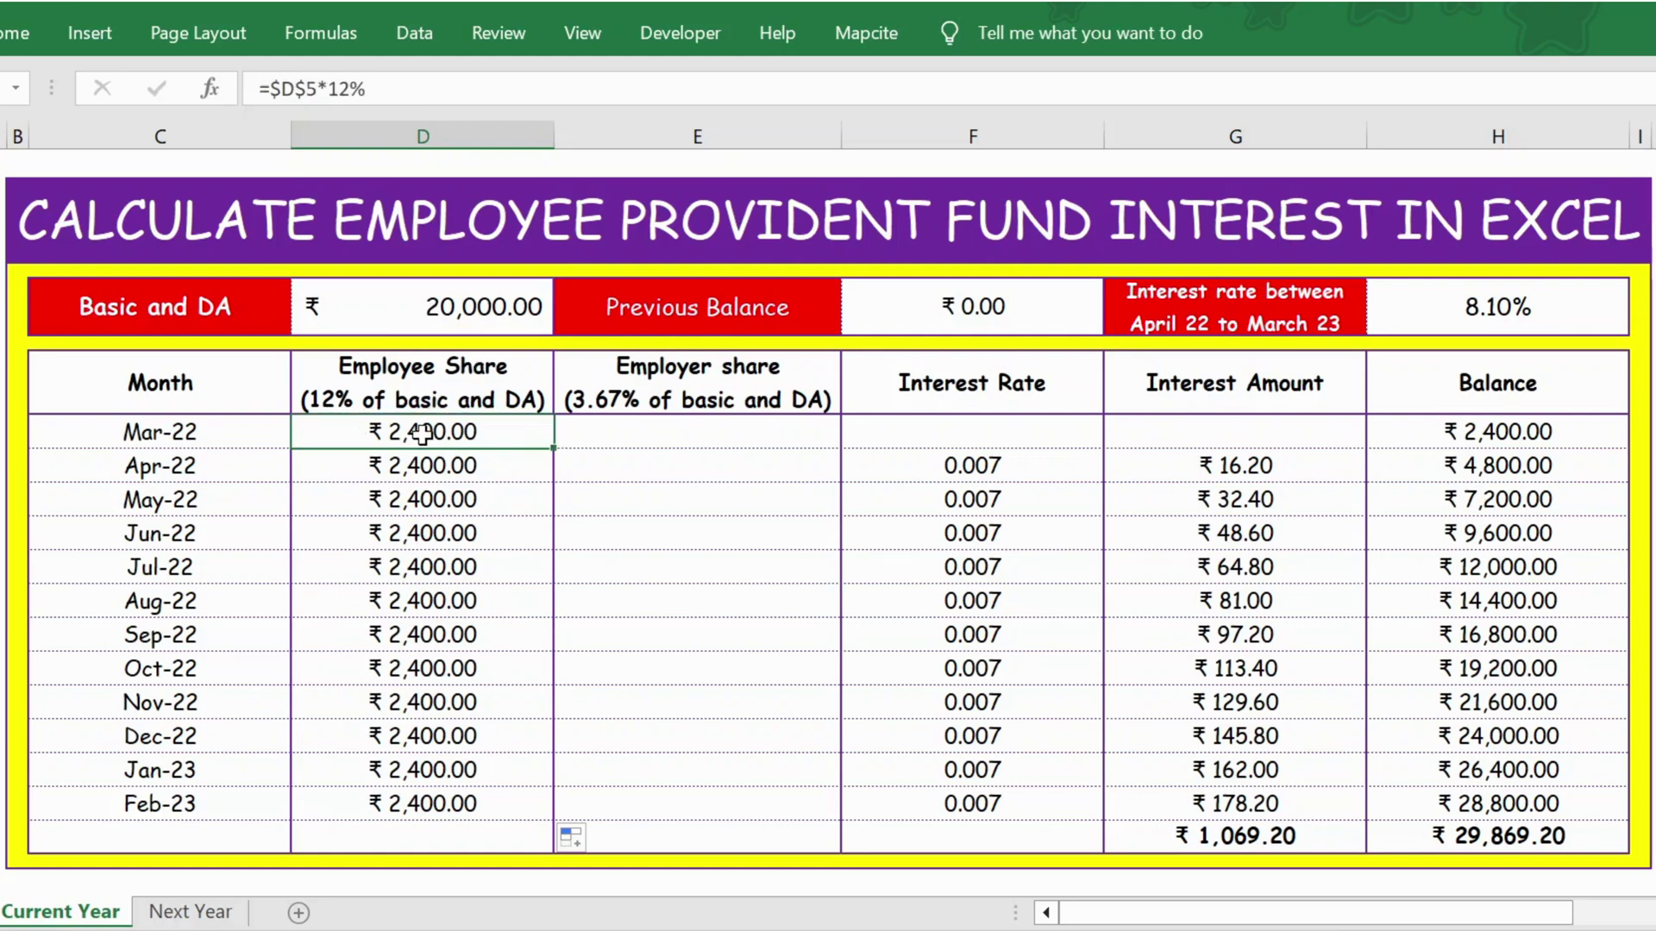
{"action": "key", "text": "ctrl+Down"}
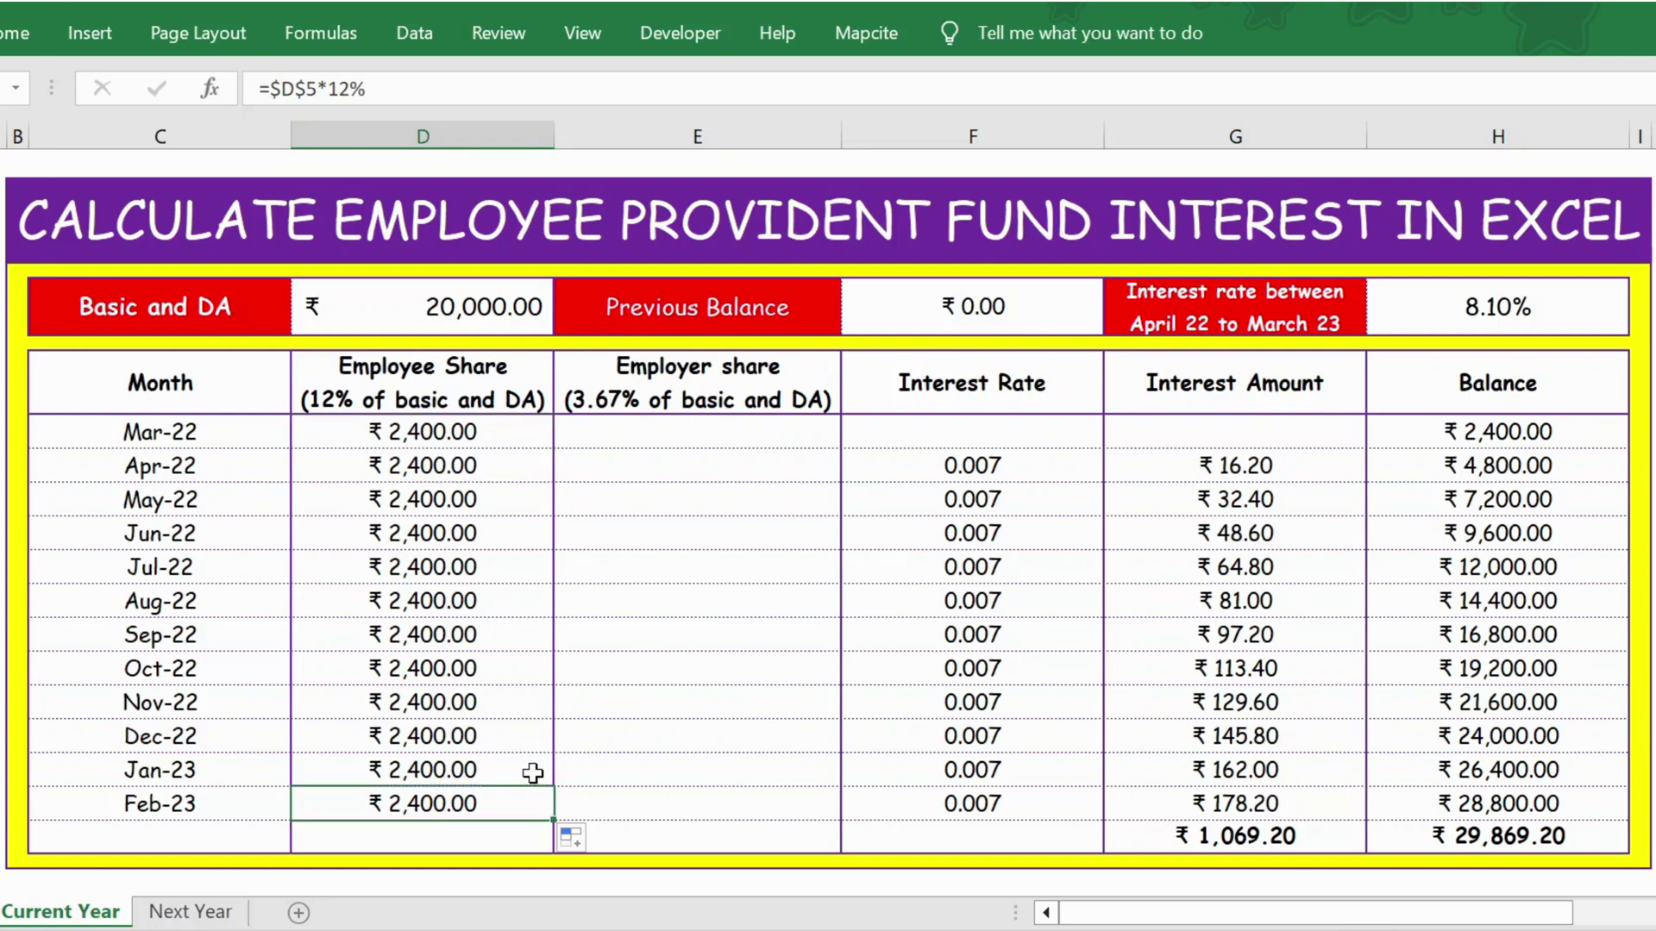
{"action": "key", "text": "Down"}
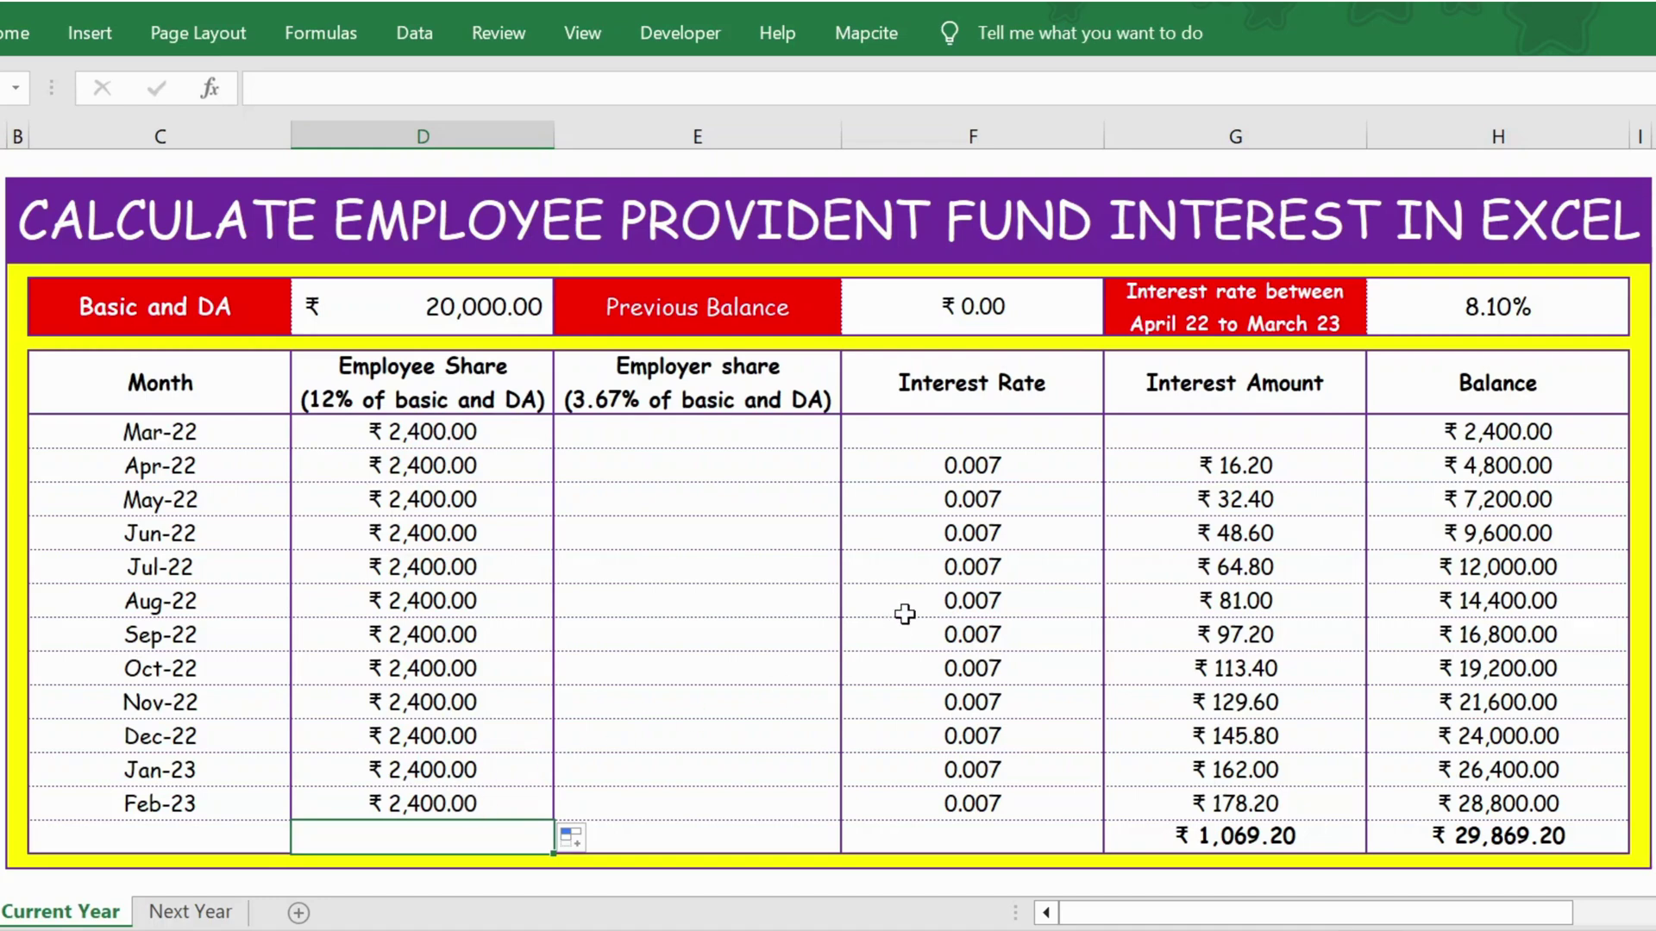
Total the Employee Share column with =SUM(D8:D19) in the cell below Feb-23.
{"action": "type", "text": "=sum"}
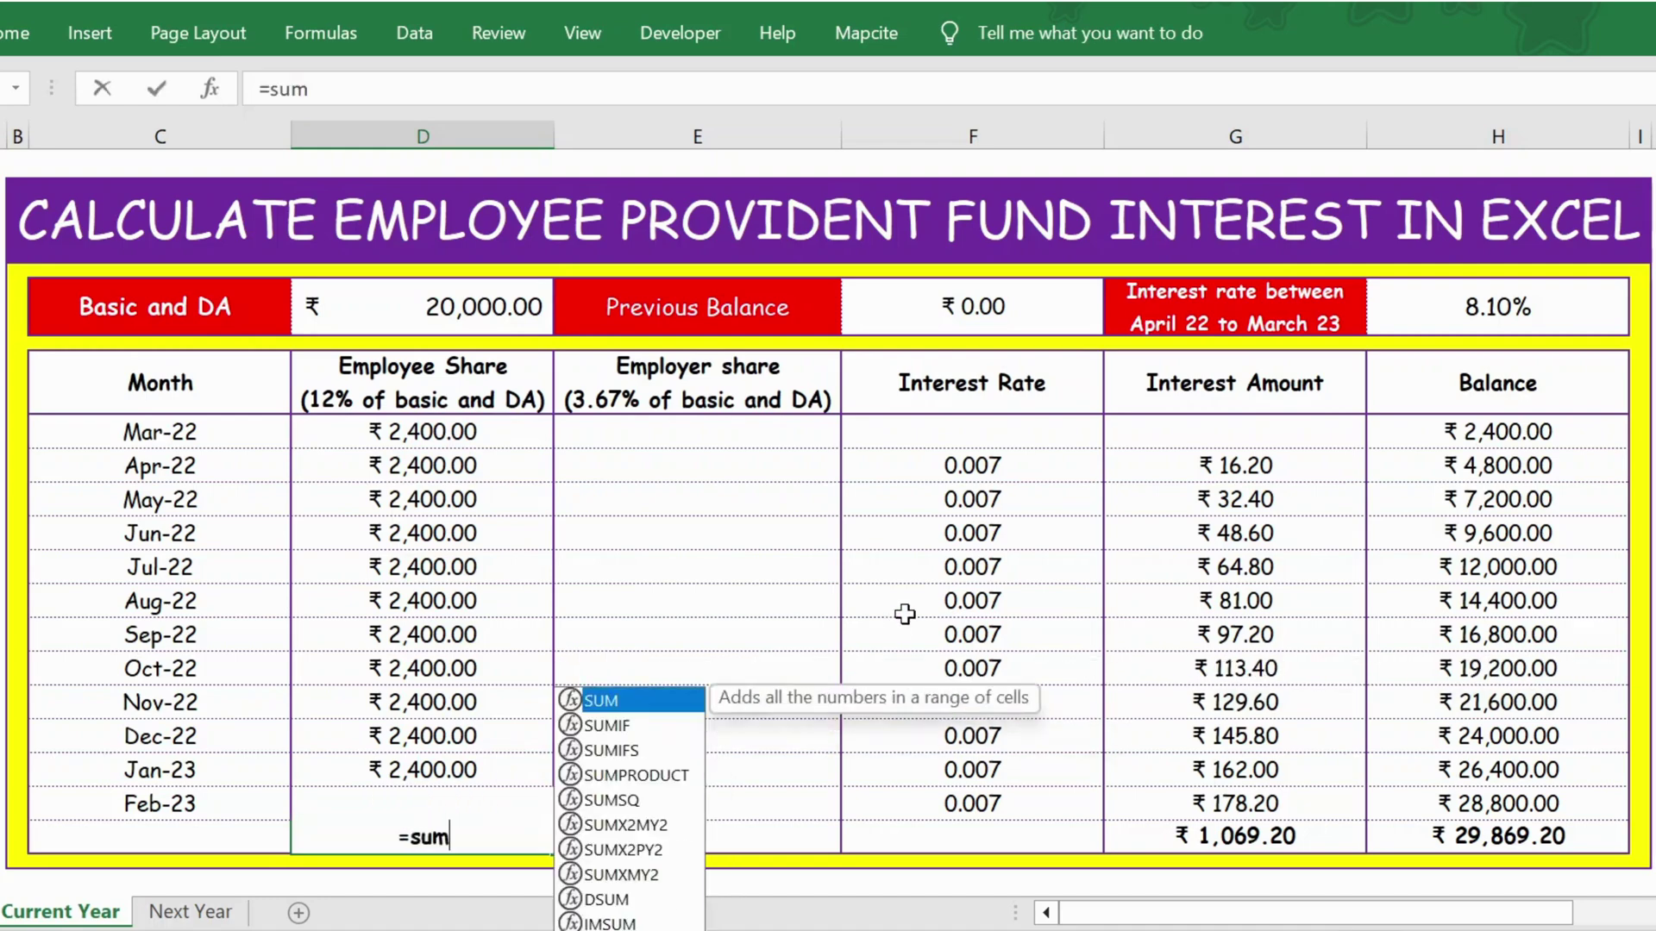
{"action": "key", "text": "Tab"}
{"action": "key", "text": "Up"}
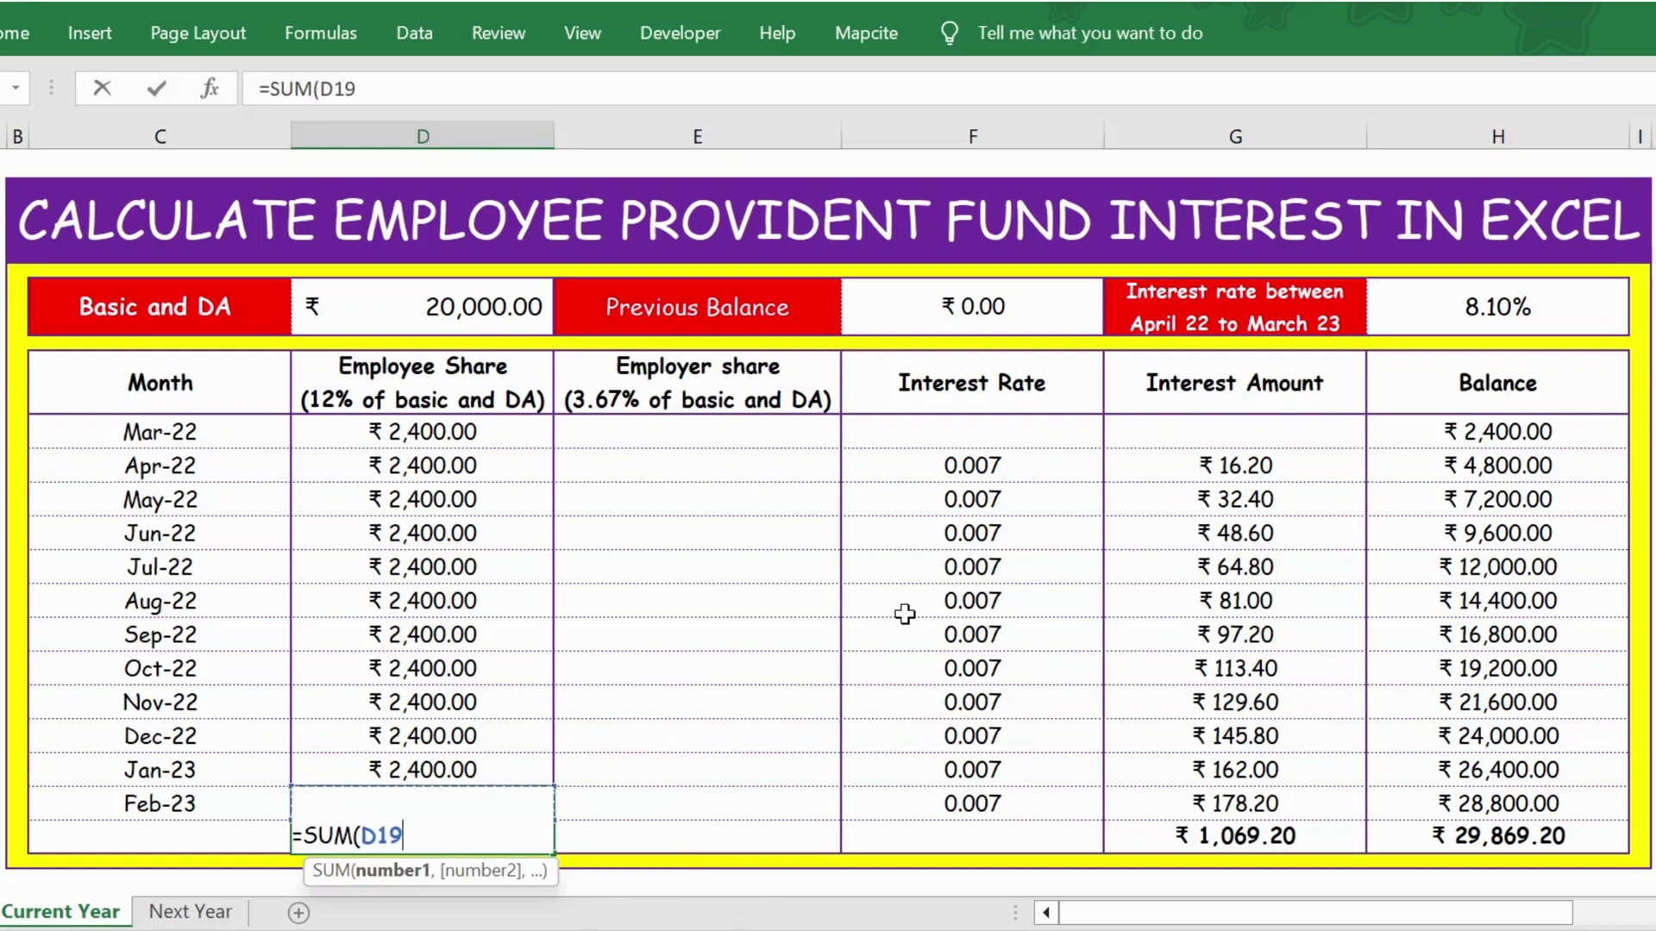
{"action": "key", "text": "ctrl+shift+Up"}
{"action": "key", "text": "ctrl+shift+Up"}
{"action": "key", "text": "shift+Down"}
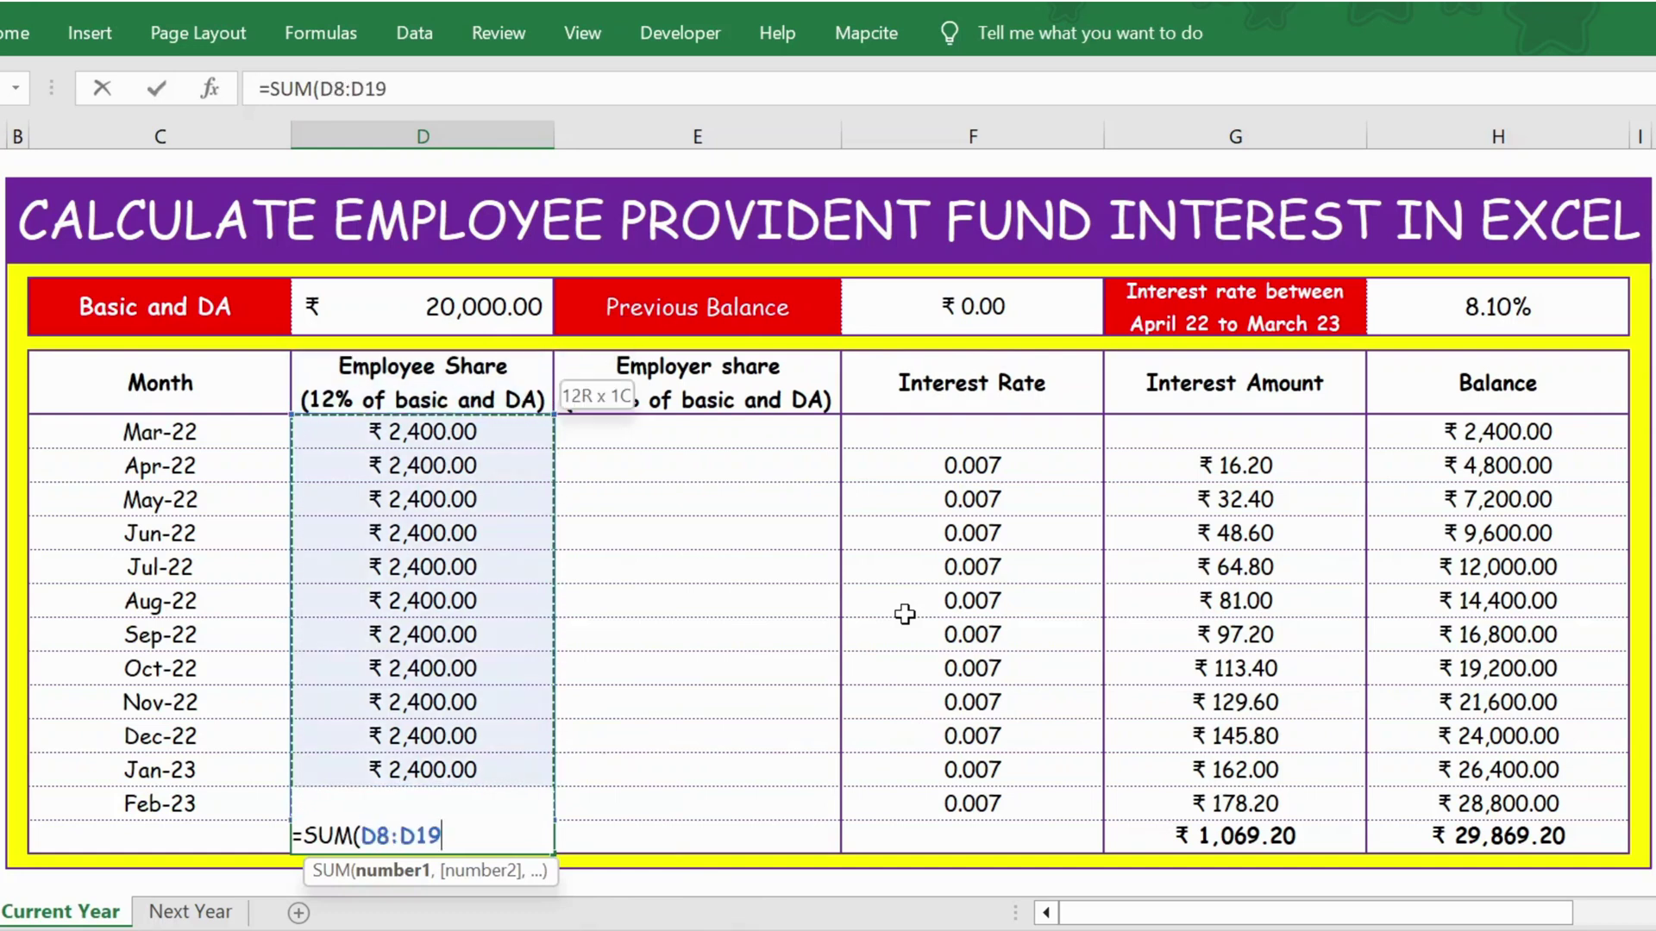
{"action": "key", "text": "Return"}
{"action": "left_click", "coordinate": [449, 841]}
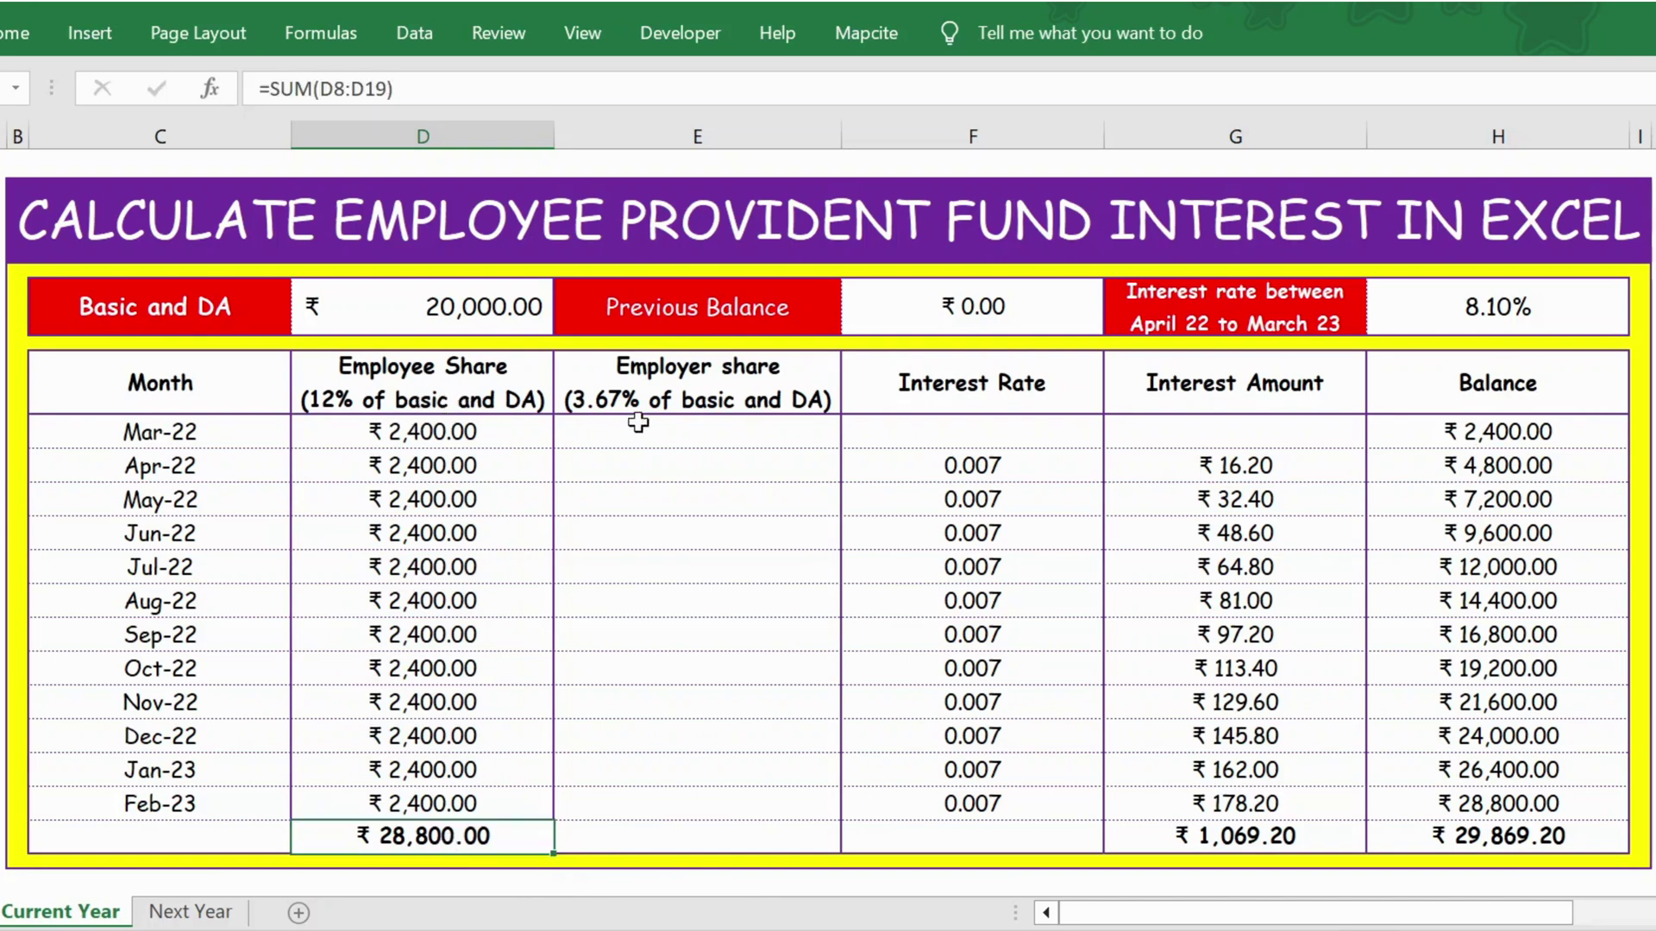
Enter the formula =$D$5*3.67% in the Employer share cell for Mar-22, with an absolute reference to Basic and DA.
{"action": "left_click", "coordinate": [678, 395]}
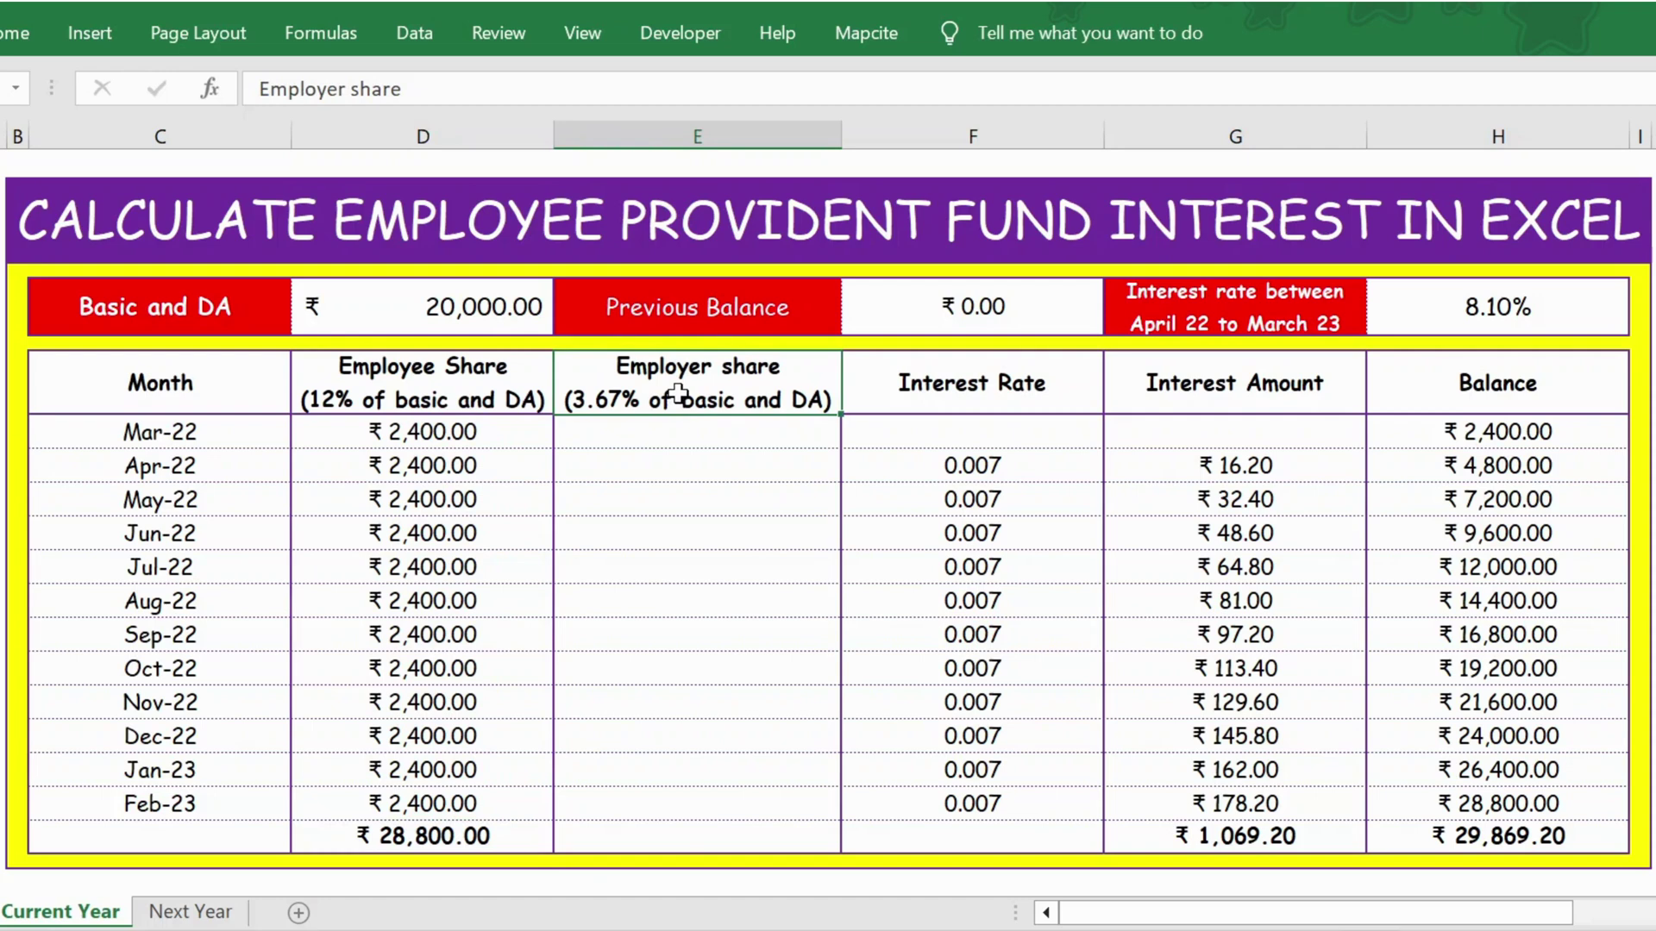
{"action": "left_click", "coordinate": [610, 433]}
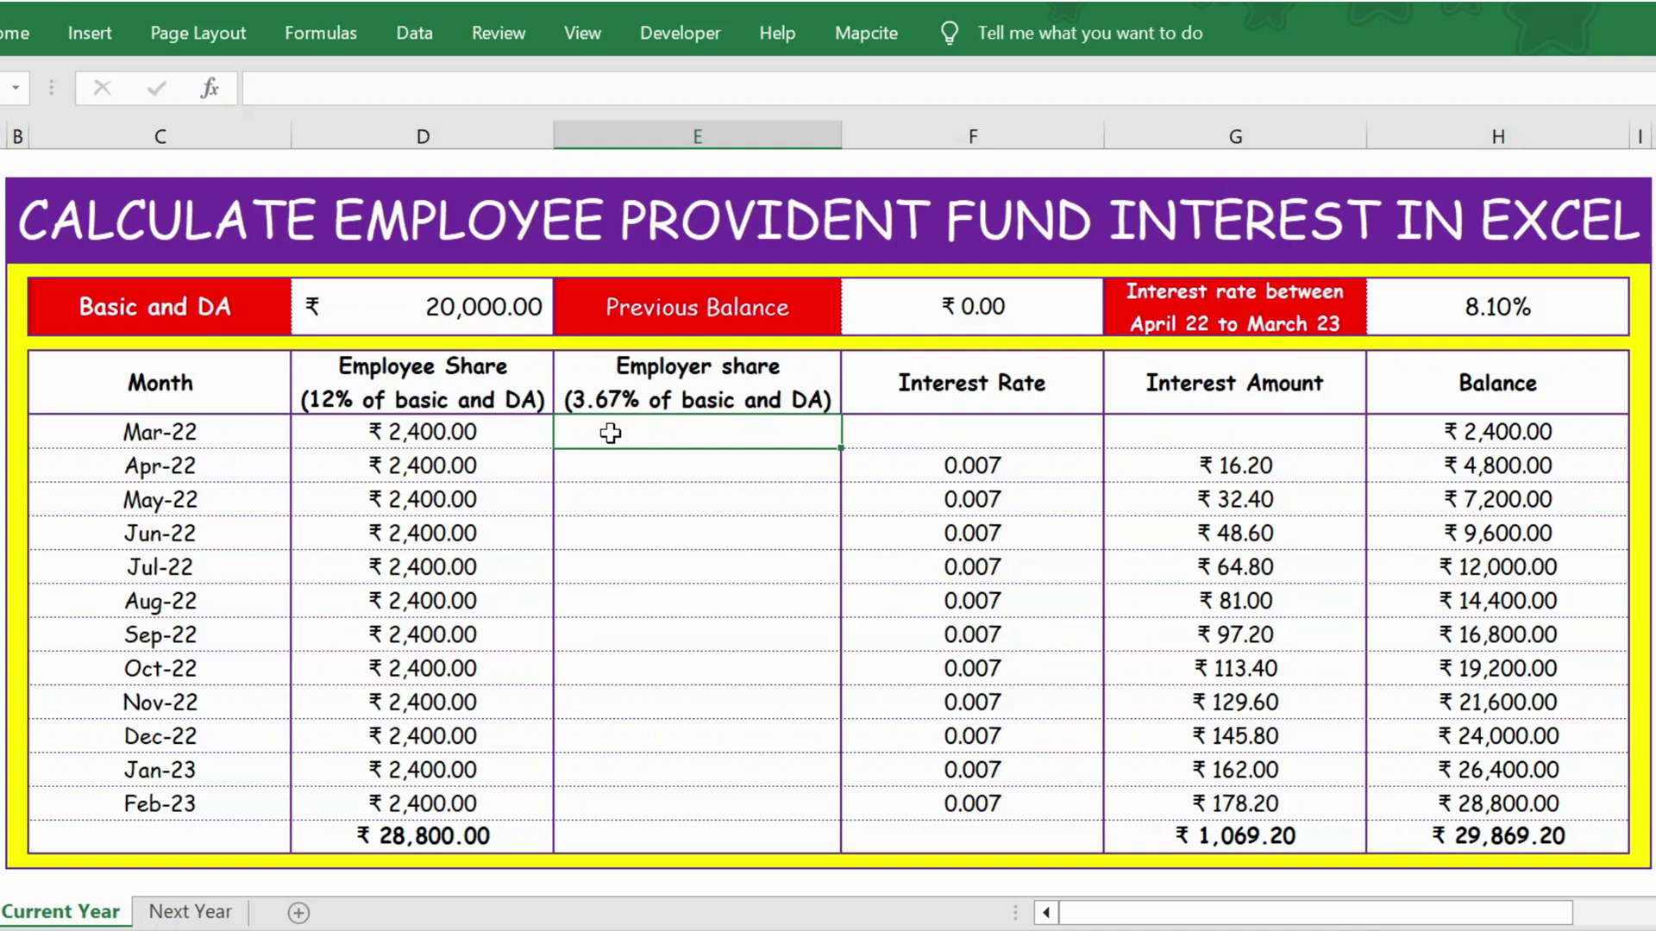
{"action": "type", "text": "="}
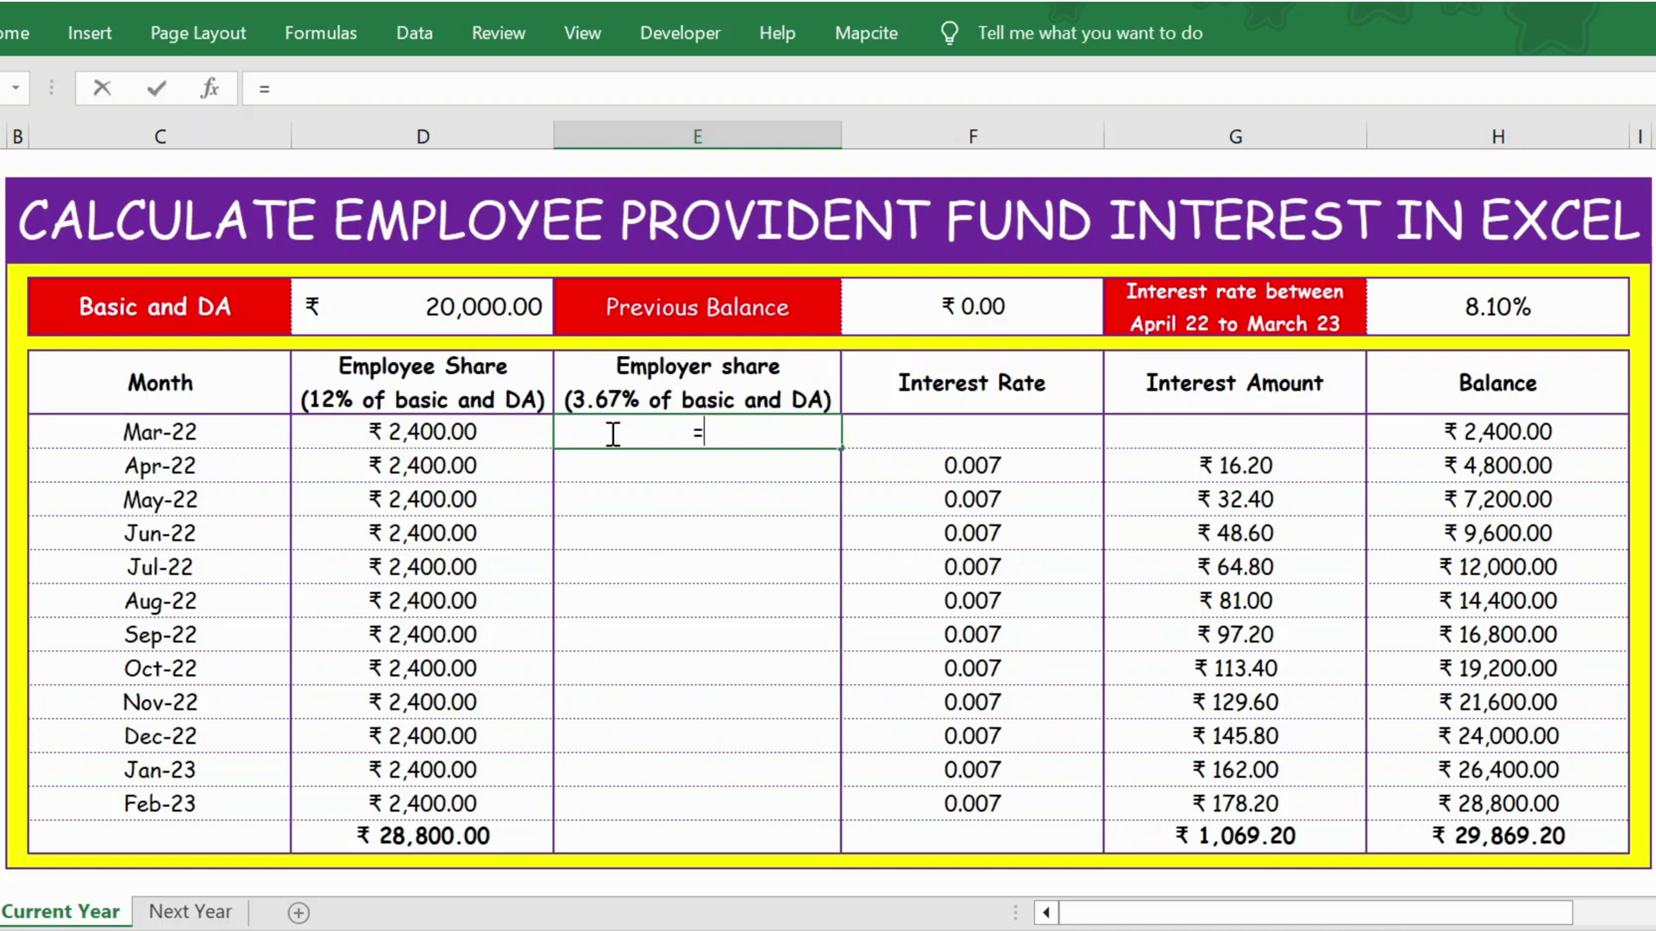
{"action": "left_click", "coordinate": [393, 312]}
{"action": "key", "text": "F4"}
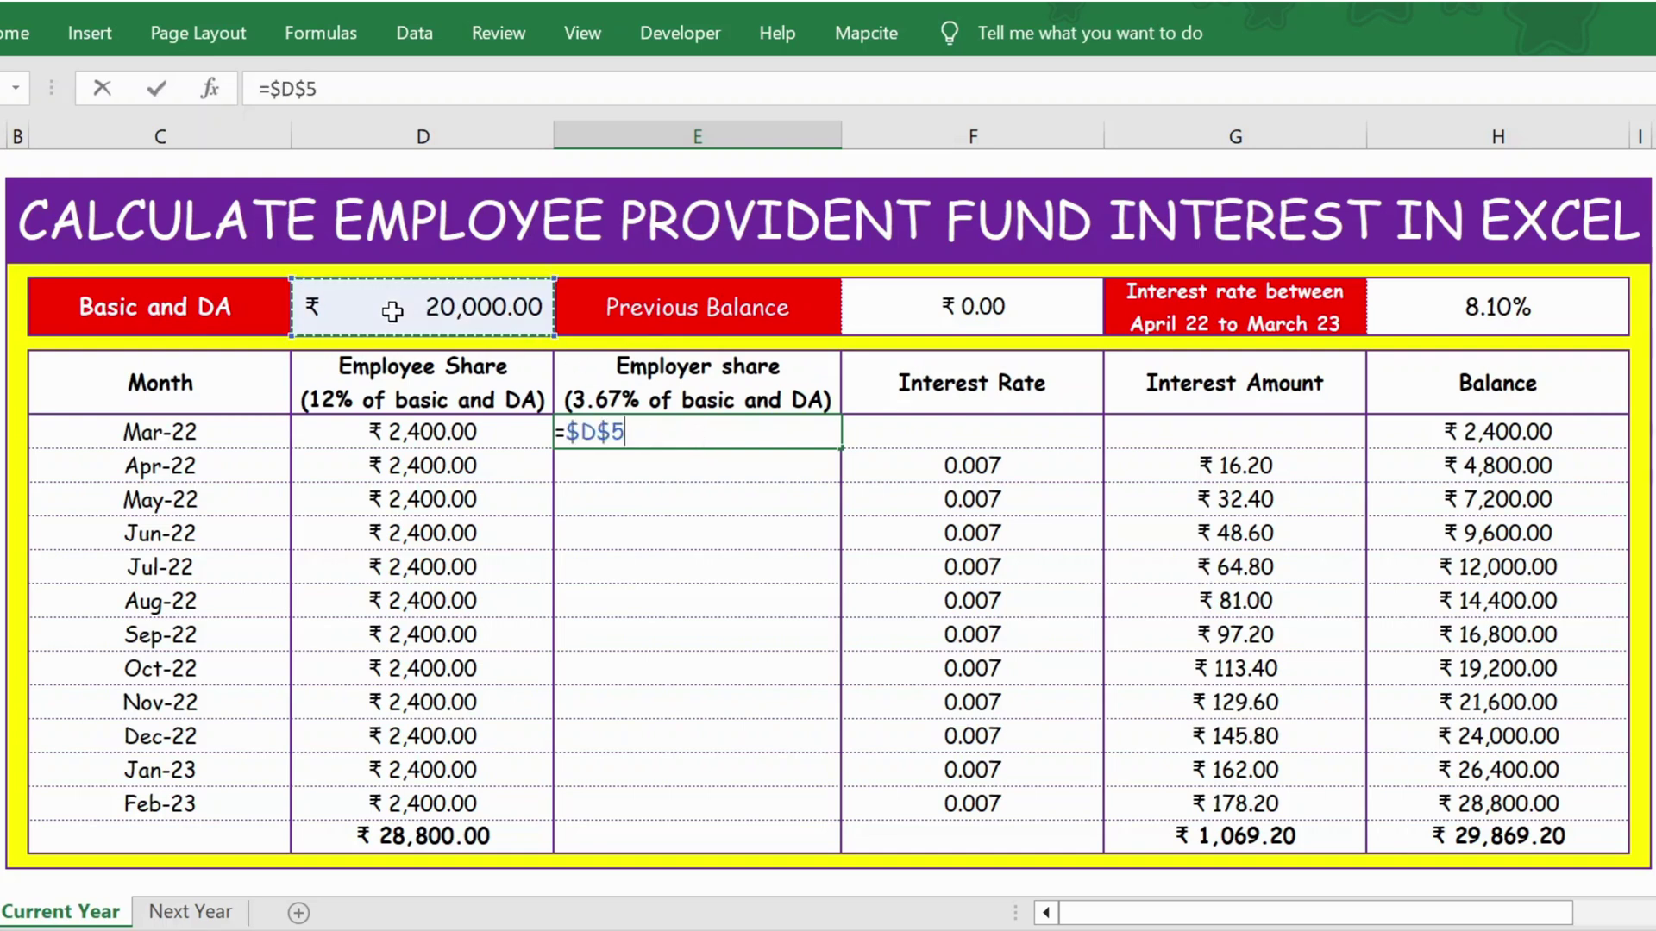
{"action": "type", "text": "*"}
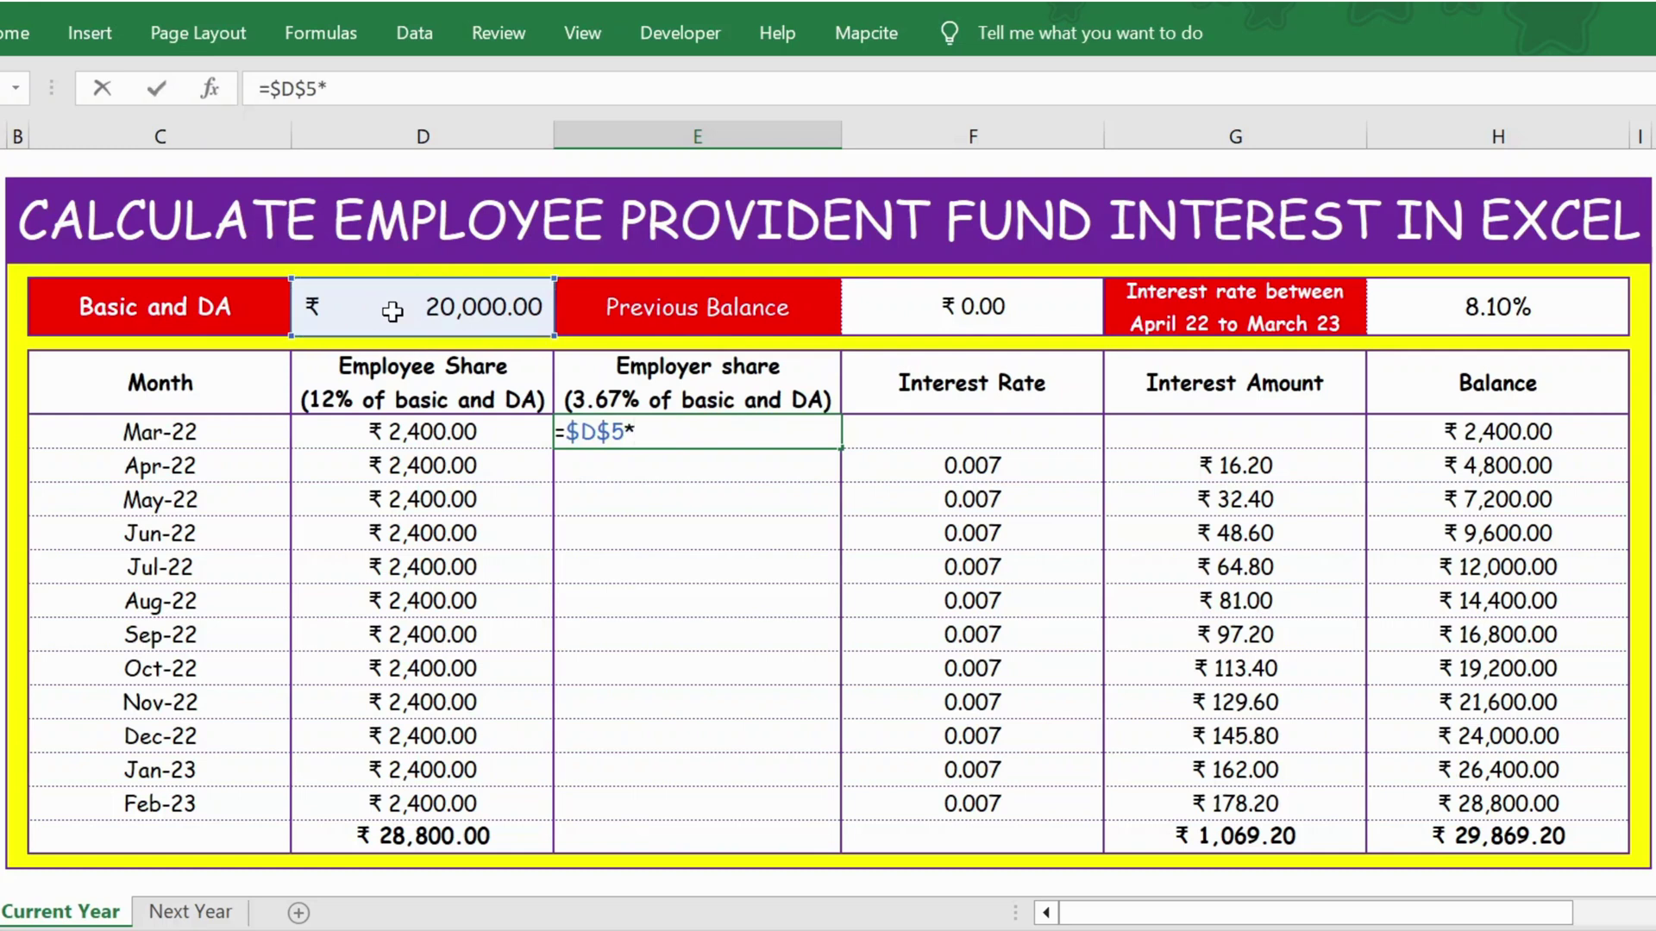
{"action": "type", "text": "3.67%"}
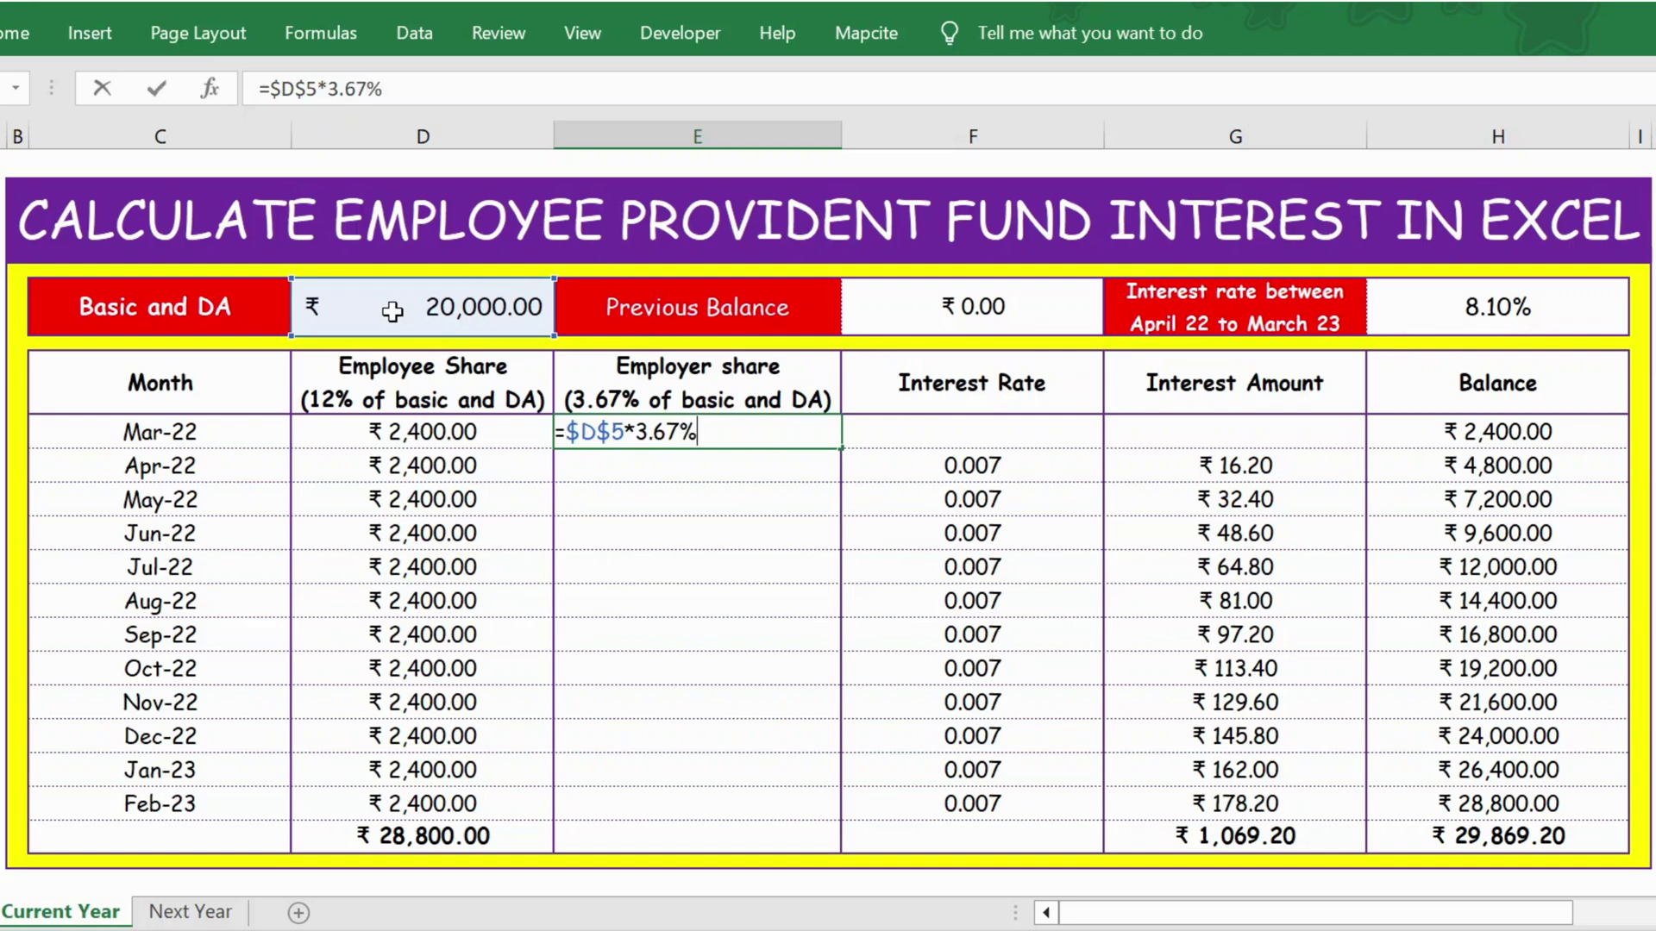
{"action": "key", "text": "Return"}
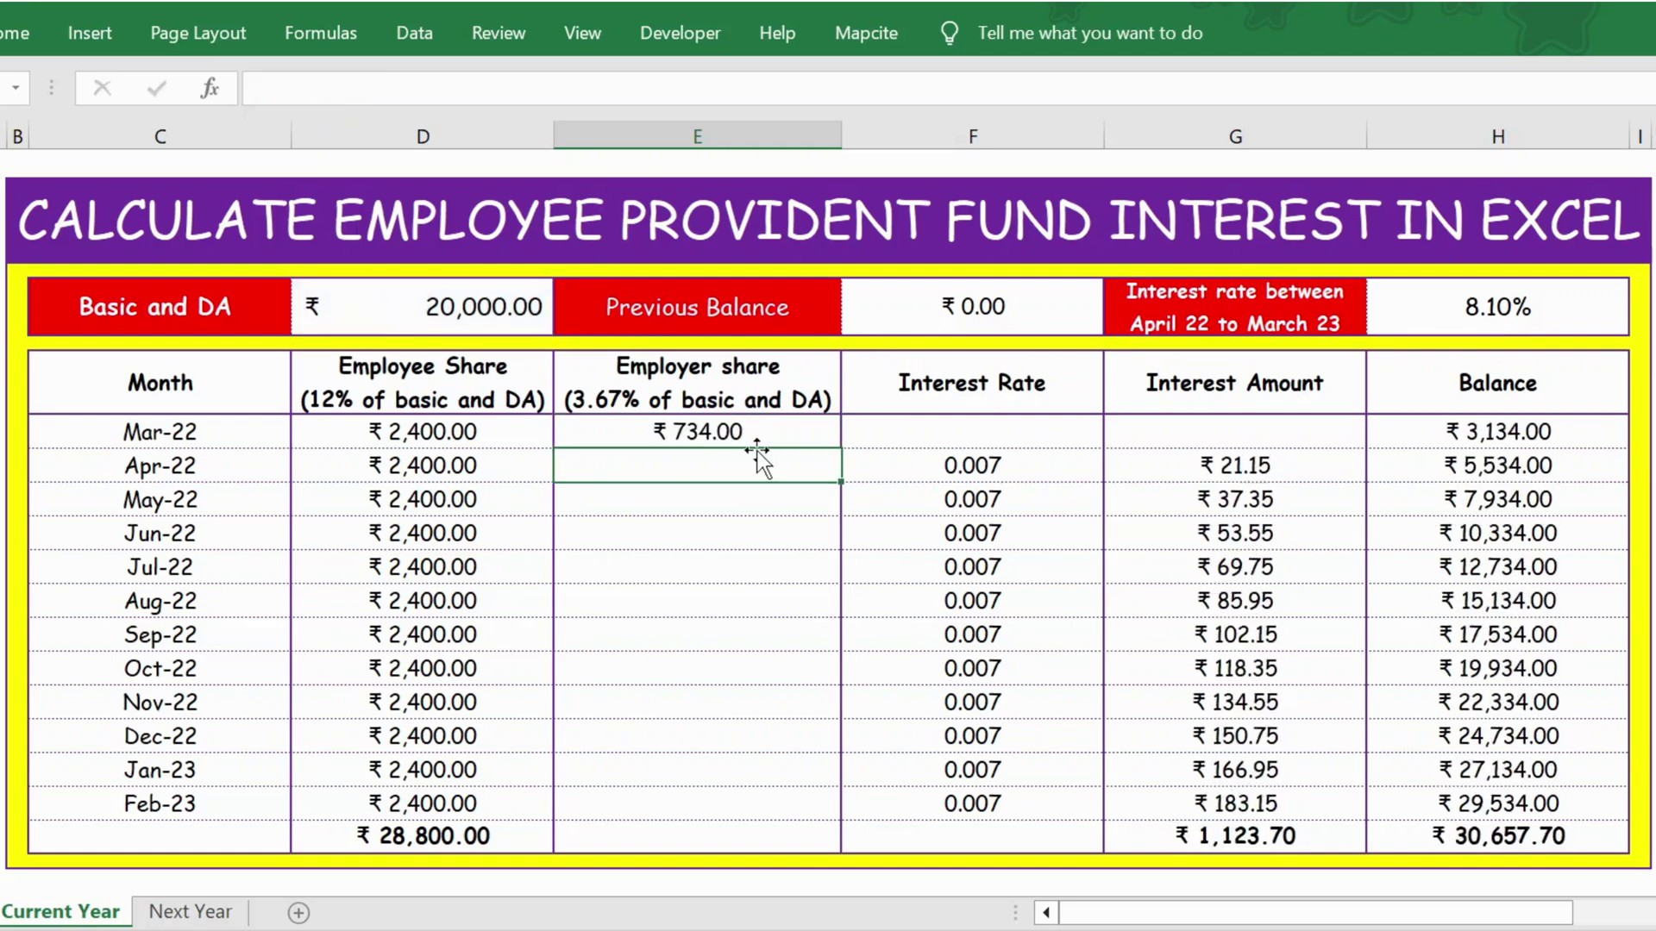
Copy the Mar-22 Employer share formula into the Employer share cells from Apr-22 through Feb-23.
{"action": "left_click", "coordinate": [732, 431]}
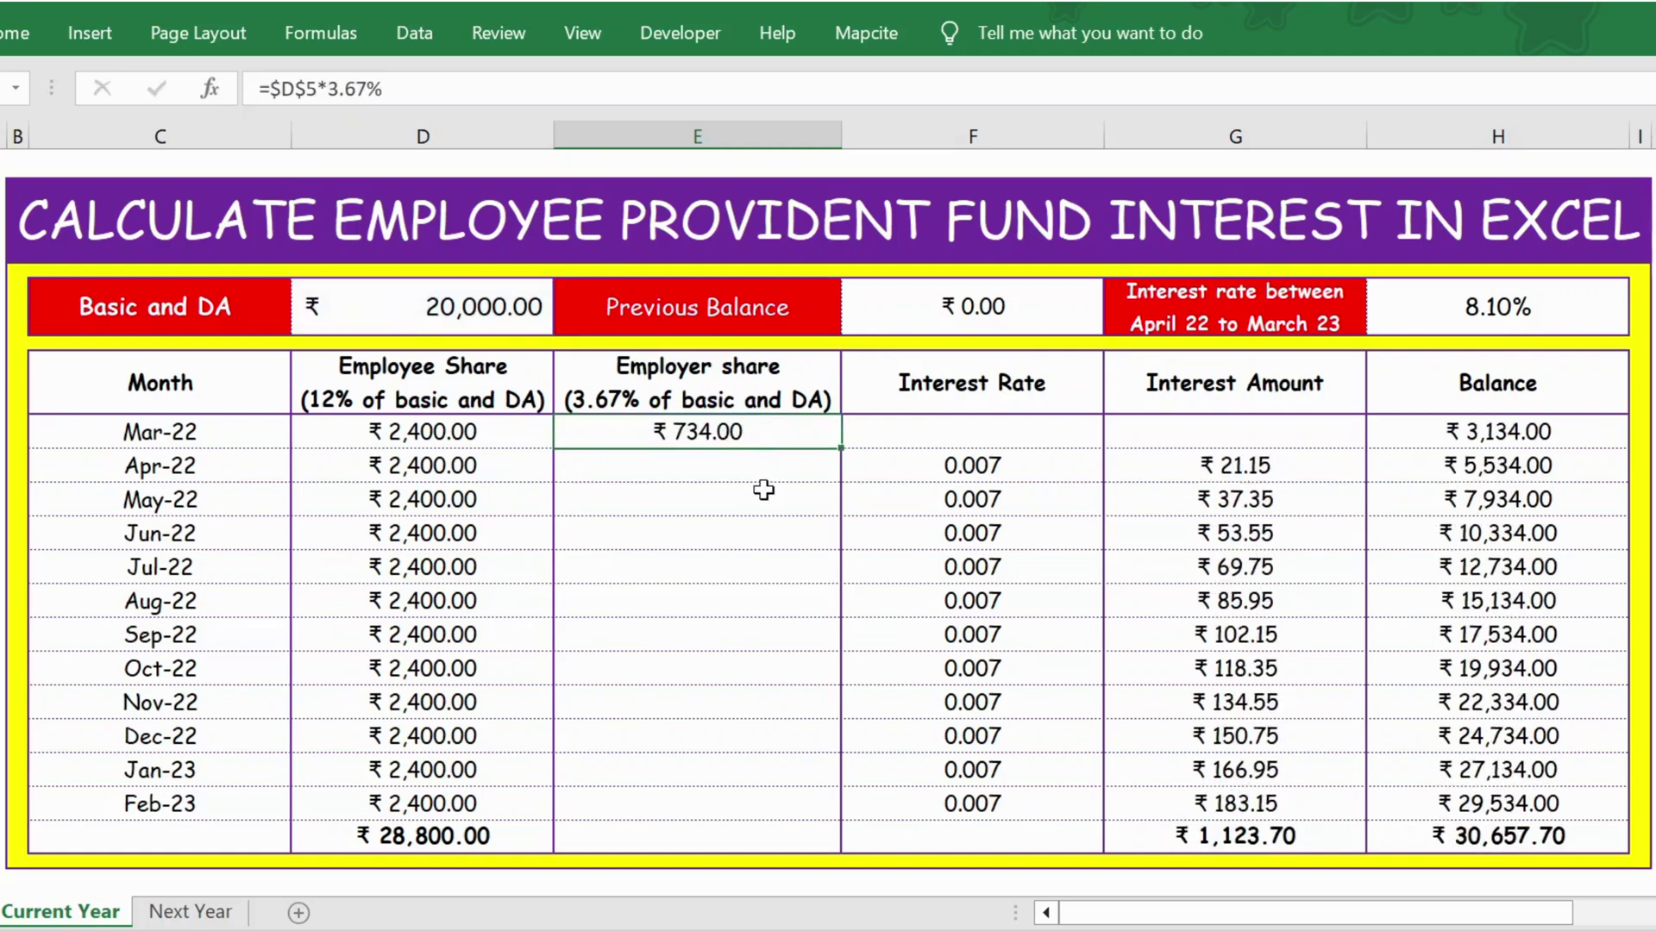
{"action": "key", "text": "ctrl+c"}
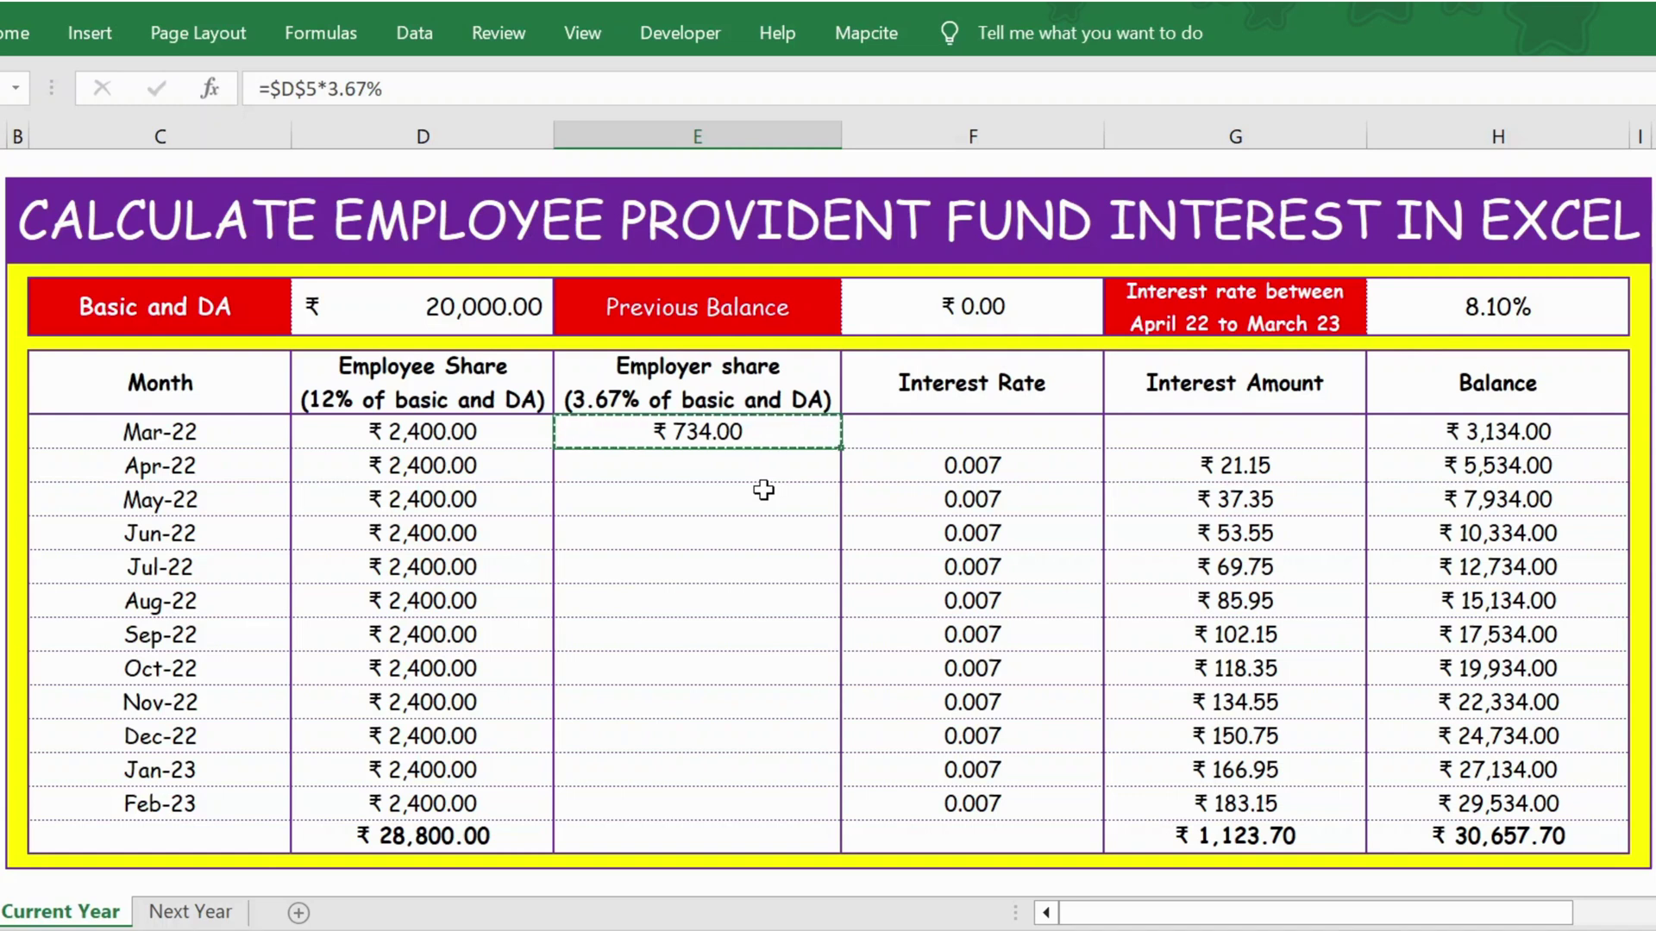
{"action": "key", "text": "Left"}
{"action": "key", "text": "ctrl+Down"}
{"action": "key", "text": "Right"}
{"action": "key", "text": "Up"}
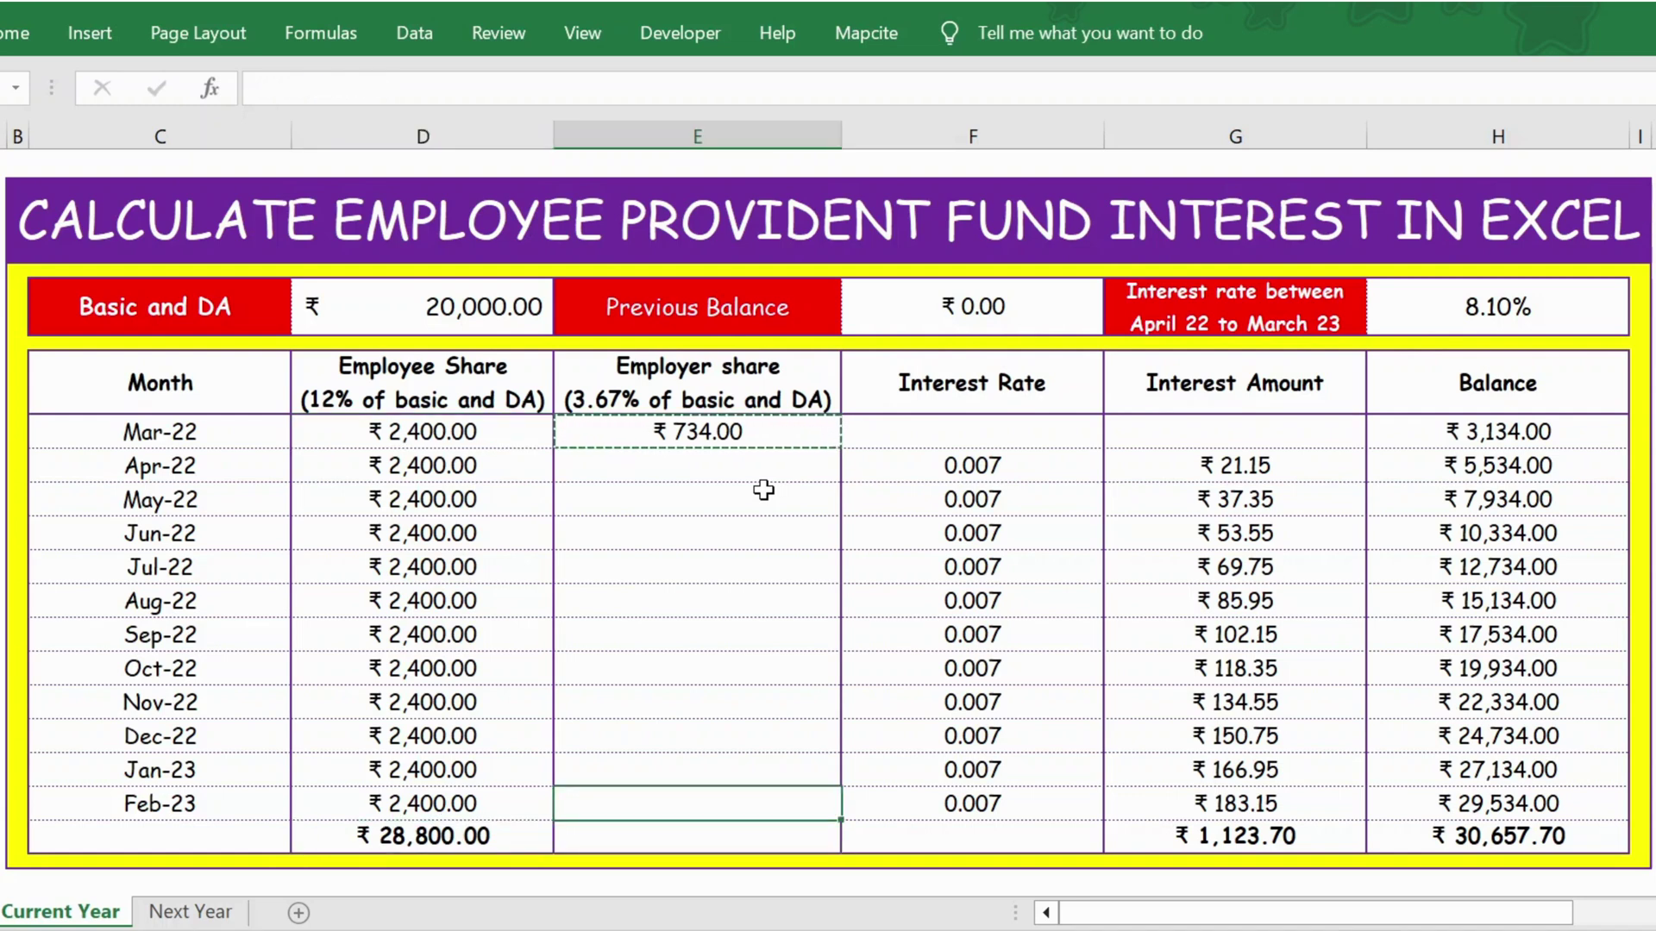
{"action": "key", "text": "ctrl+shift+Up"}
{"action": "key", "text": "shift+Down"}
{"action": "key", "text": "ctrl+v"}
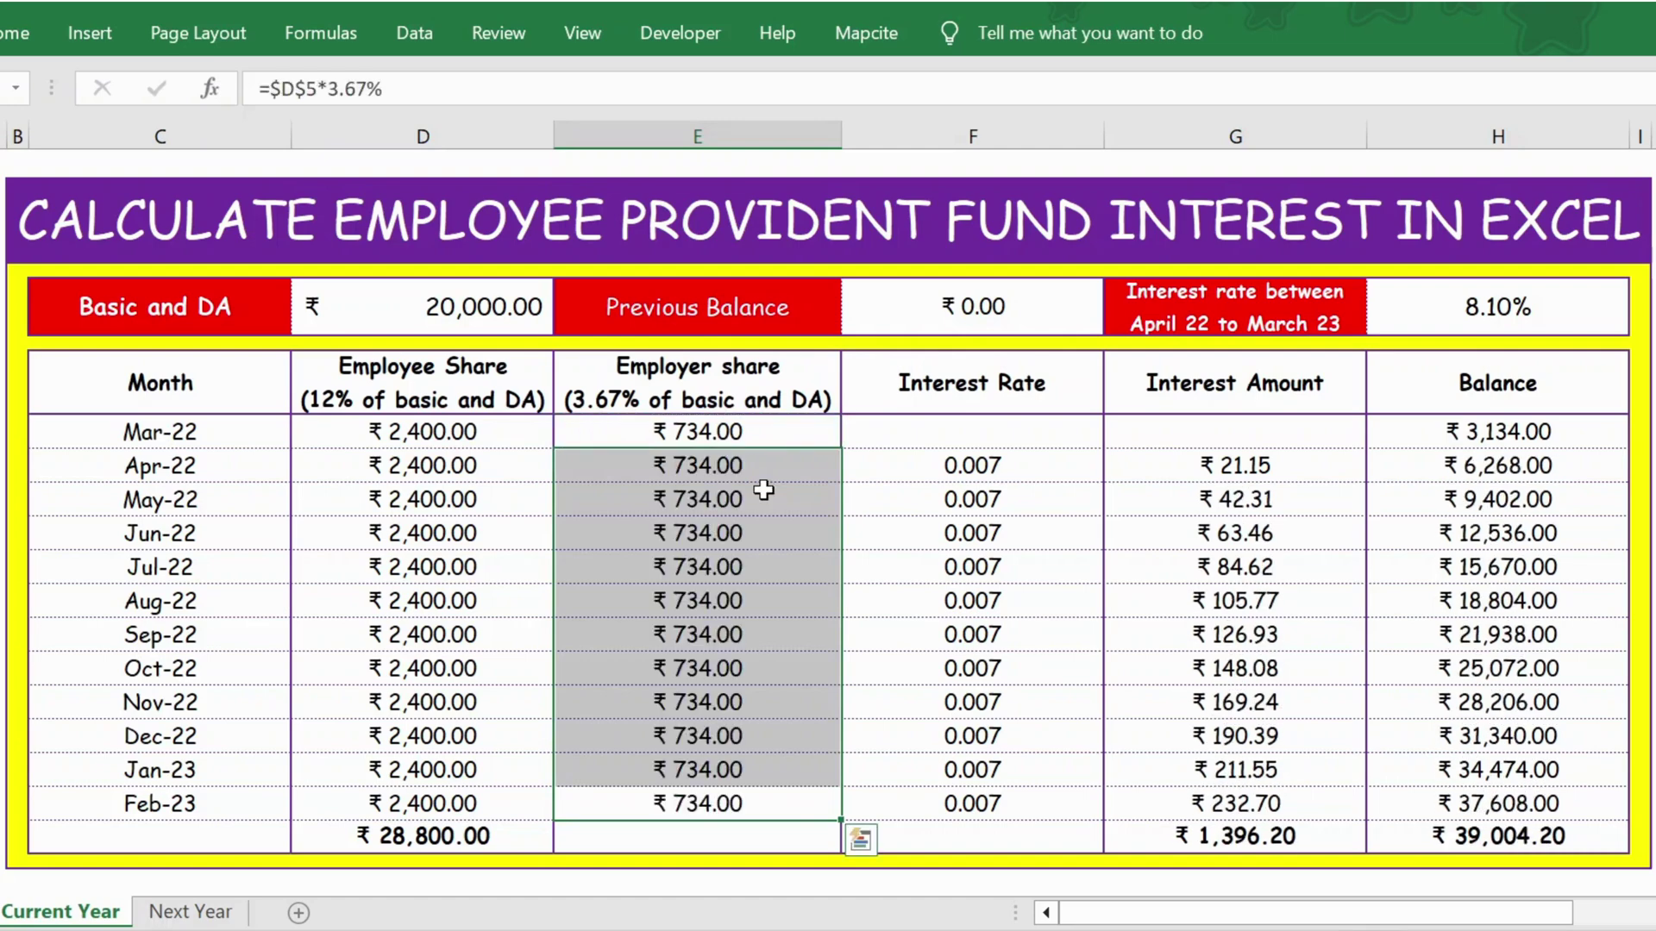
Total the Employer share column with AutoSum in the empty cell below Feb-23 and return to the top of the sheet.
{"action": "key", "text": "Down"}
{"action": "key", "text": "ctrl+Down"}
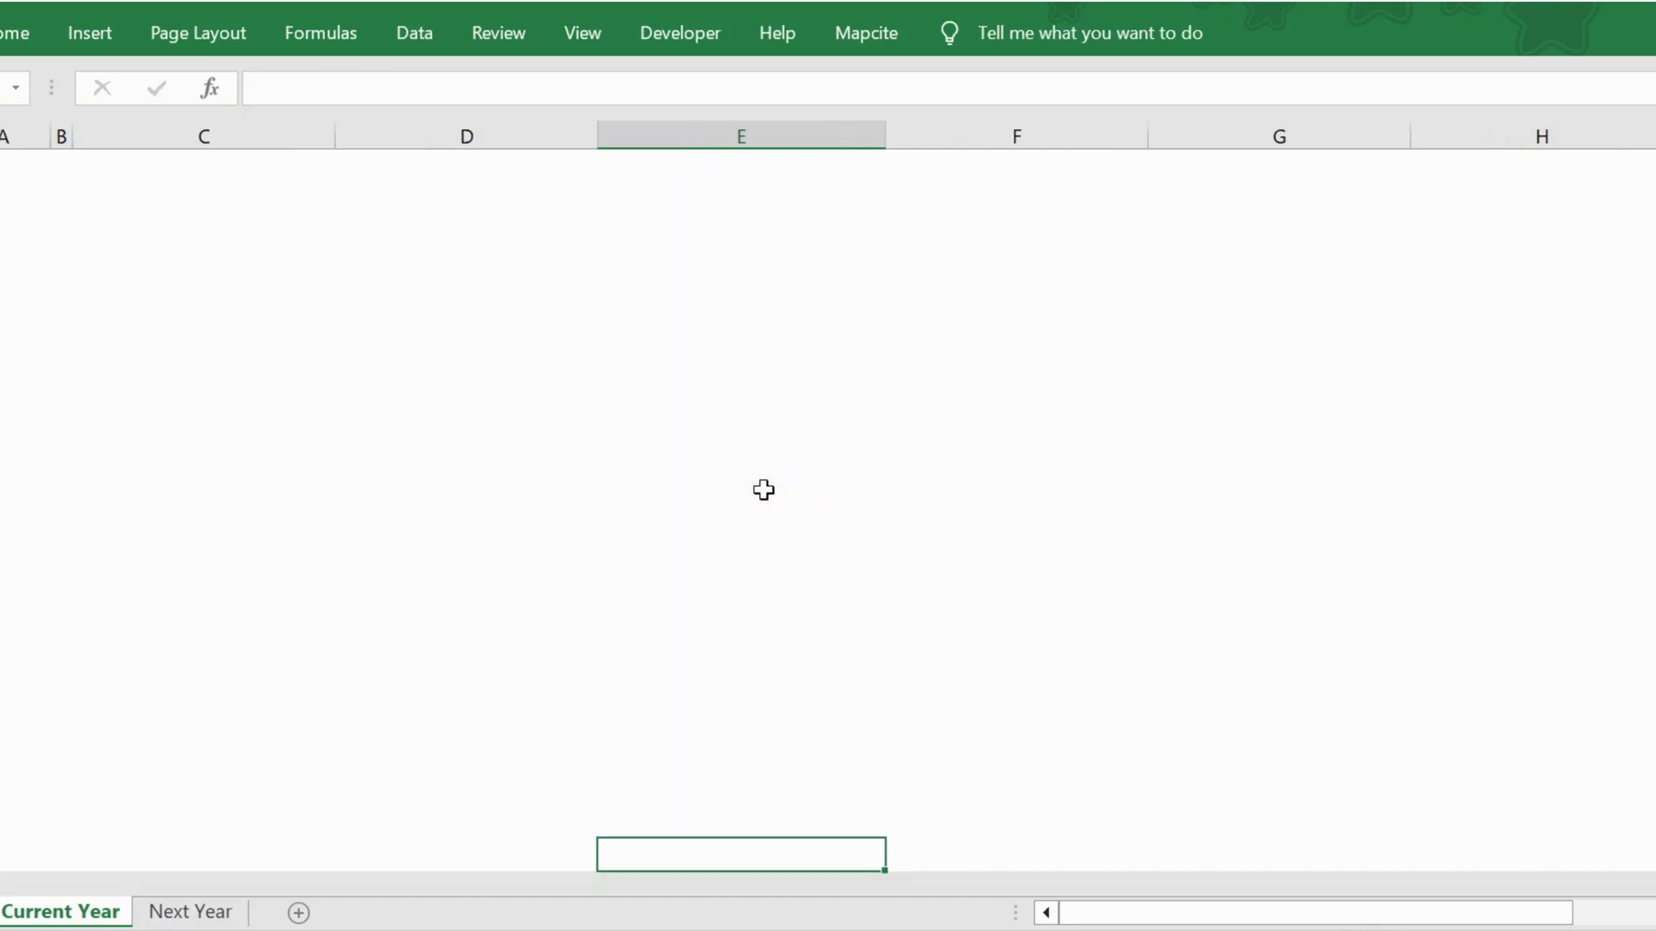
{"action": "key", "text": "ctrl+Up"}
{"action": "key", "text": "ctrl+Up"}
{"action": "key", "text": "ctrl+Up"}
{"action": "key", "text": "Down"}
{"action": "key", "text": "Down"}
{"action": "key", "text": "Down"}
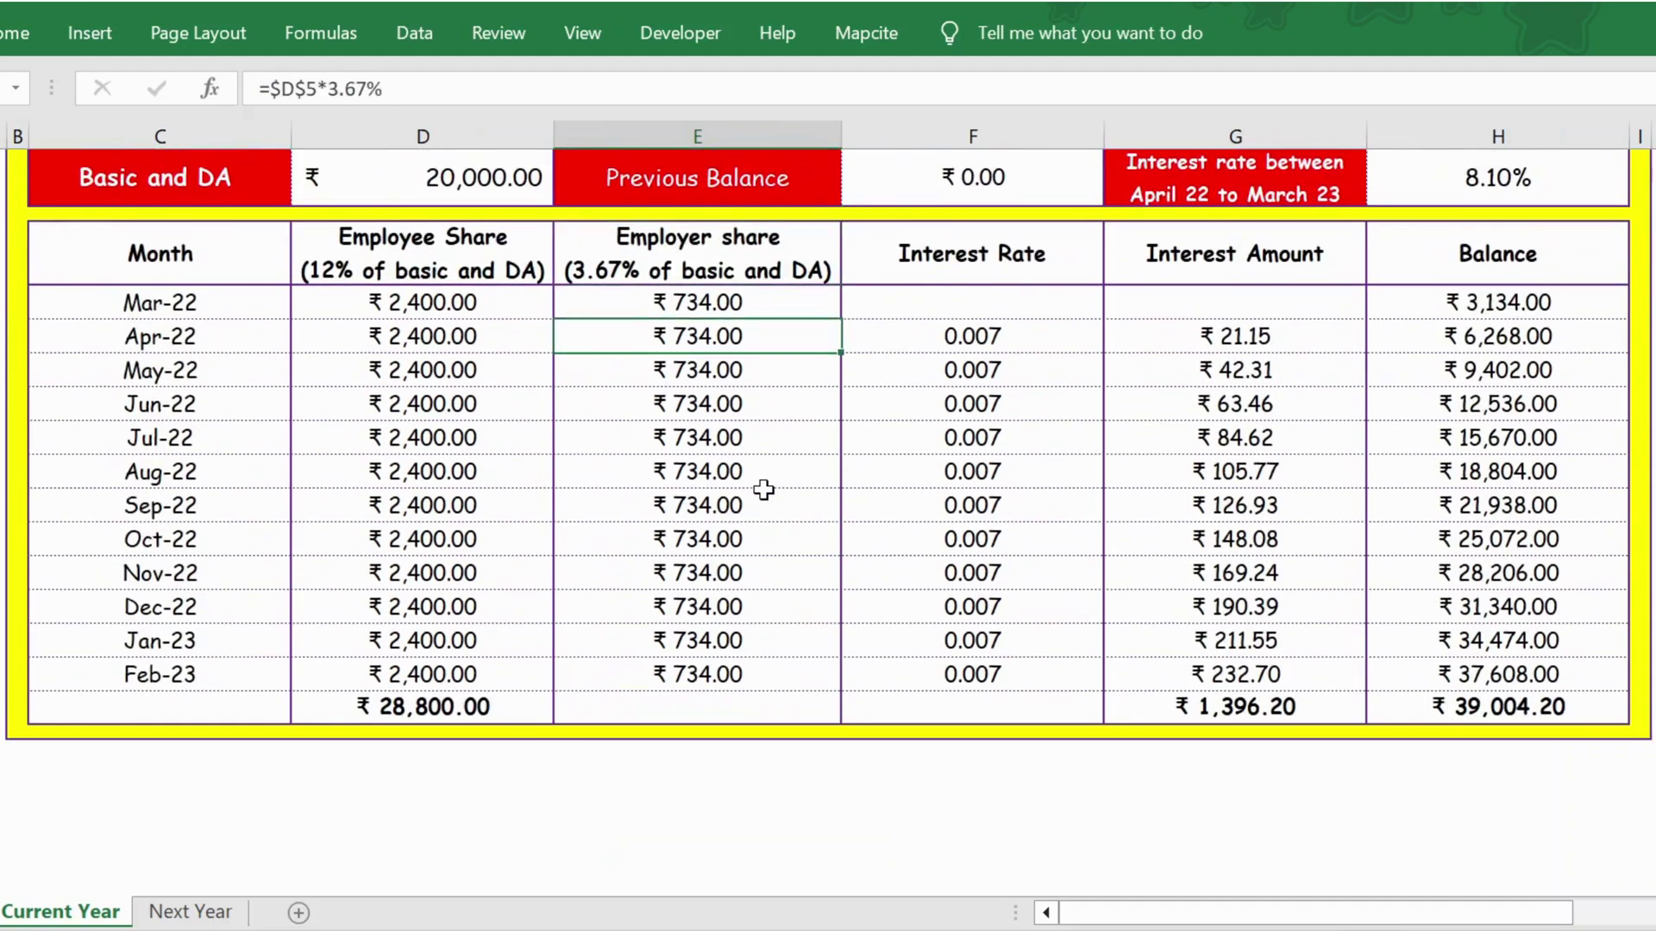
{"action": "key", "text": "ctrl+Down"}
{"action": "key", "text": "Down"}
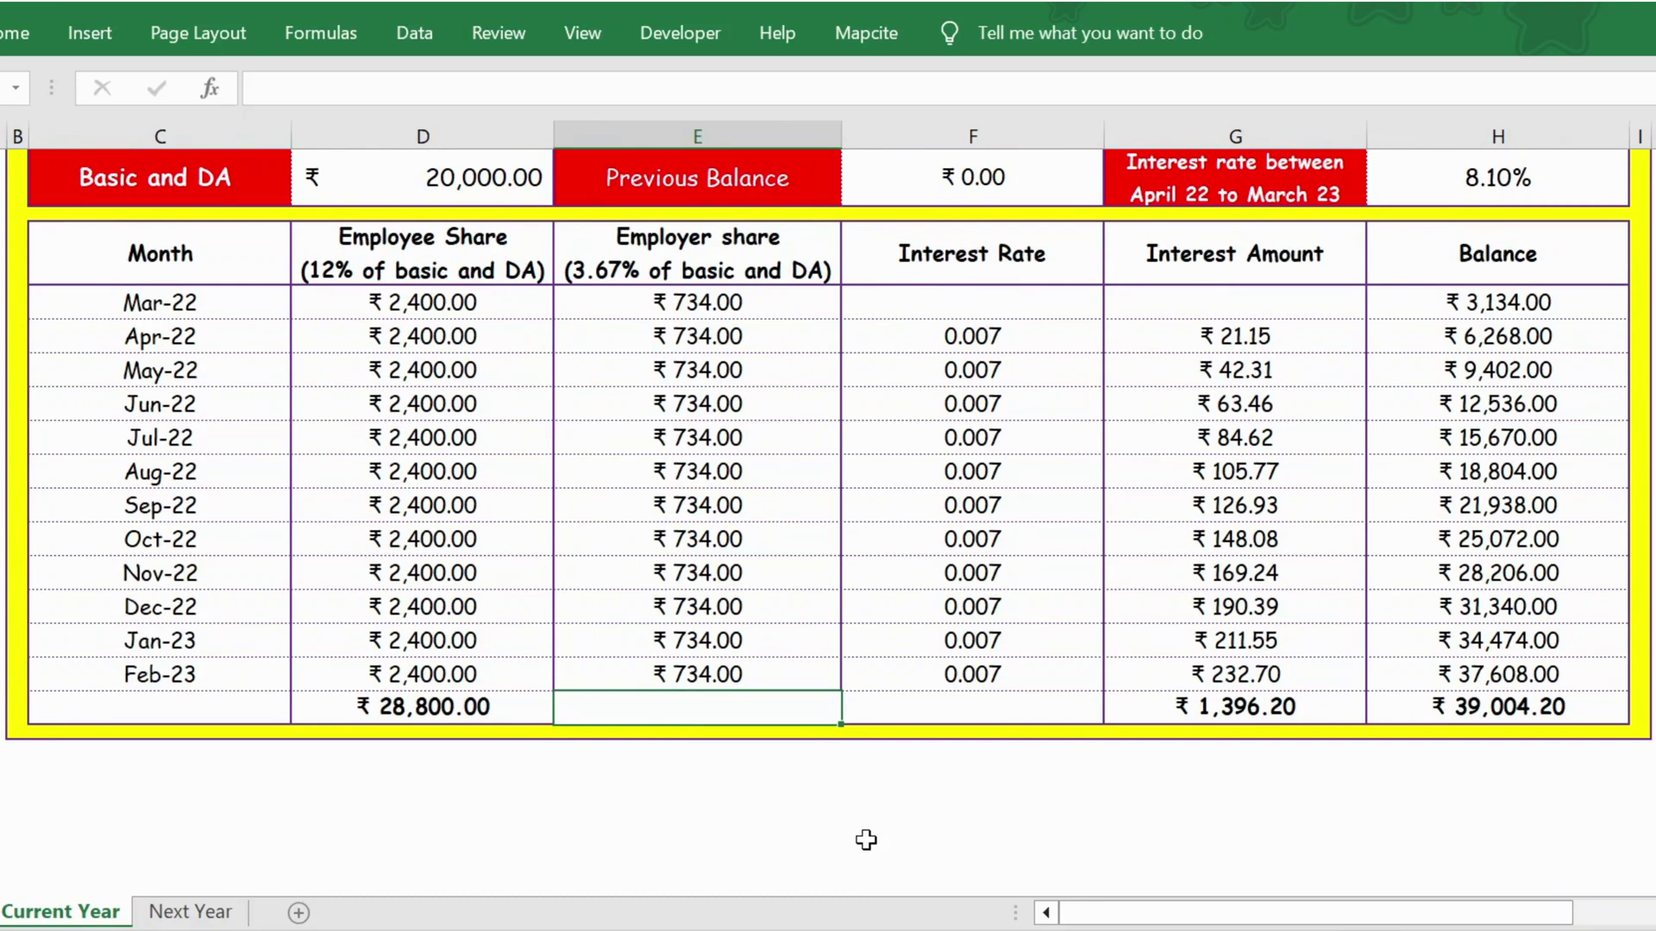
{"action": "key", "text": "alt+equal"}
{"action": "key", "text": "Return"}
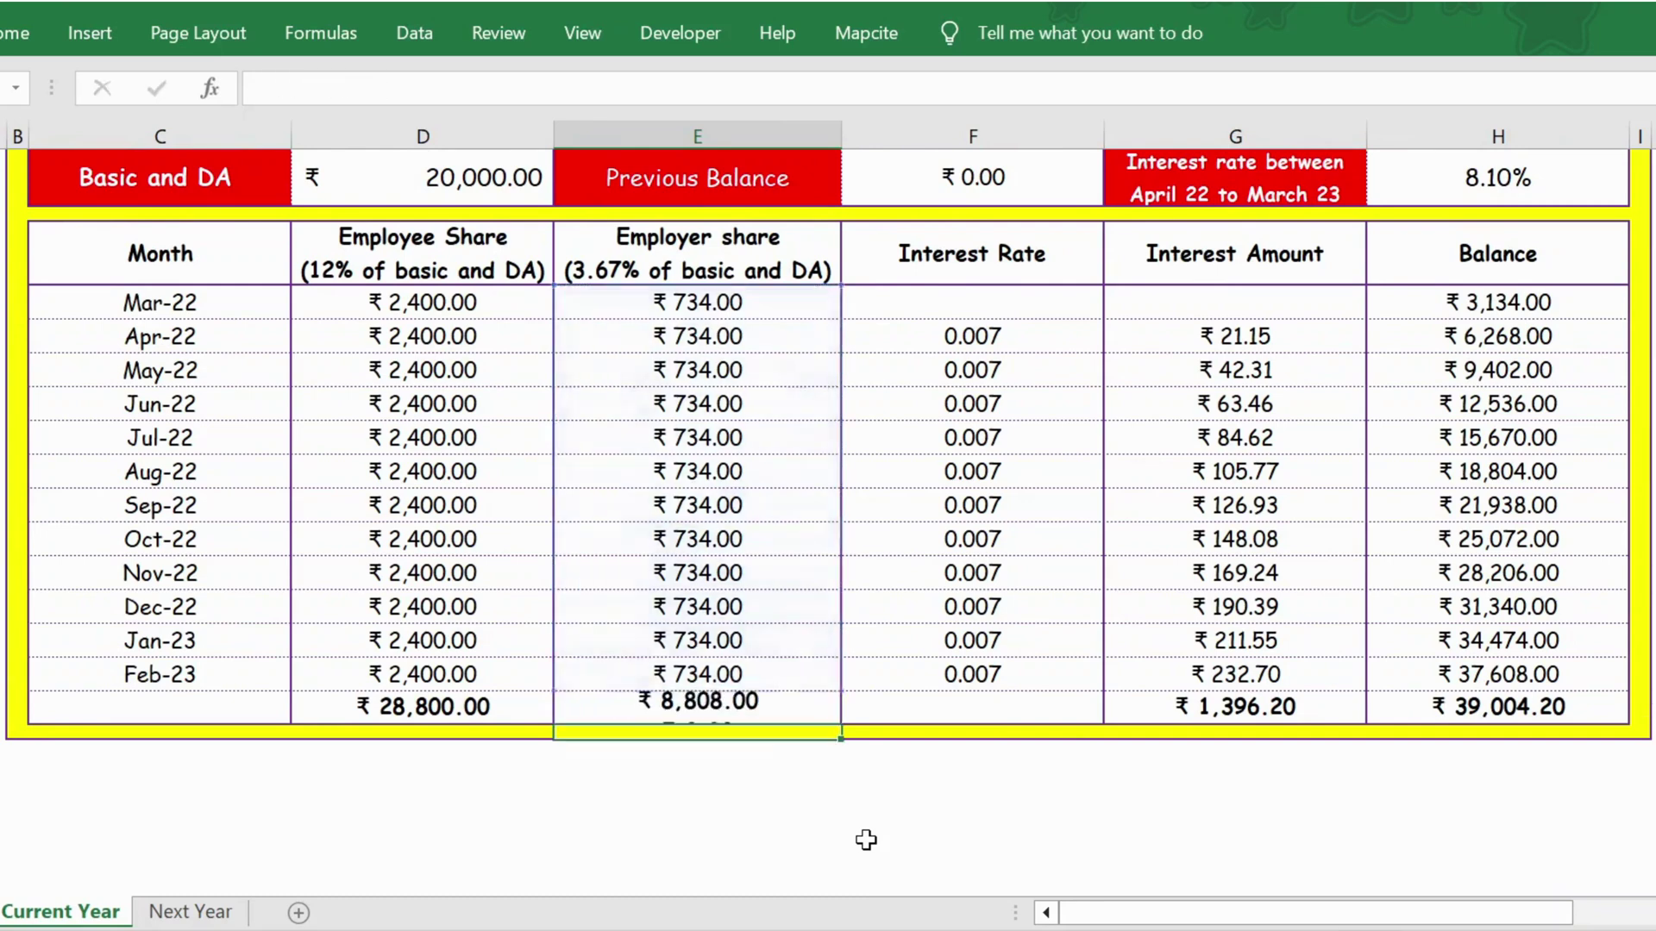
{"action": "left_click", "coordinate": [706, 705]}
{"action": "key", "text": "ctrl+Up"}
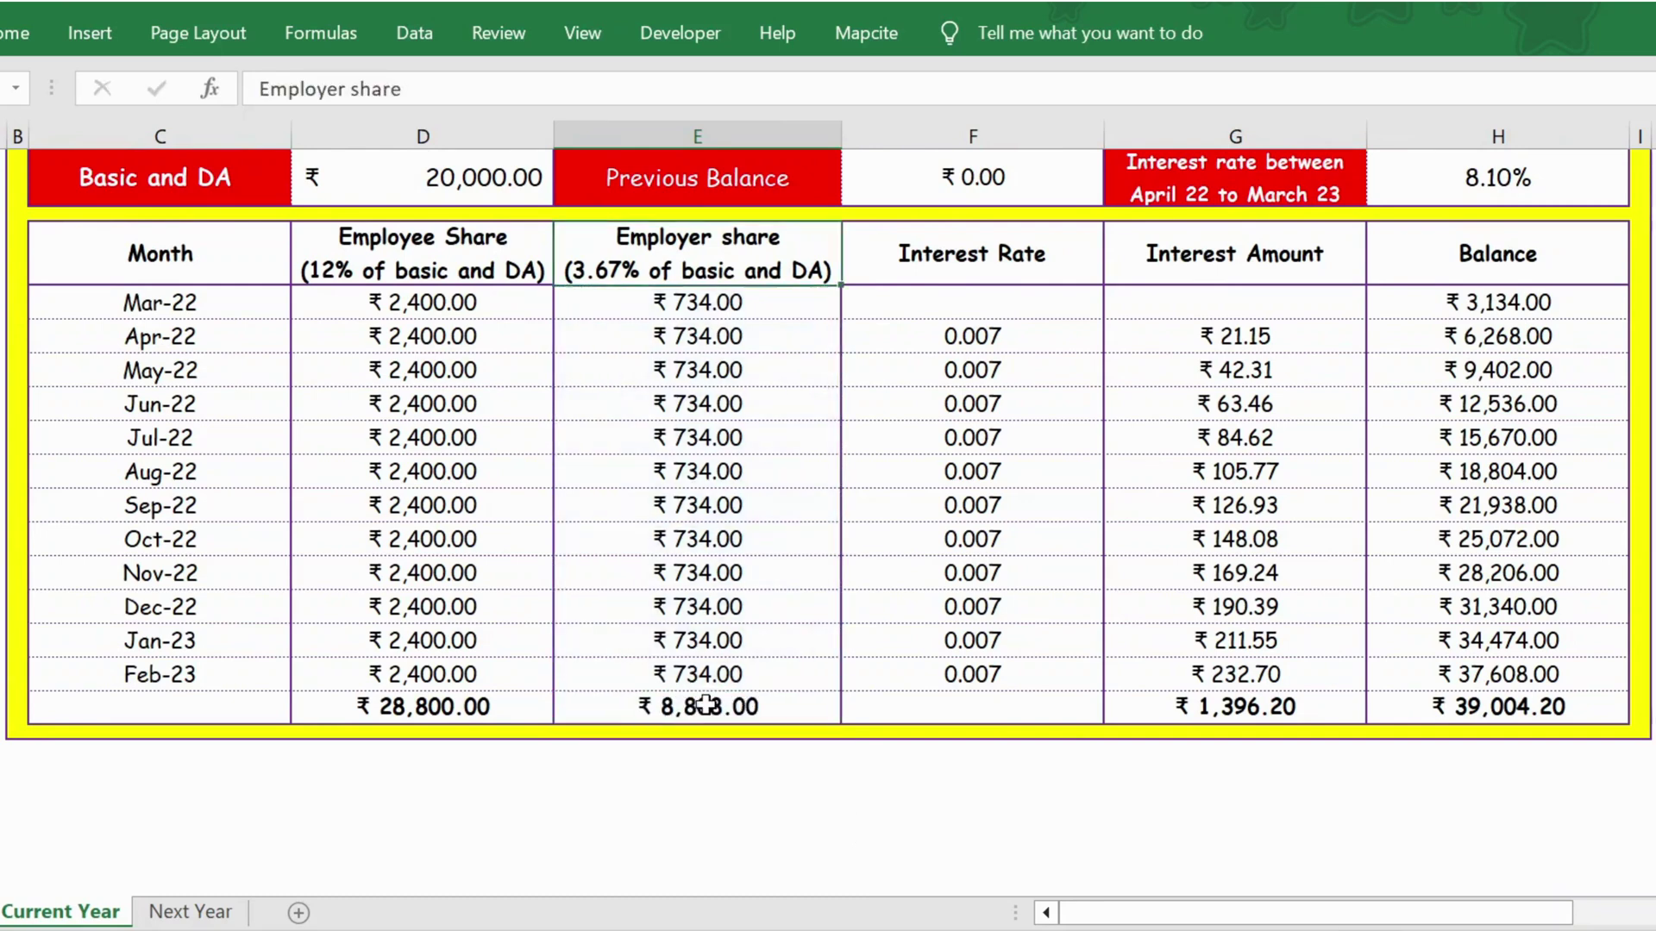
{"action": "key", "text": "ctrl+Up"}
{"action": "key", "text": "ctrl+Up"}
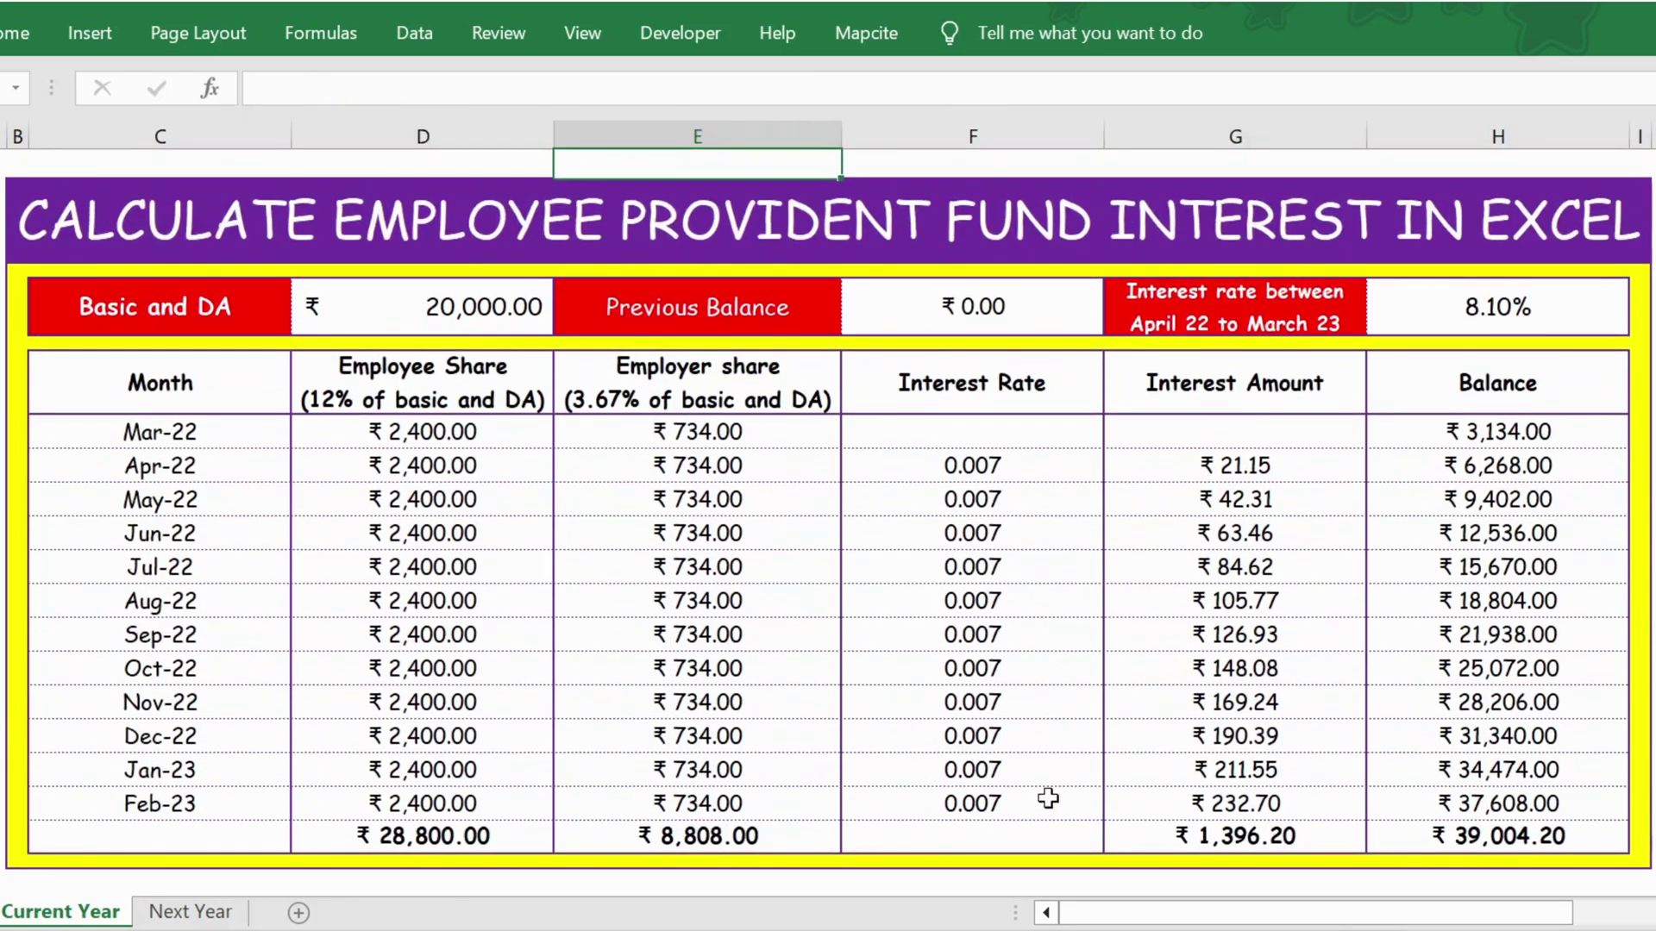
Clear the Interest Rate column from Apr-22 through Feb-23.
{"action": "left_click", "coordinate": [972, 476]}
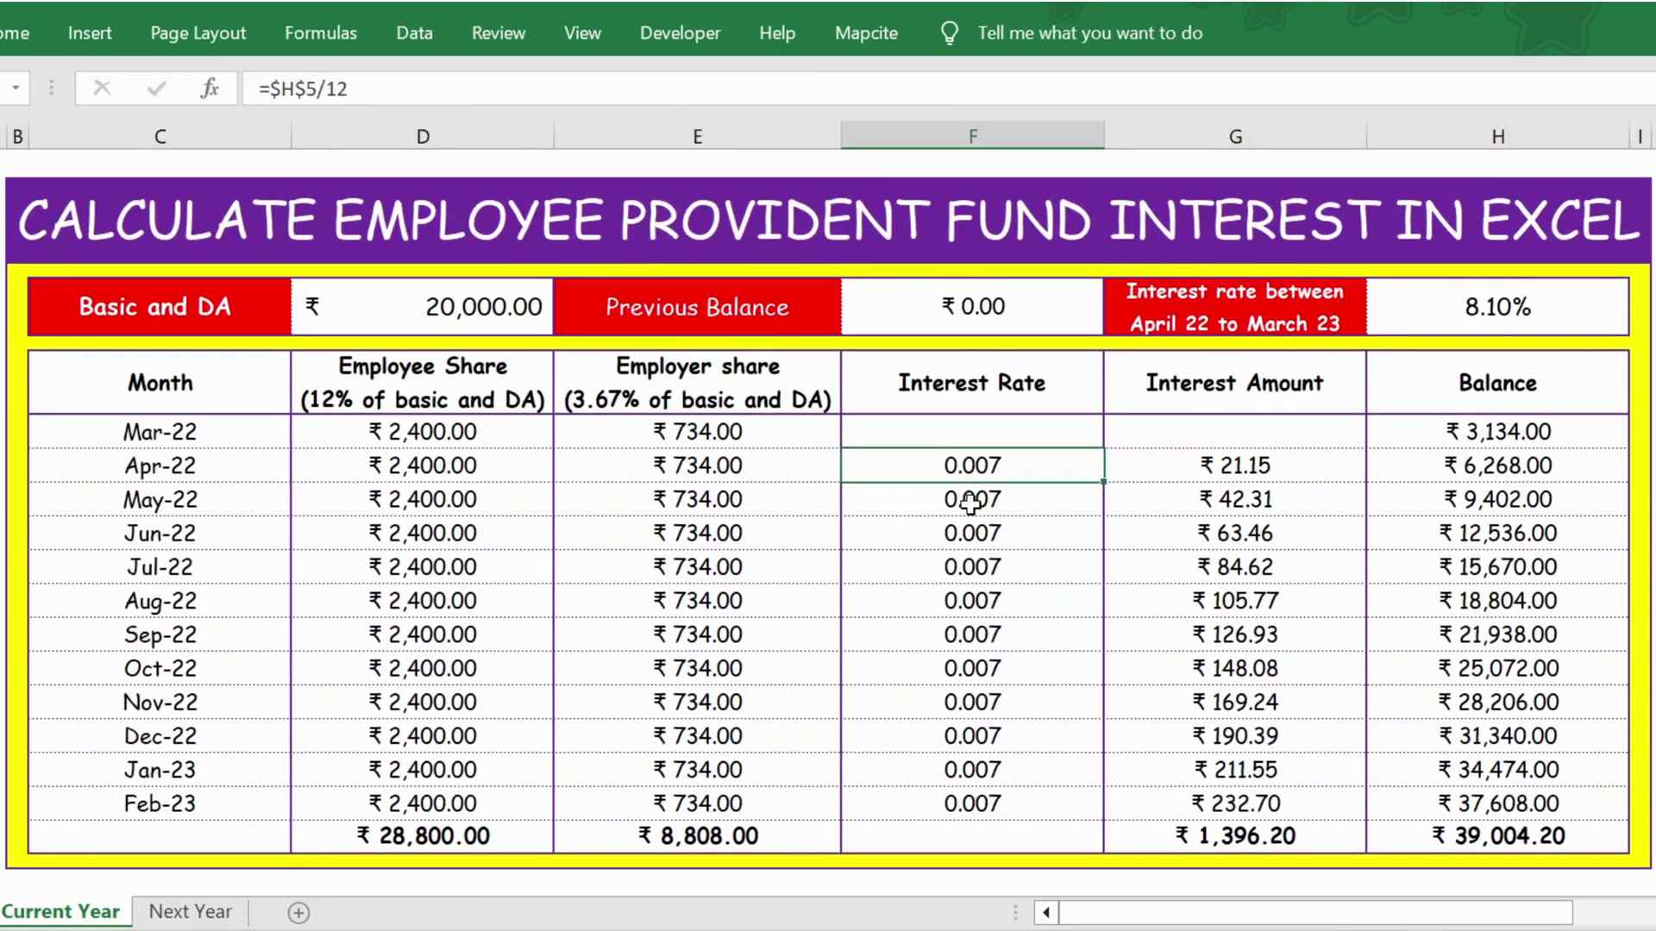
{"action": "key", "text": "ctrl+shift+Down"}
{"action": "key", "text": "Delete"}
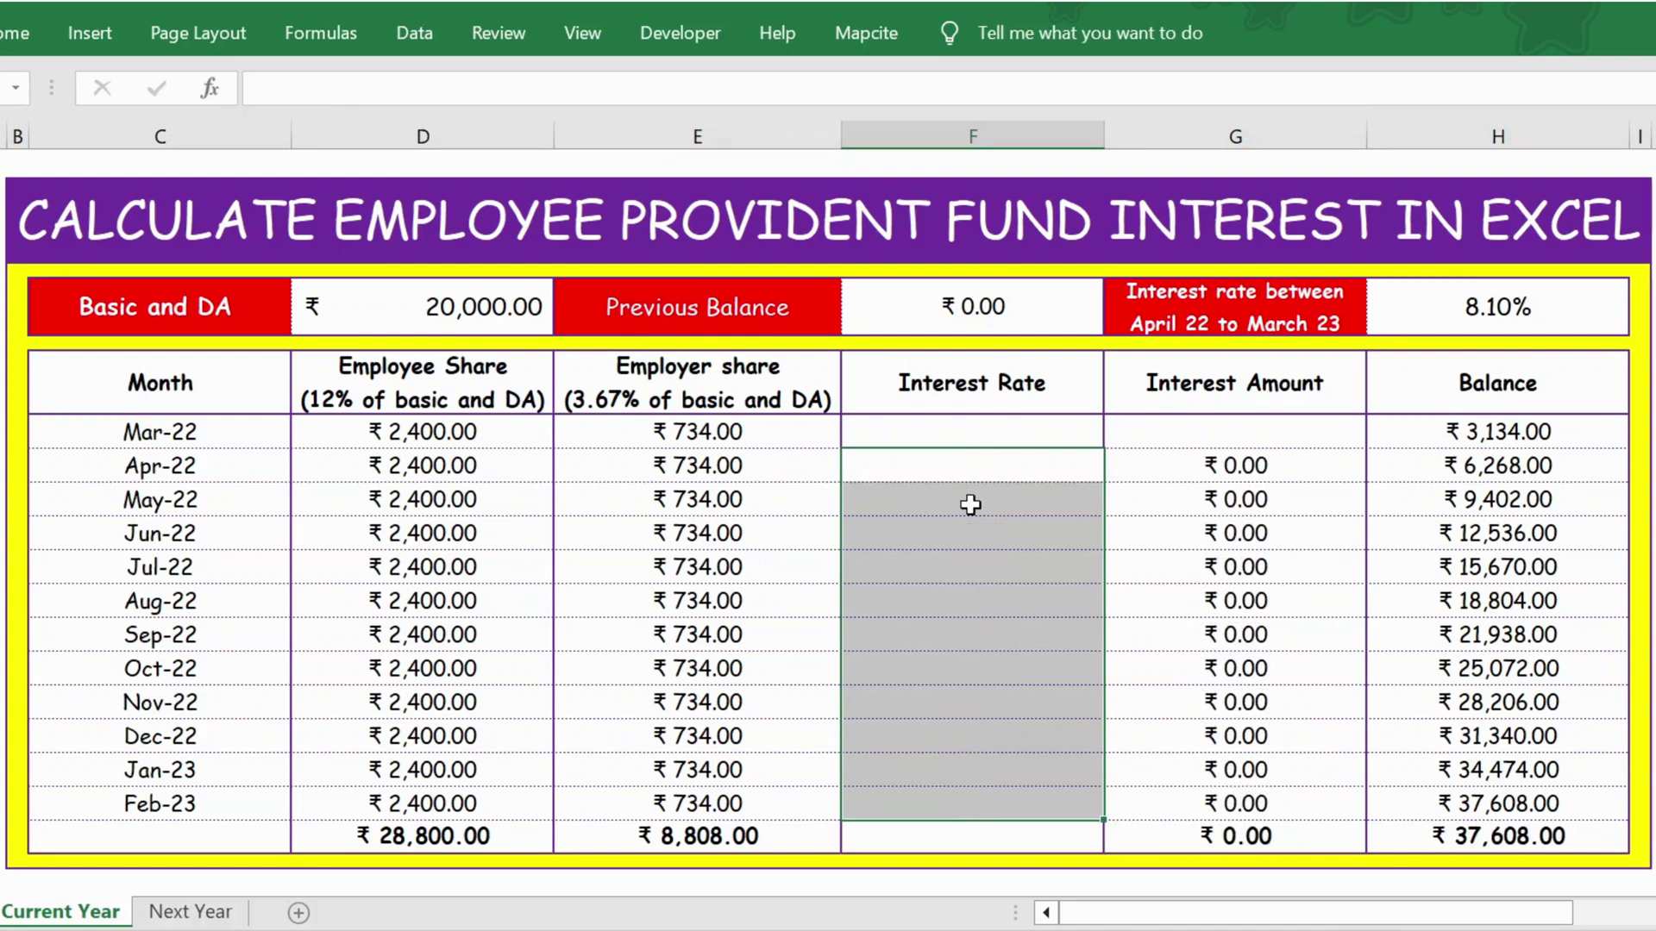
{"action": "key", "text": "Up"}
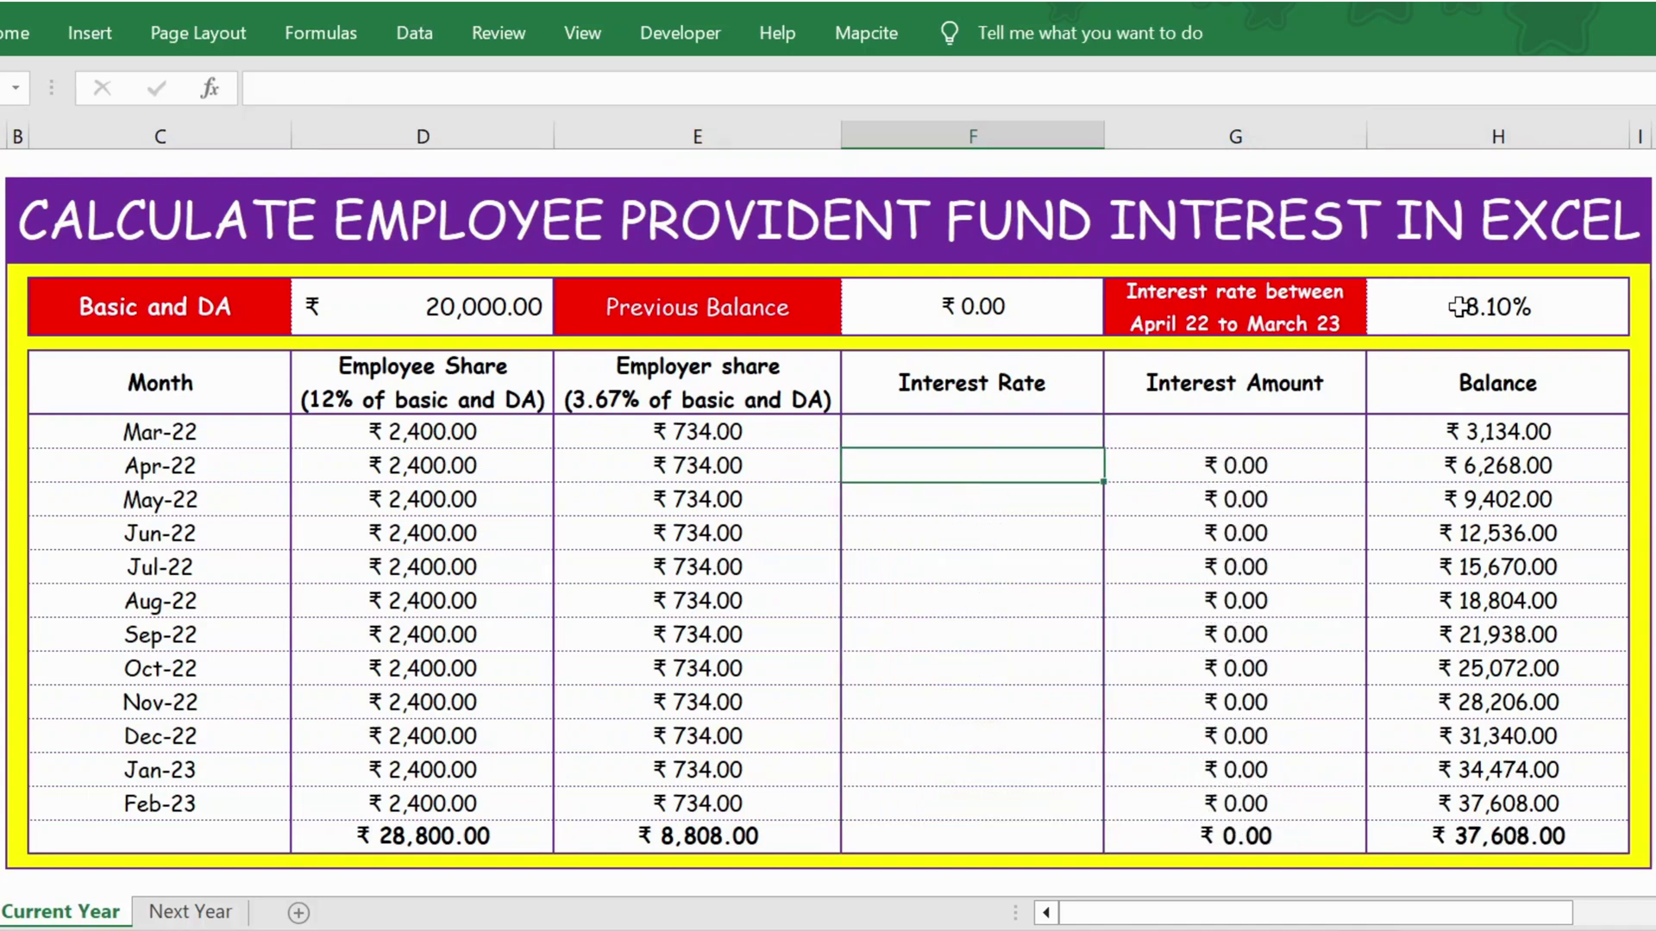
Enter the formula =$H$5/12 in the Interest Rate cell for Apr-22, with an absolute reference to the annual rate, and reselect the cell.
{"action": "left_click", "coordinate": [1457, 307]}
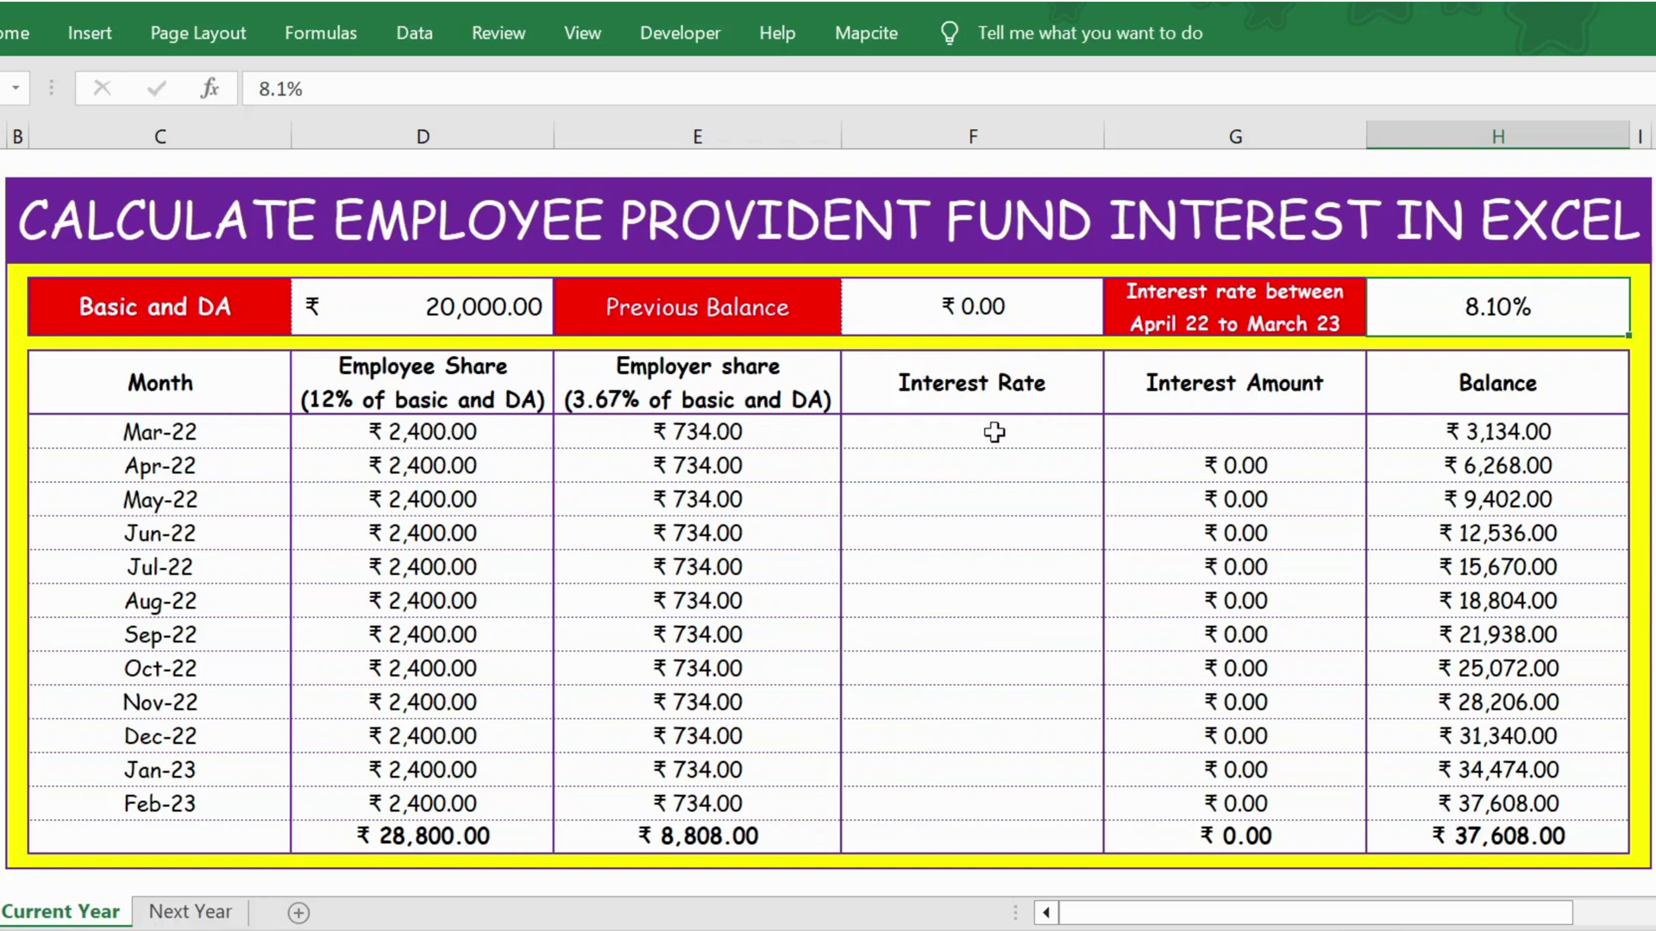
{"action": "left_click", "coordinate": [959, 477]}
{"action": "type", "text": "="}
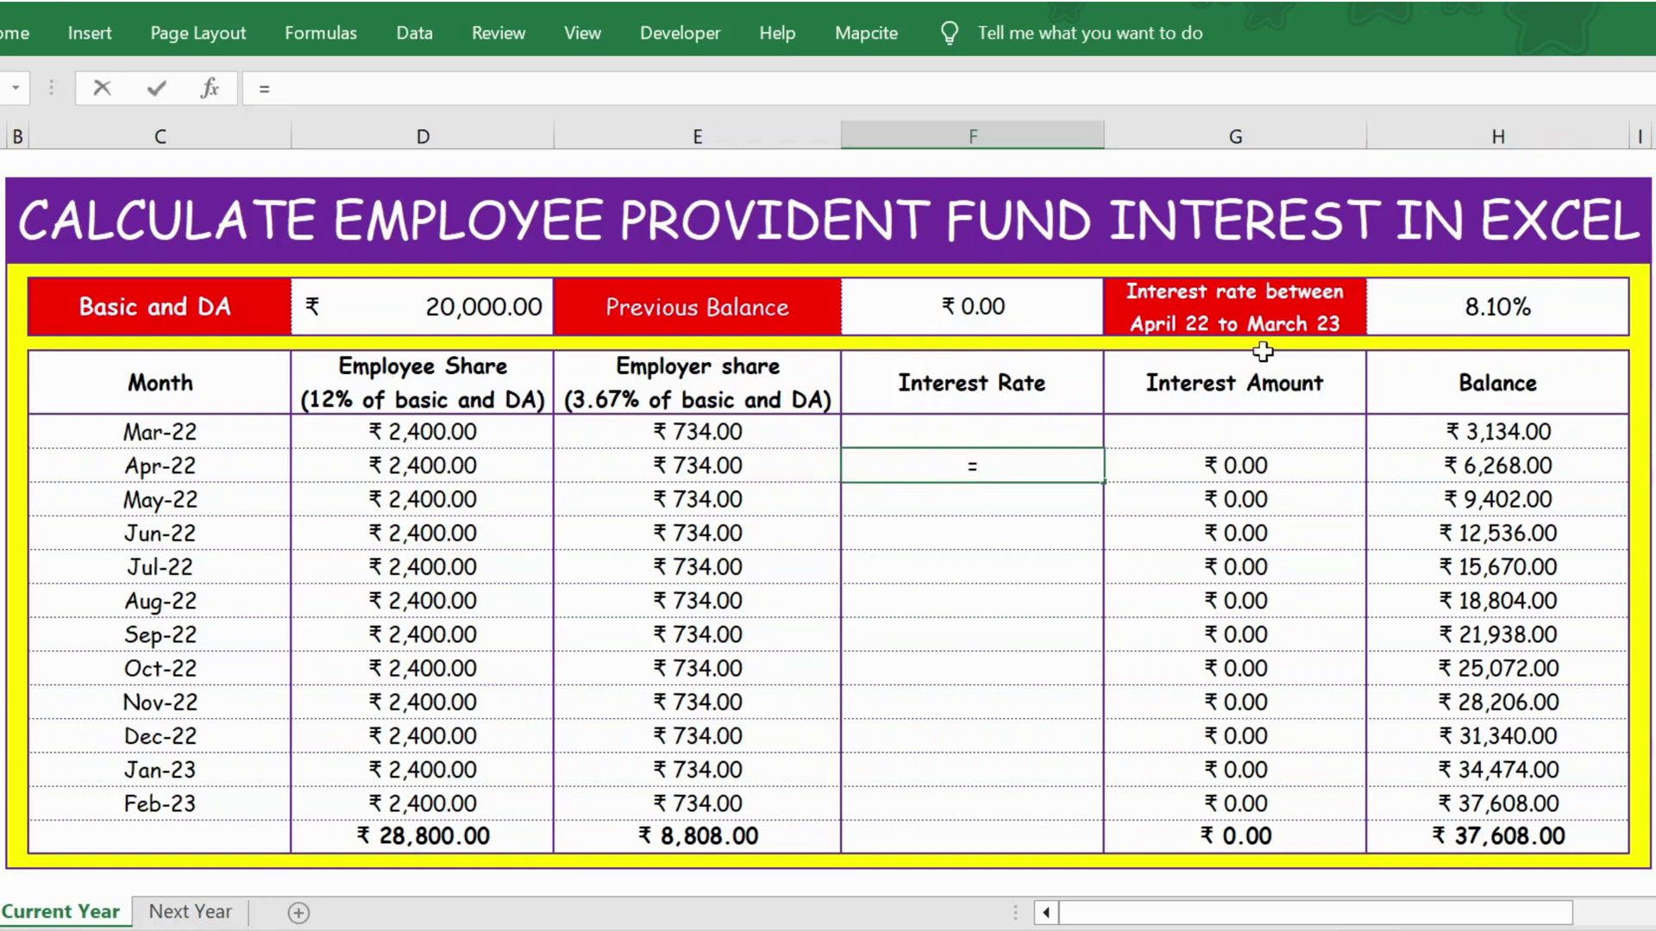
{"action": "left_click", "coordinate": [1491, 287]}
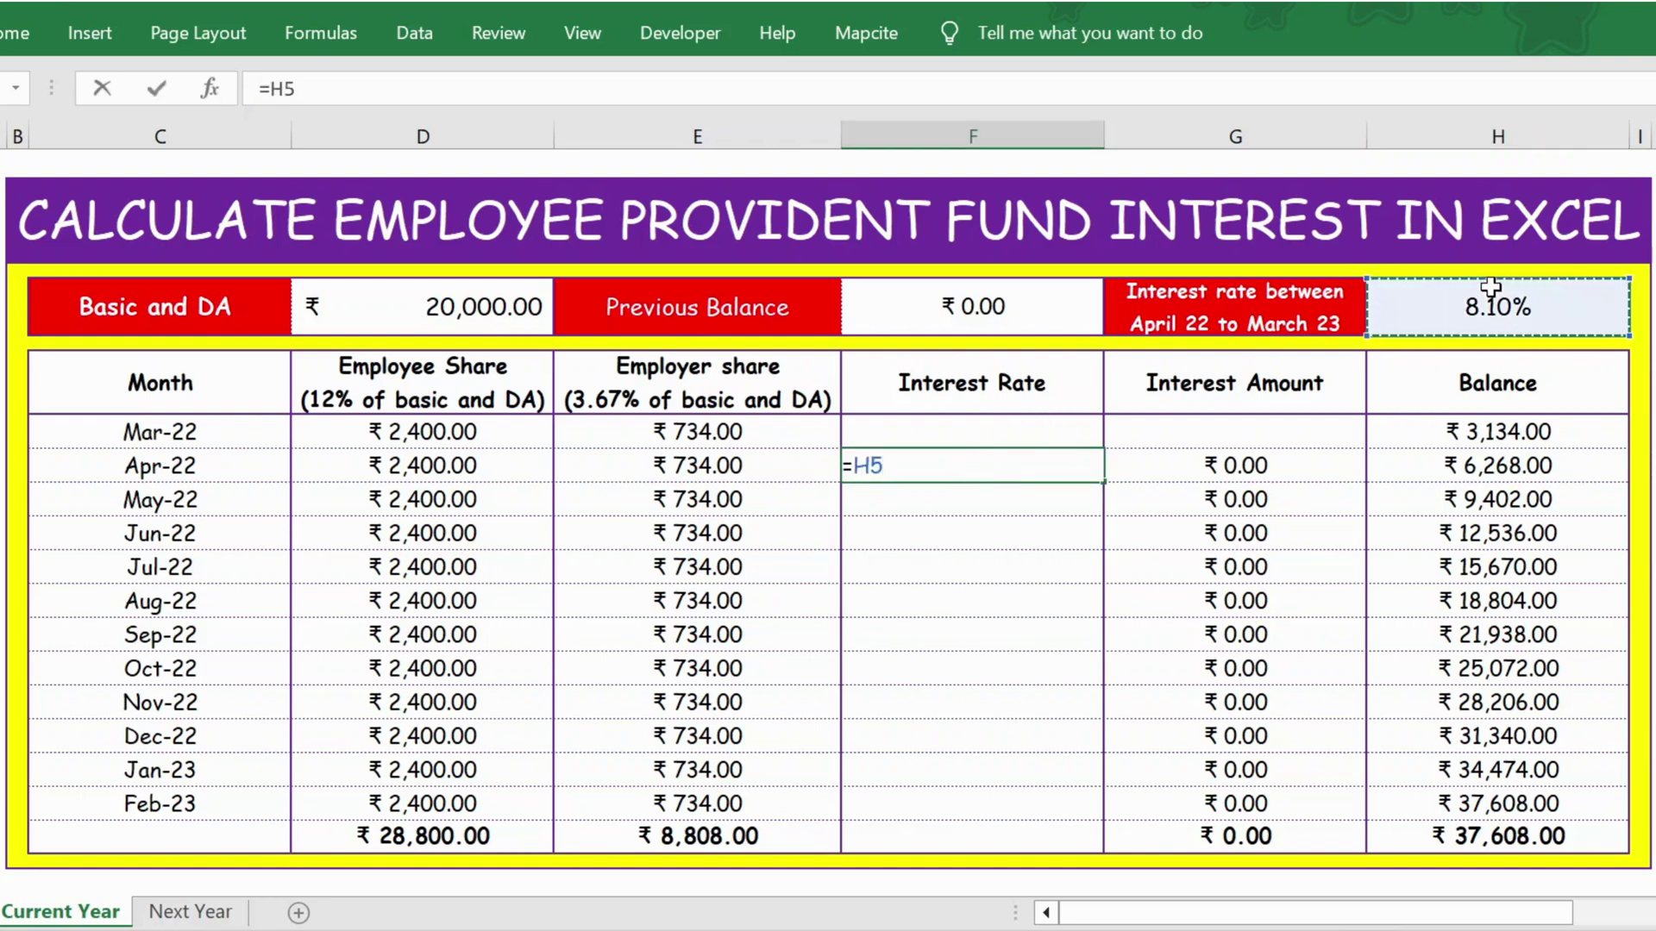
{"action": "key", "text": "F4"}
{"action": "type", "text": "/12"}
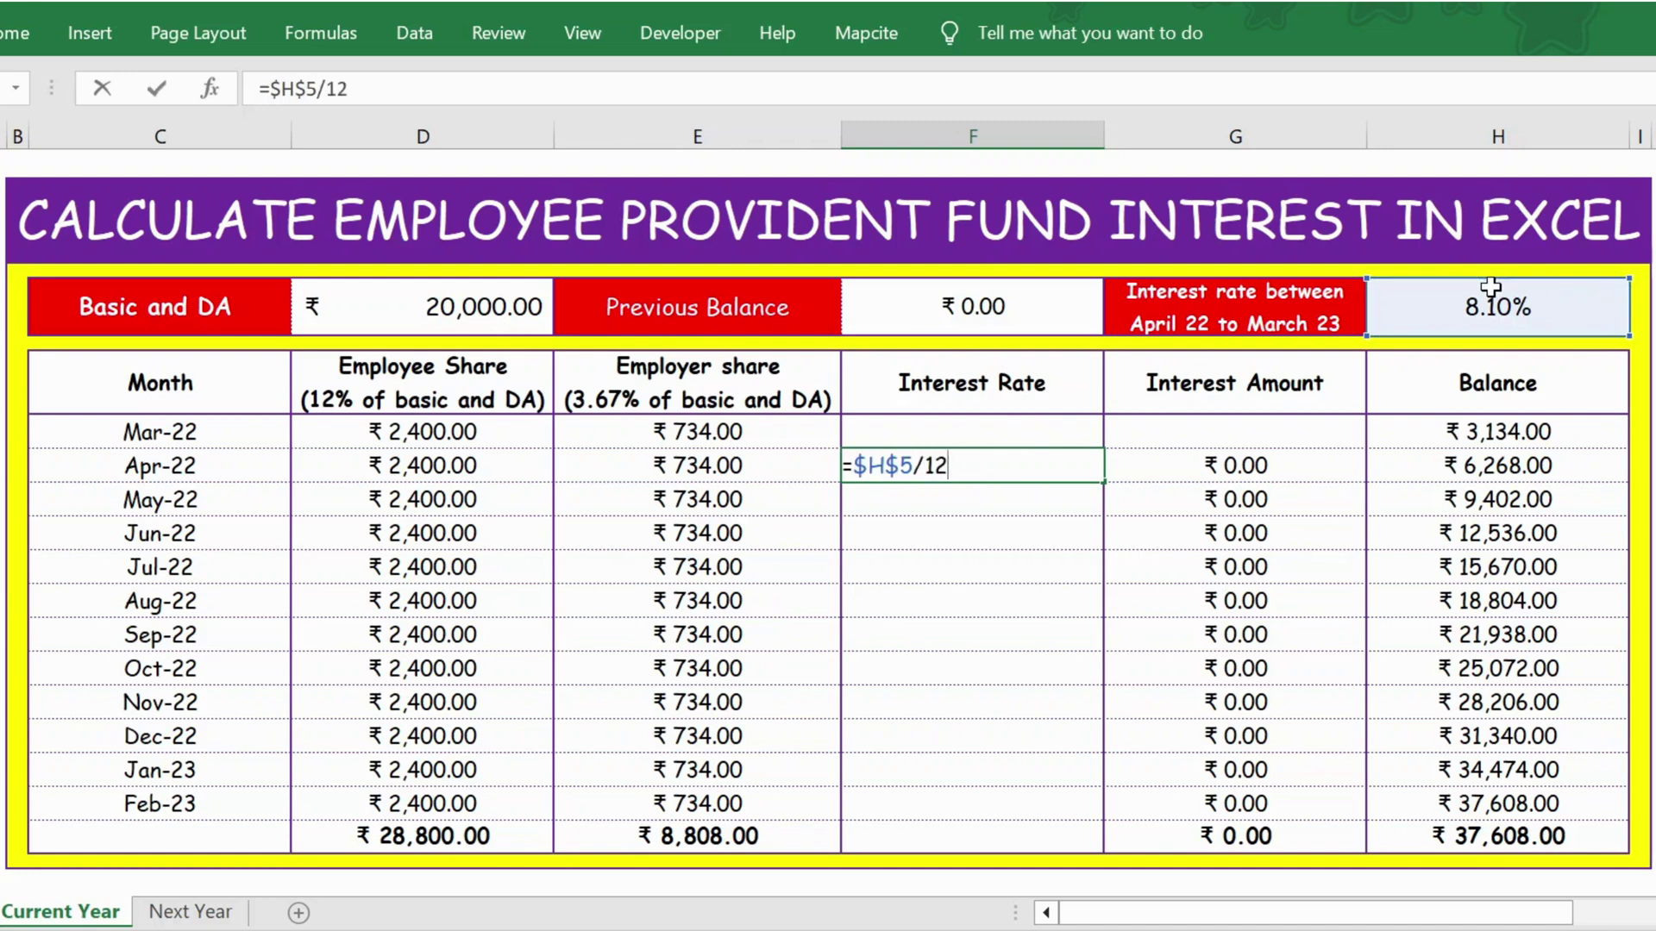
{"action": "key", "text": "Return"}
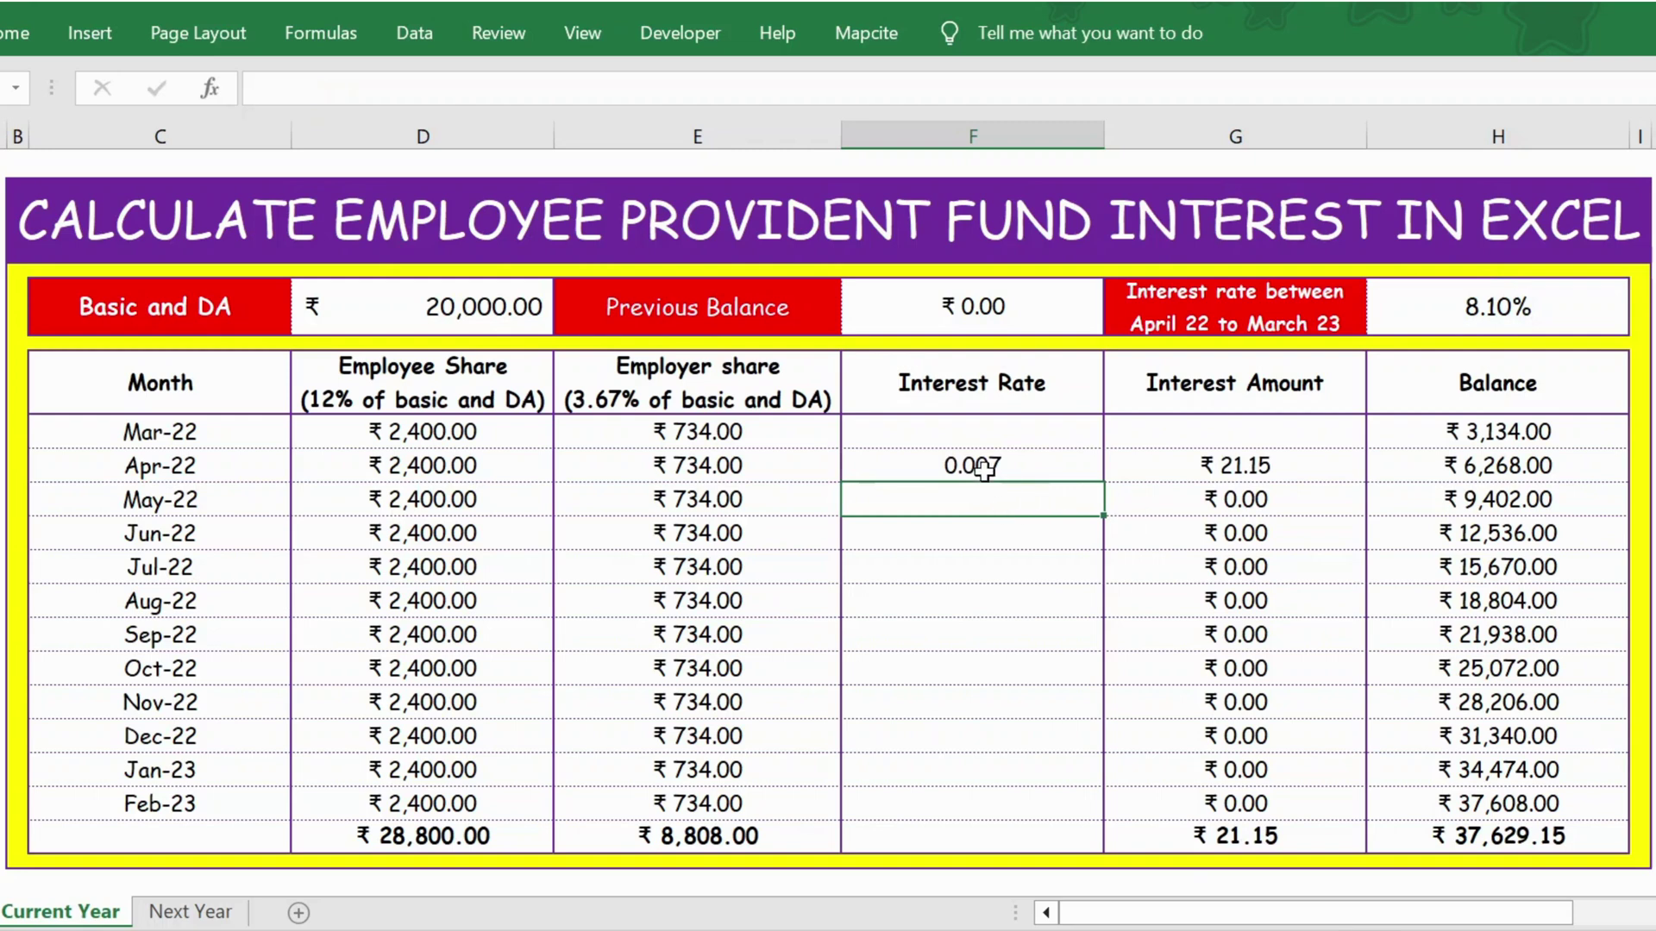
{"action": "left_click", "coordinate": [983, 468]}
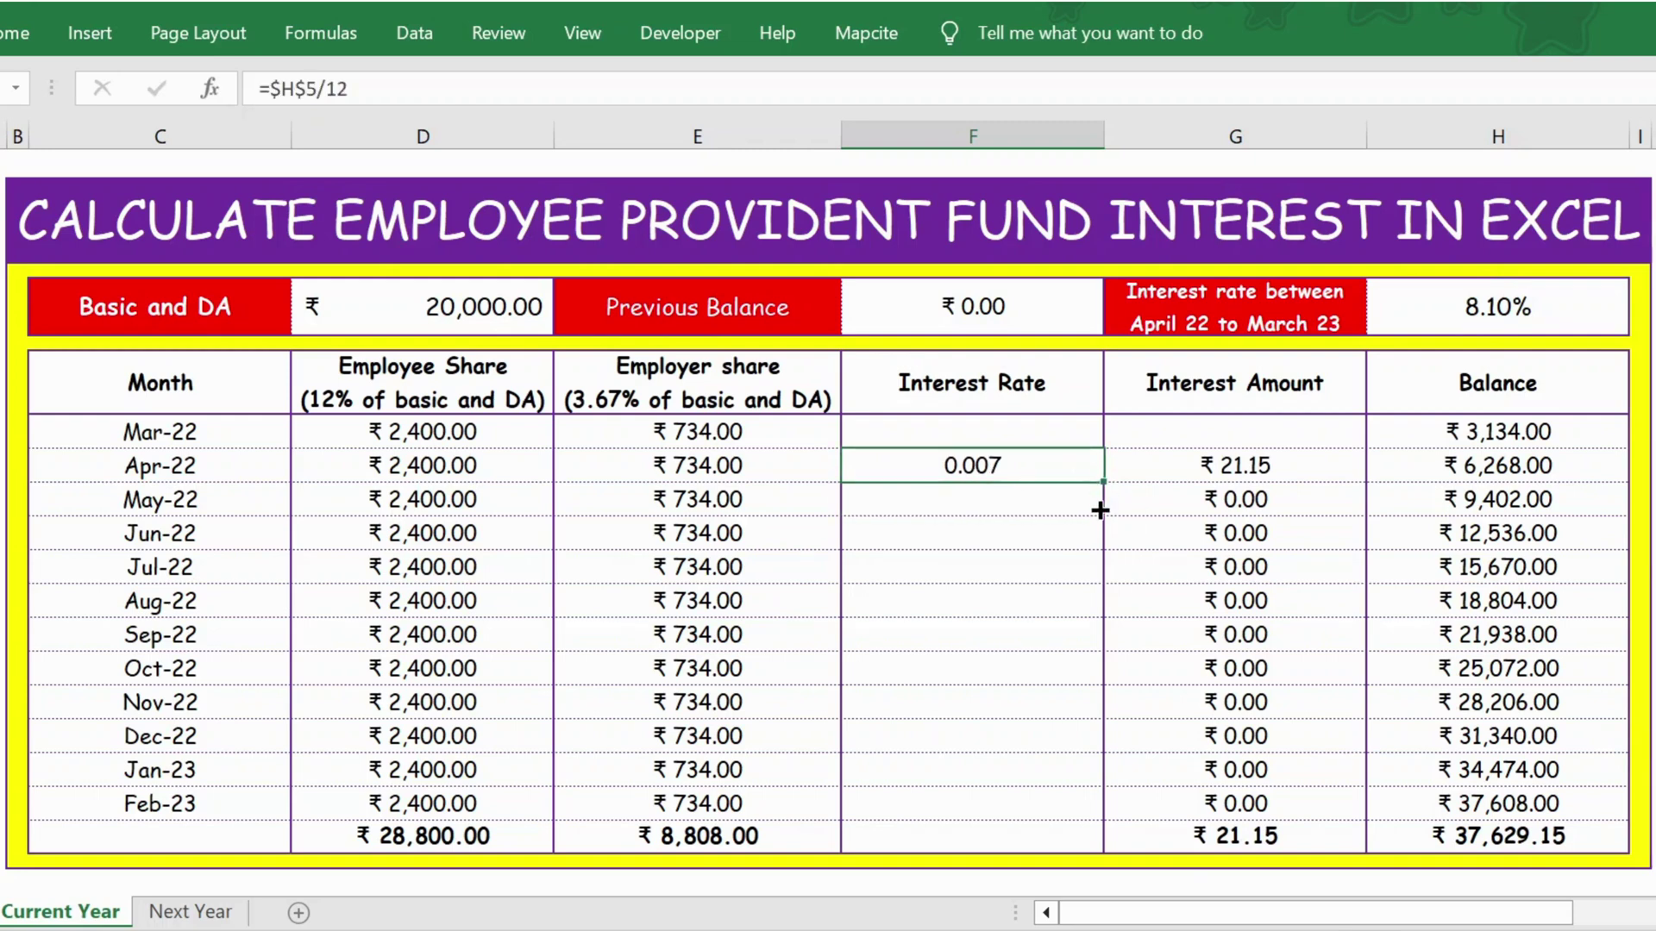
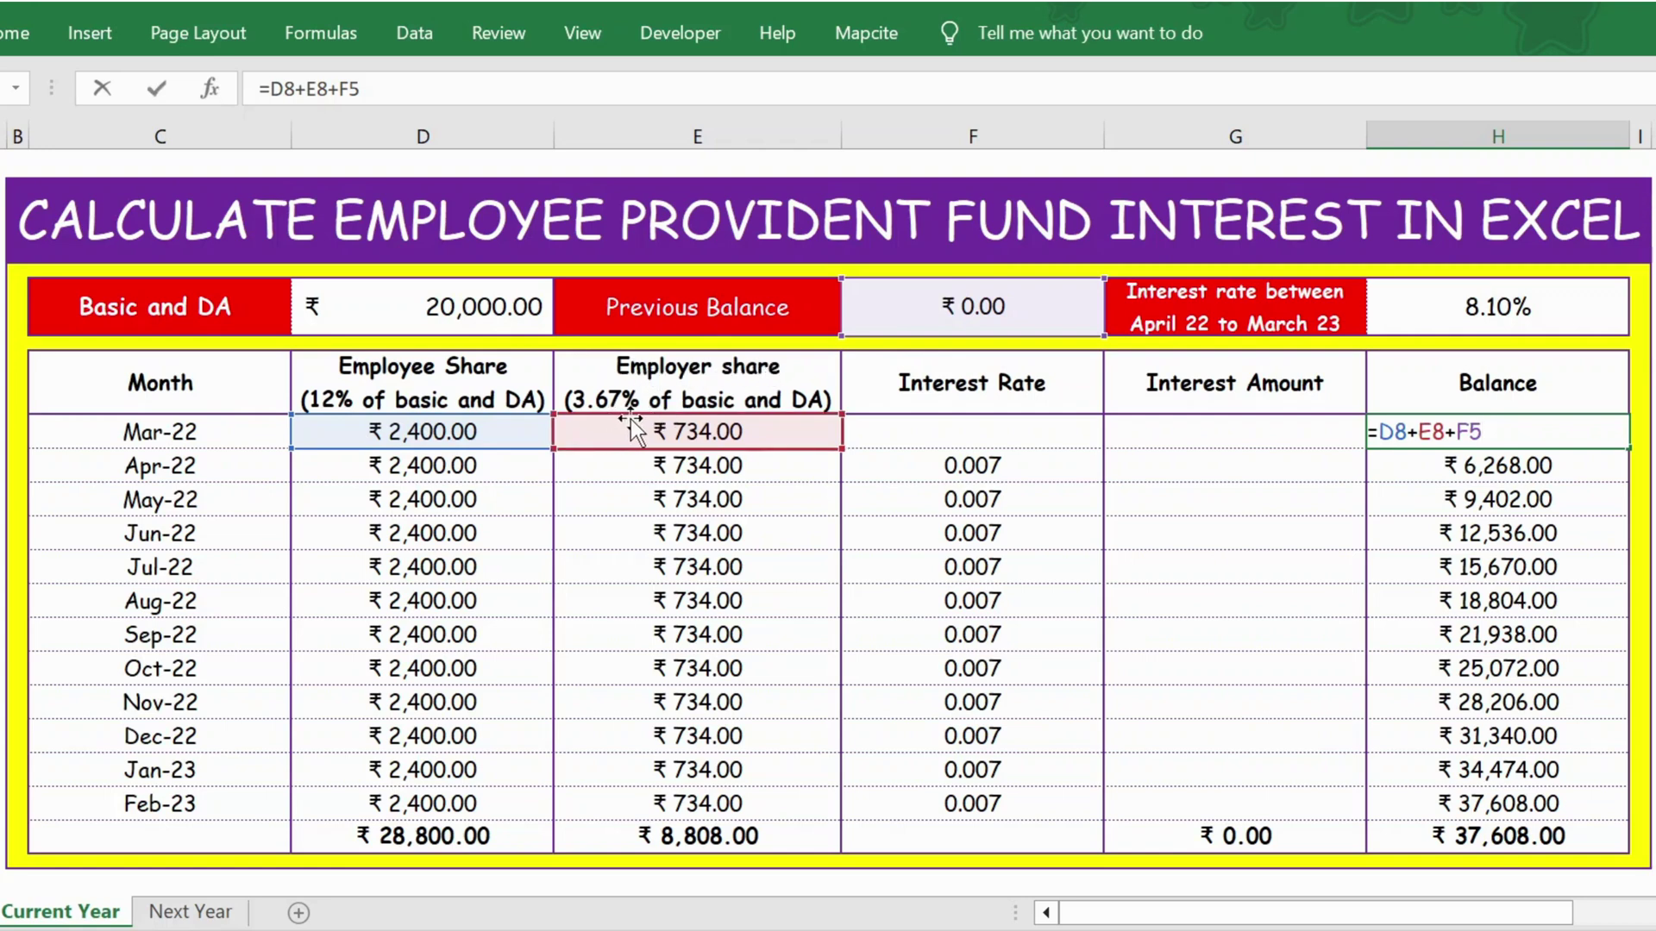
Review the Mar-22 Balance formula and the Apr-22 Interest Rate formula as the inputs for the interest amount.
{"action": "key", "text": "Return"}
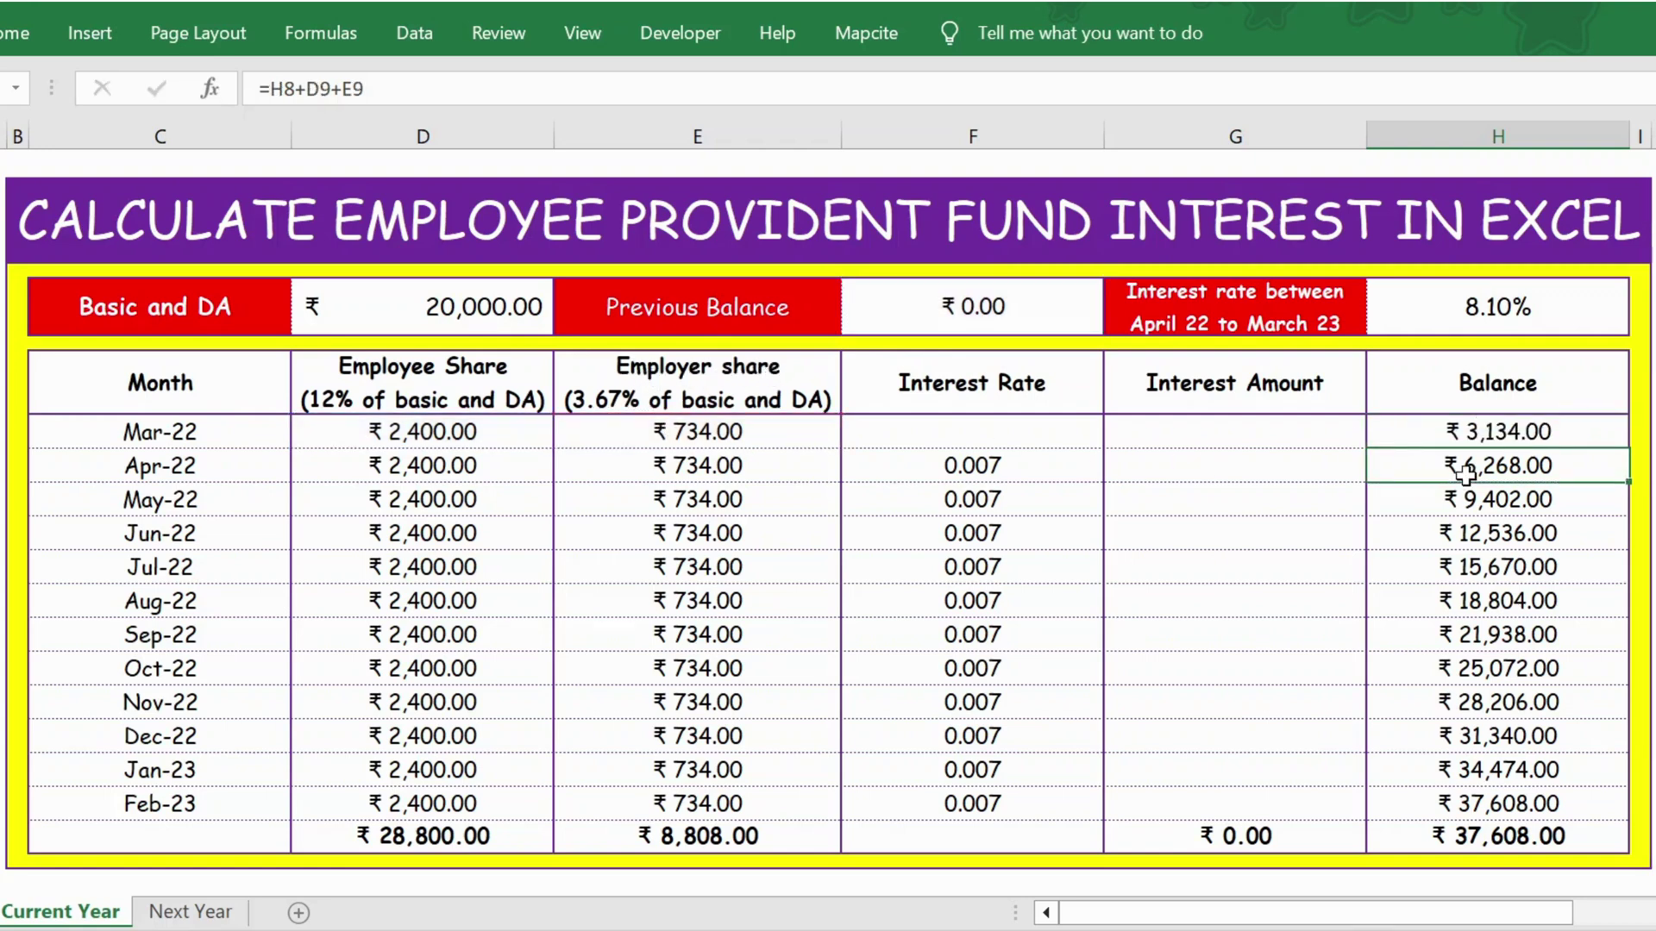
{"action": "key", "text": "Up"}
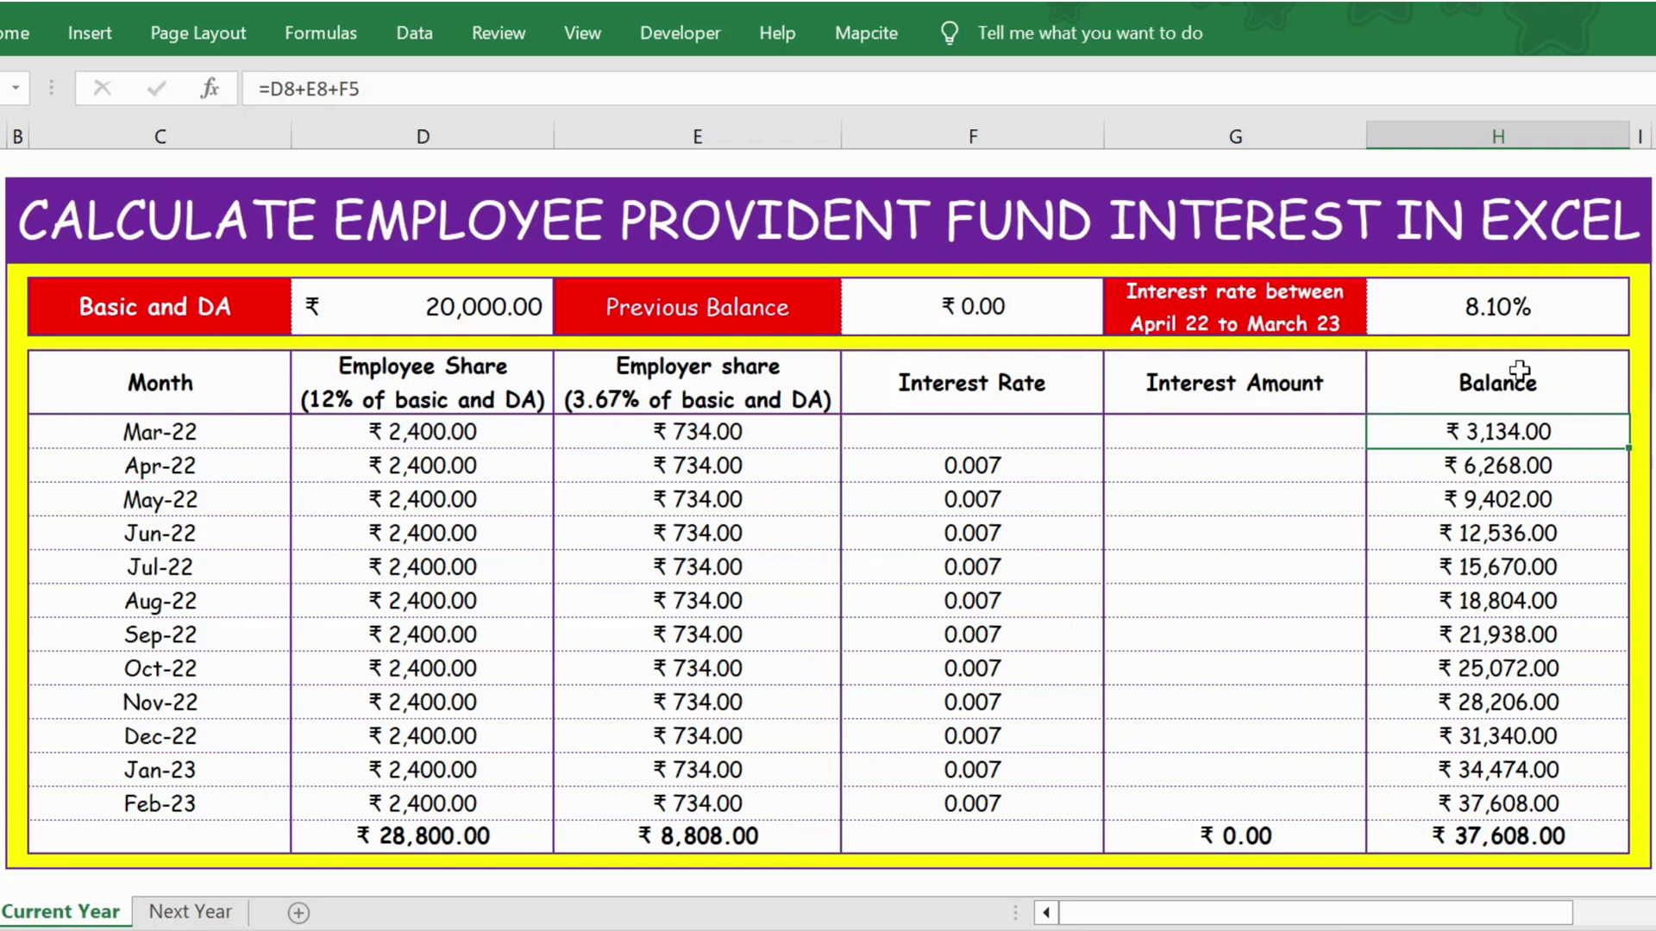
{"action": "left_click", "coordinate": [1006, 431]}
{"action": "left_click", "coordinate": [1007, 453]}
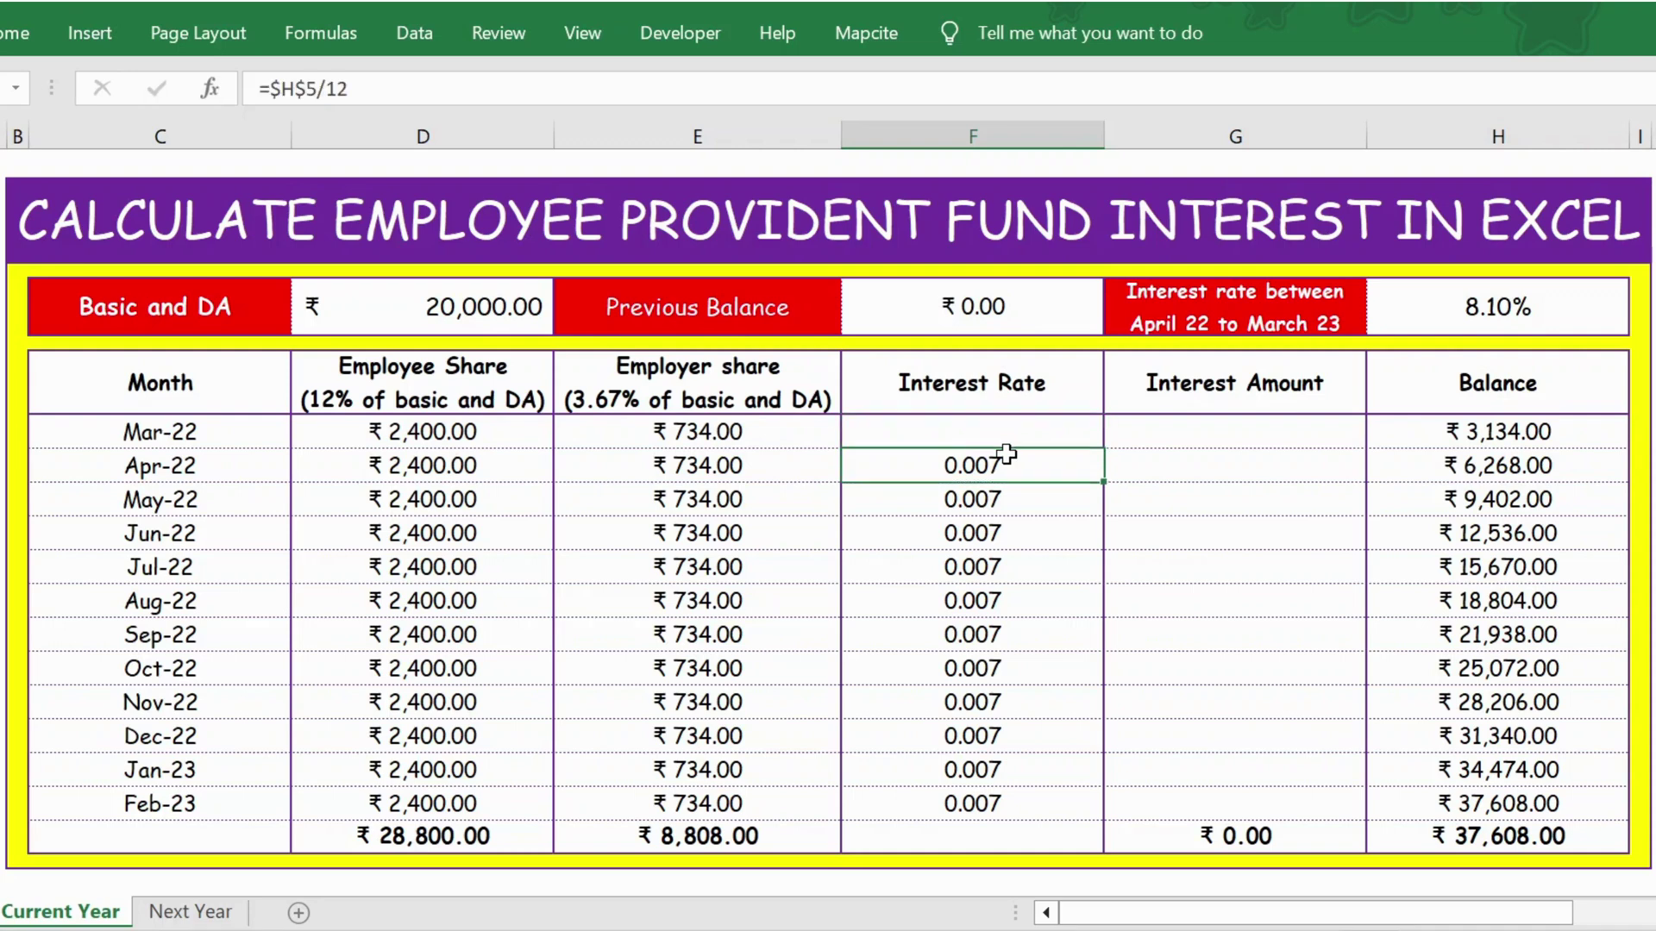
{"action": "left_click", "coordinate": [1449, 428]}
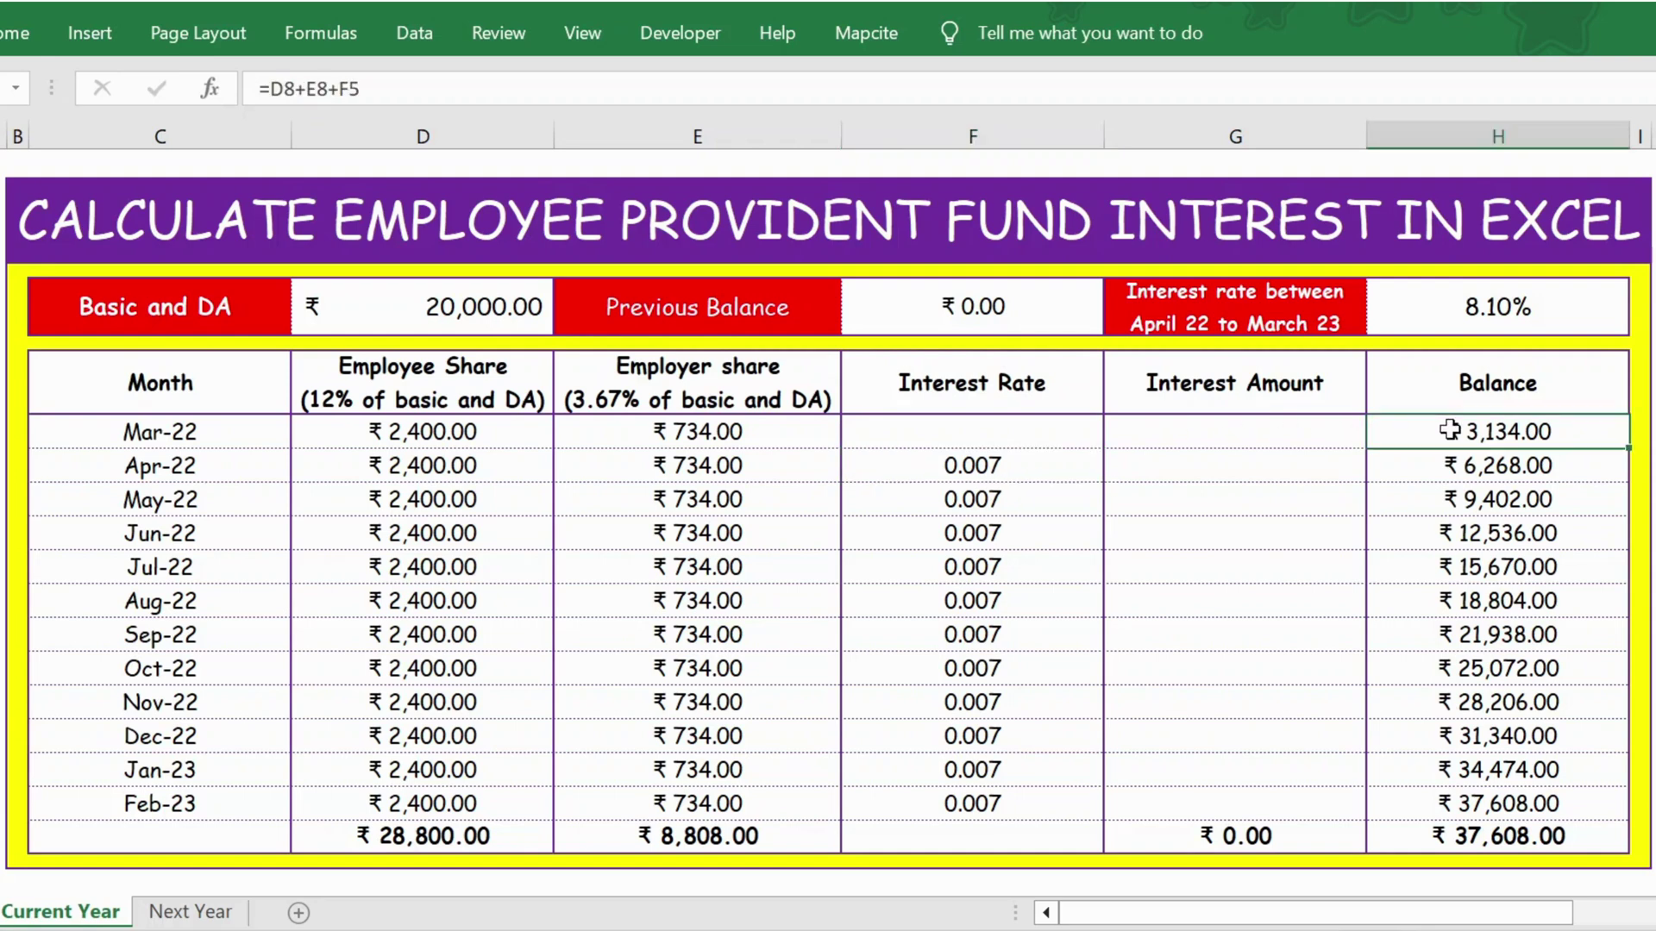
Enter the formula =H8*F9 in the Interest Amount cell for Apr-22, multiplying the Mar-22 balance by the Apr-22 interest rate.
{"action": "left_click", "coordinate": [925, 469]}
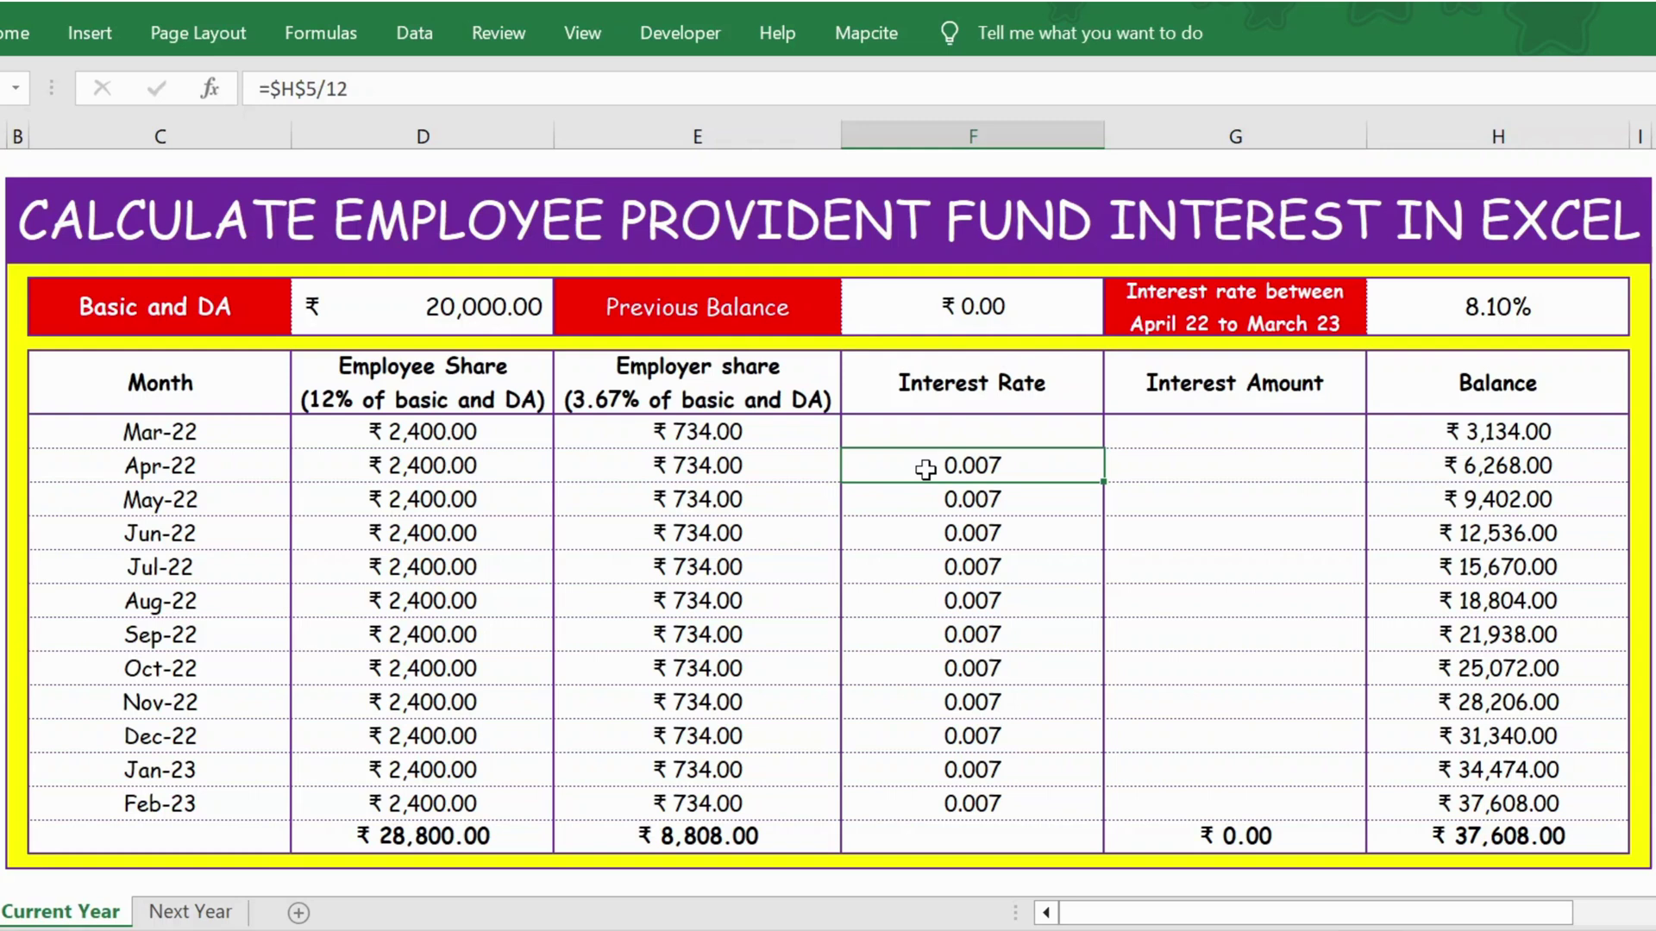
{"action": "left_click", "coordinate": [1204, 463]}
{"action": "type", "text": "="}
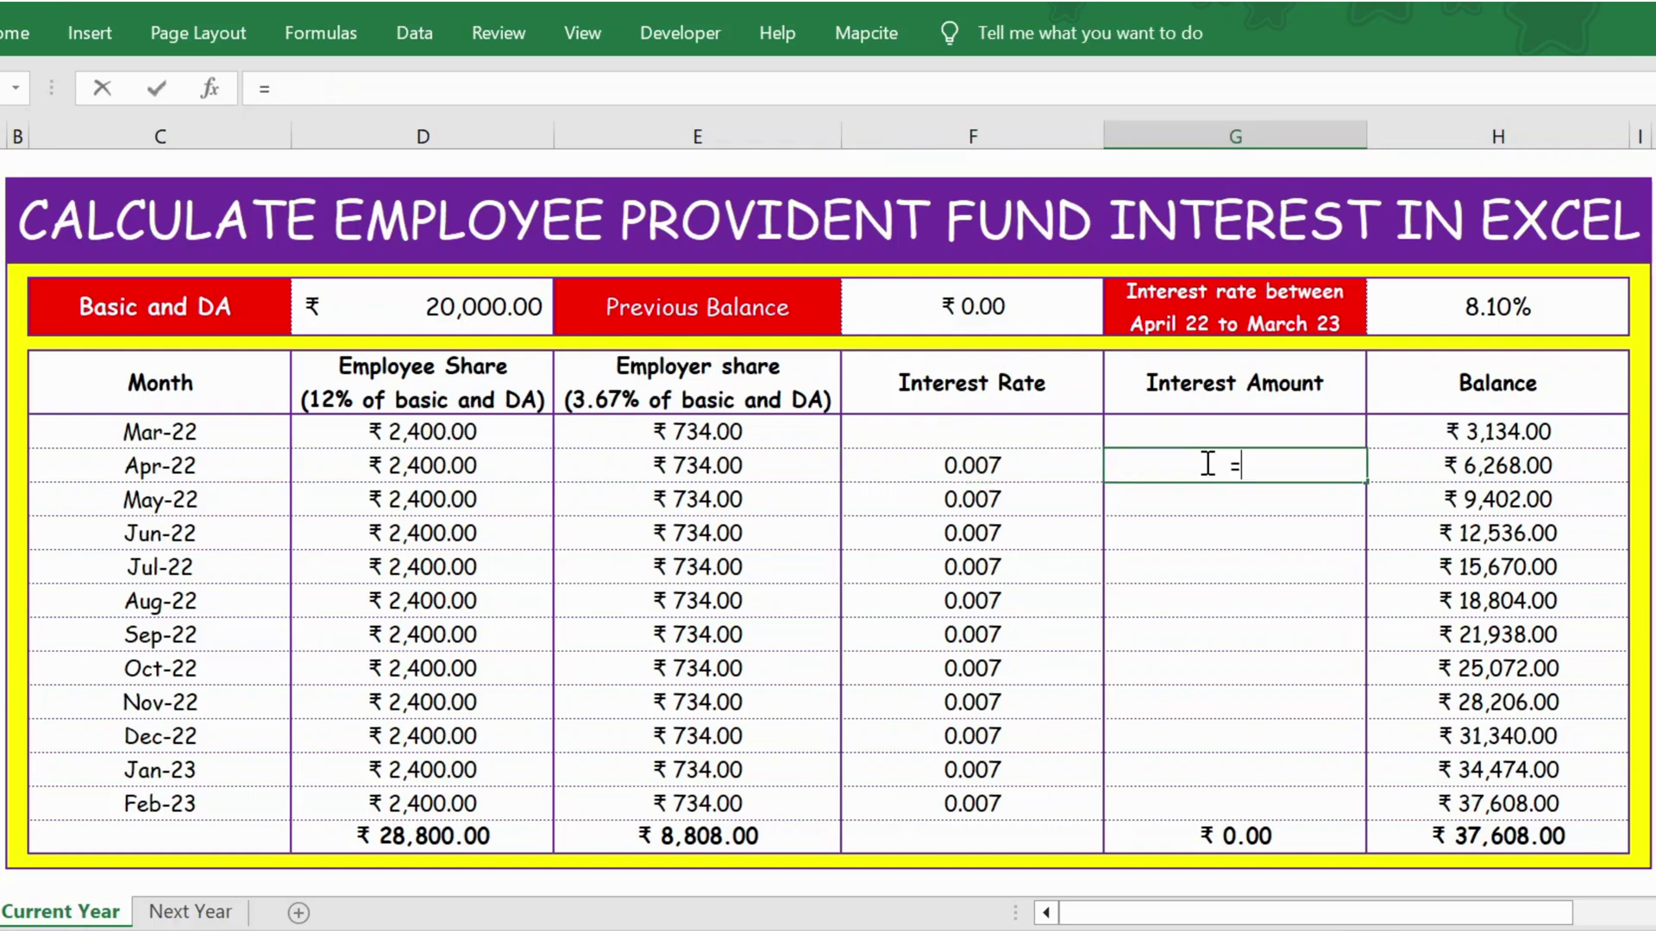
{"action": "left_click", "coordinate": [1463, 432]}
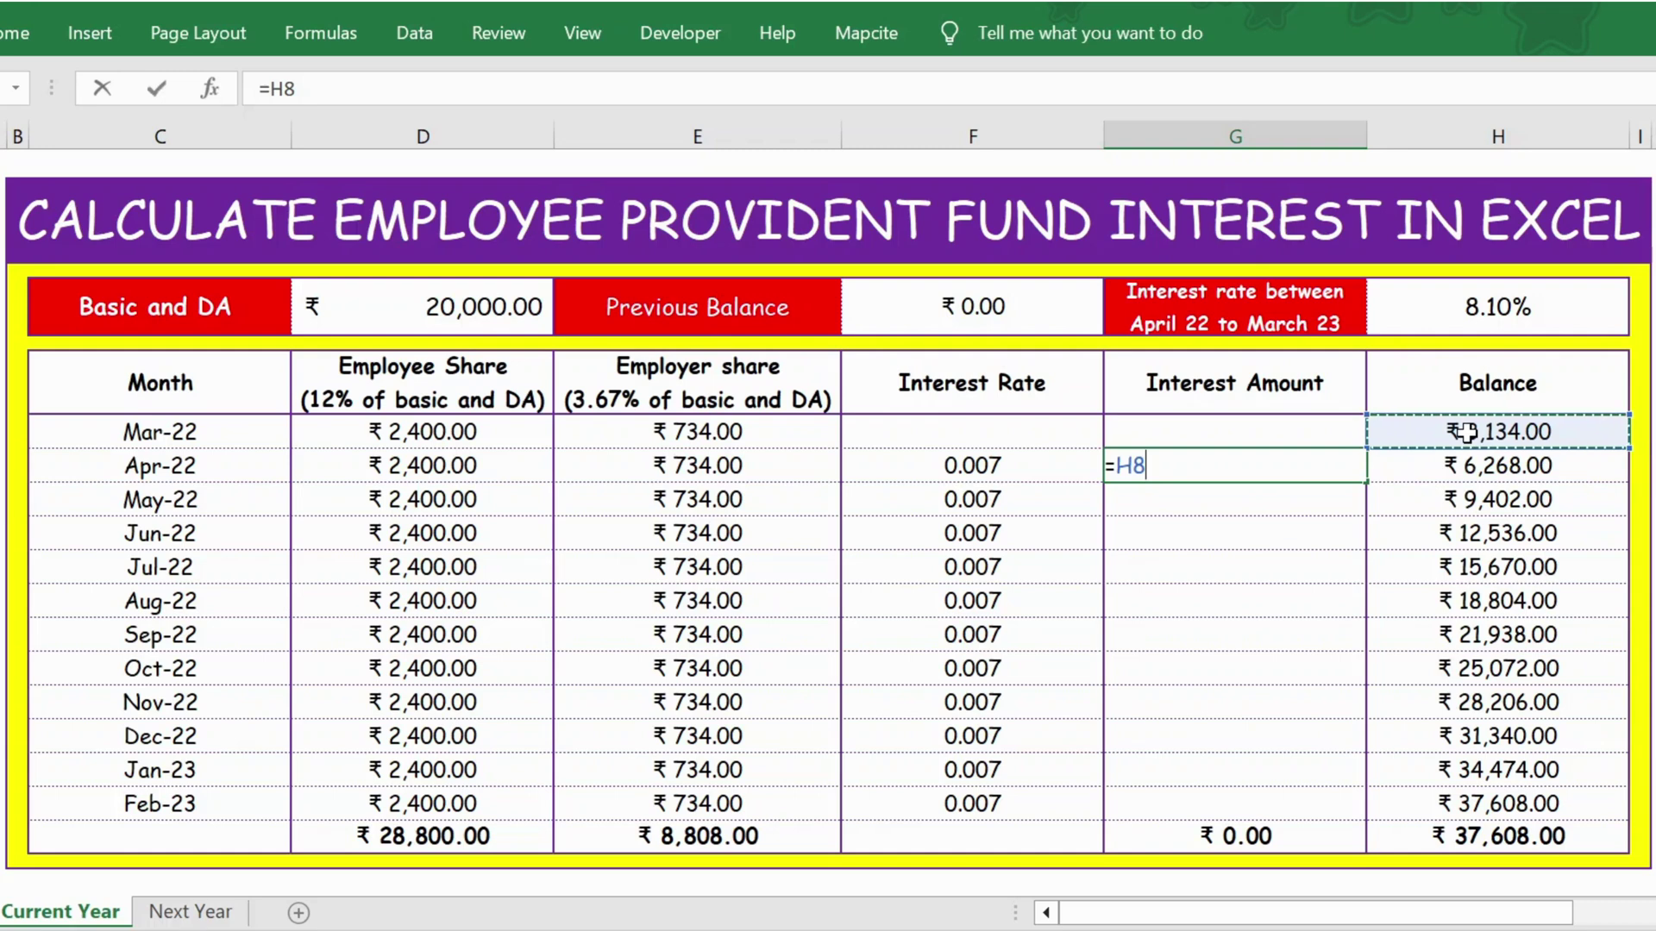
{"action": "type", "text": "*"}
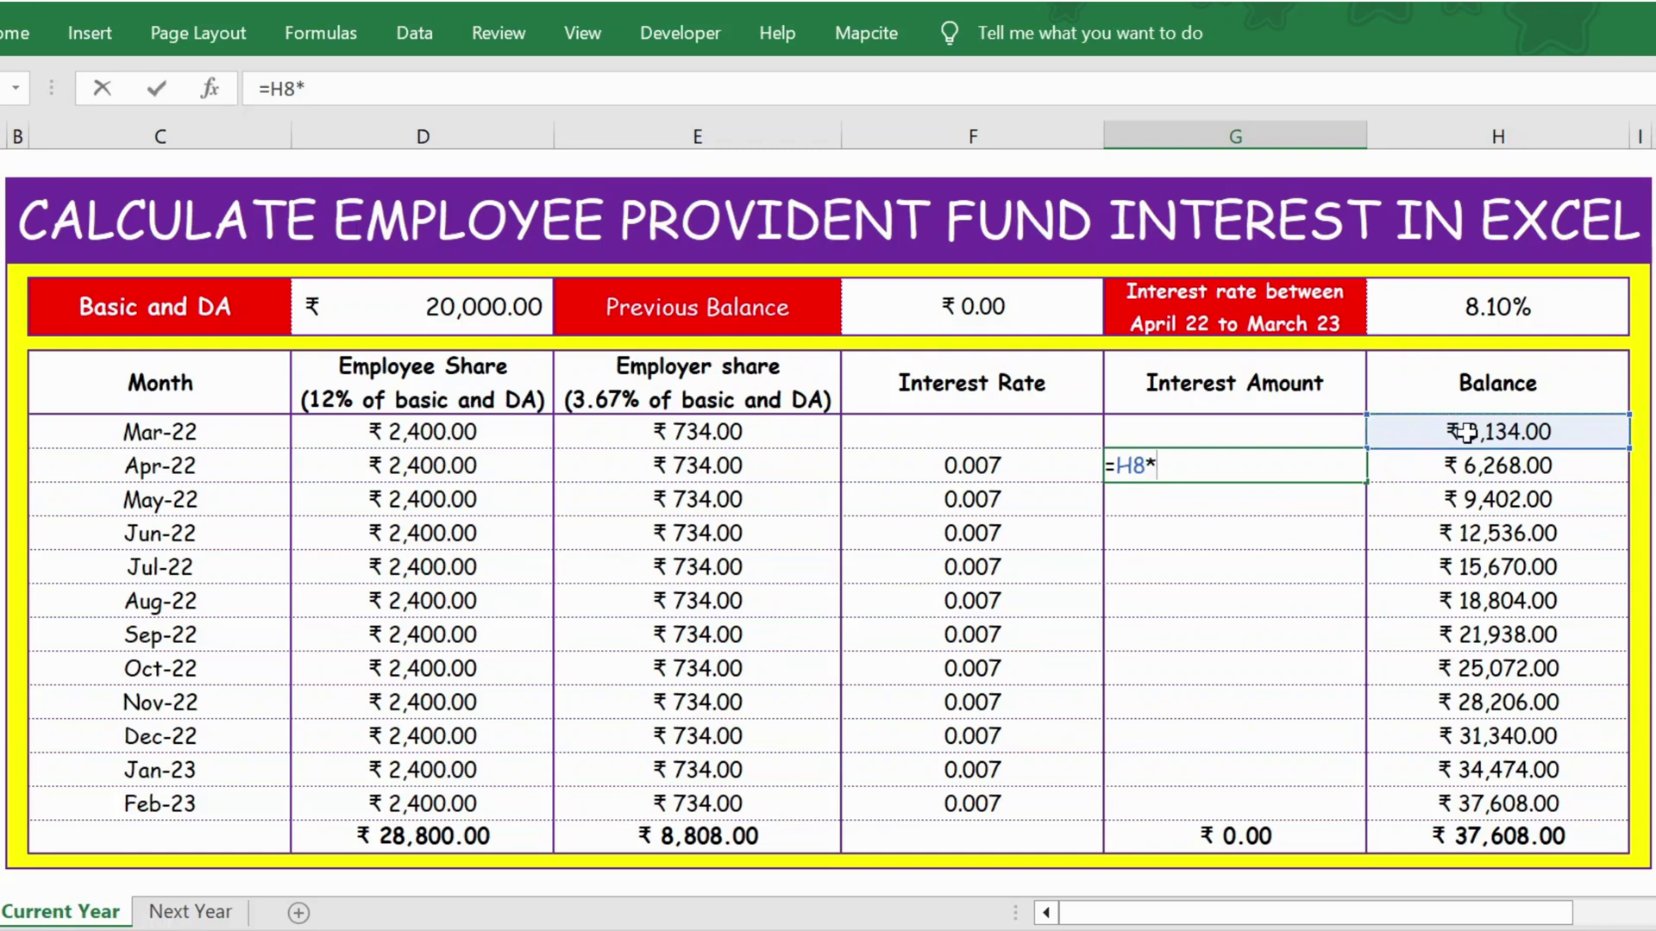
{"action": "left_click", "coordinate": [1013, 457]}
{"action": "key", "text": "Return"}
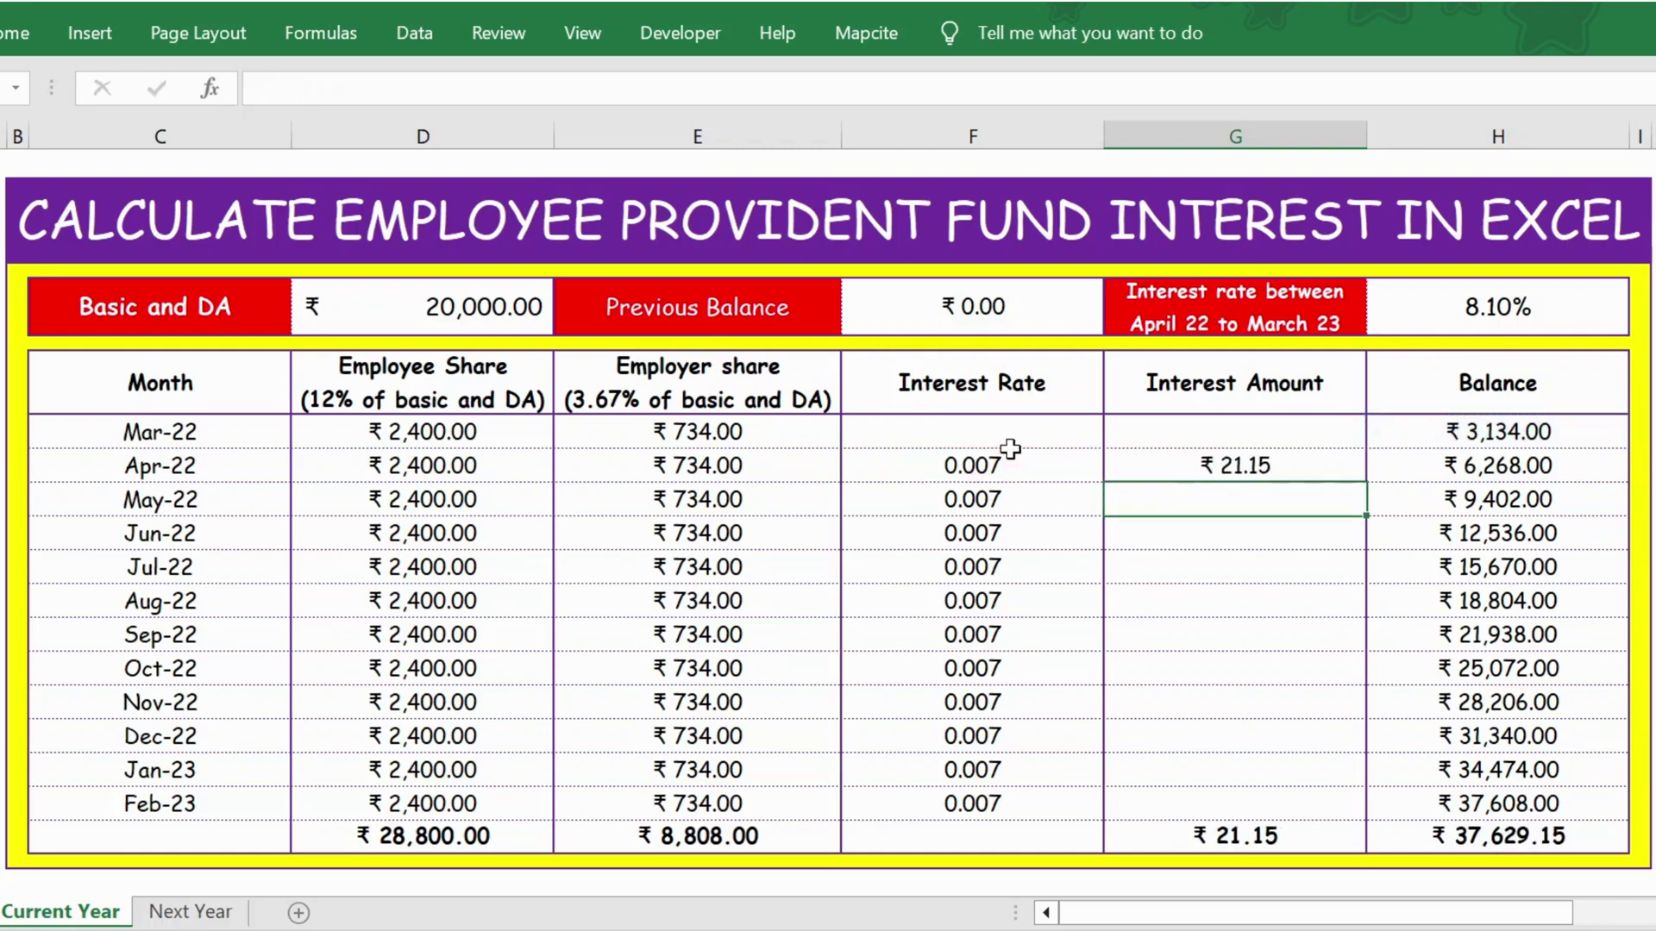
Fill the Apr-22 Interest Amount formula down through Feb-23 and reselect the Apr-22 cell.
{"action": "left_click", "coordinate": [1297, 466]}
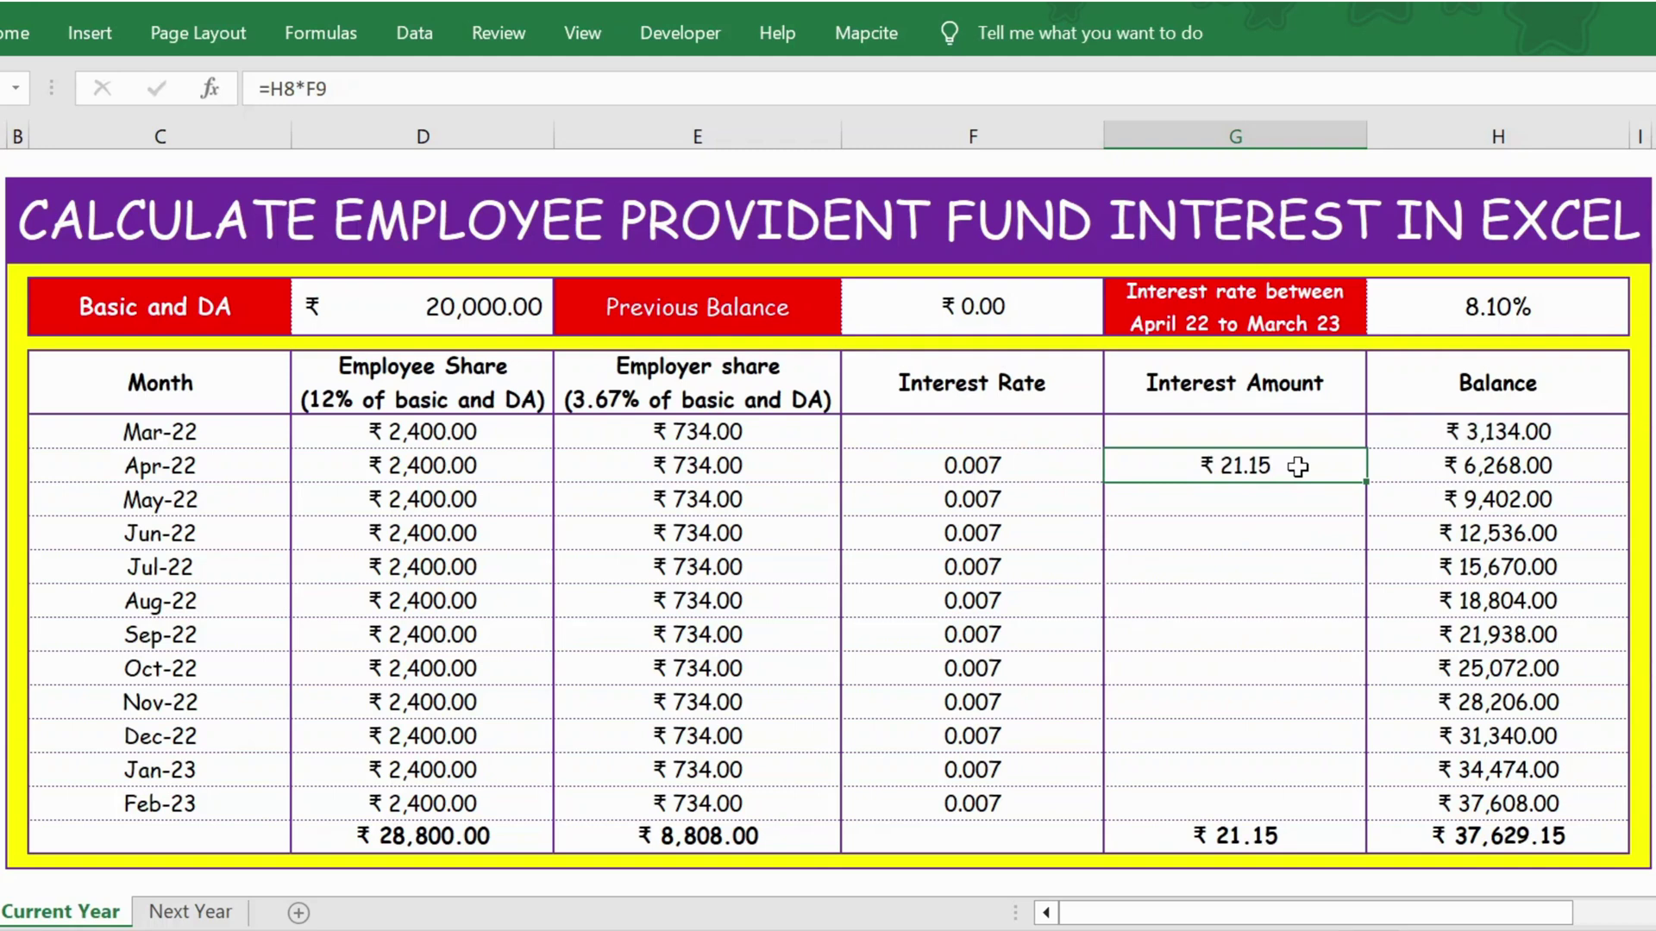
{"action": "double_click", "coordinate": [1366, 481]}
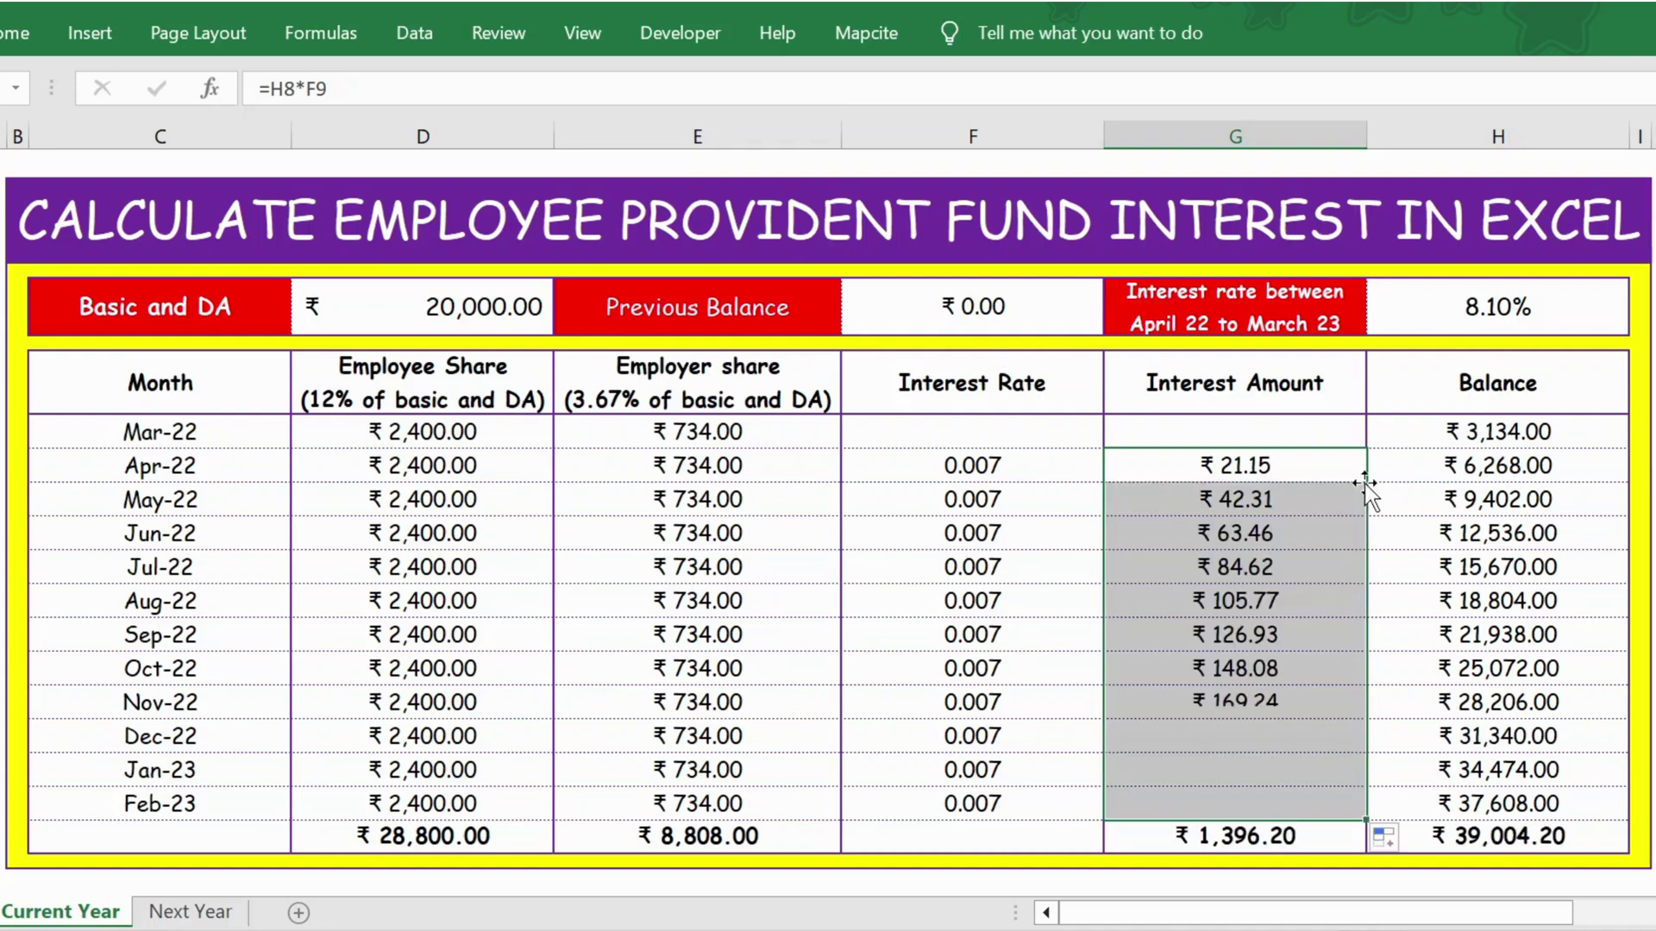
{"action": "left_click", "coordinate": [1242, 475]}
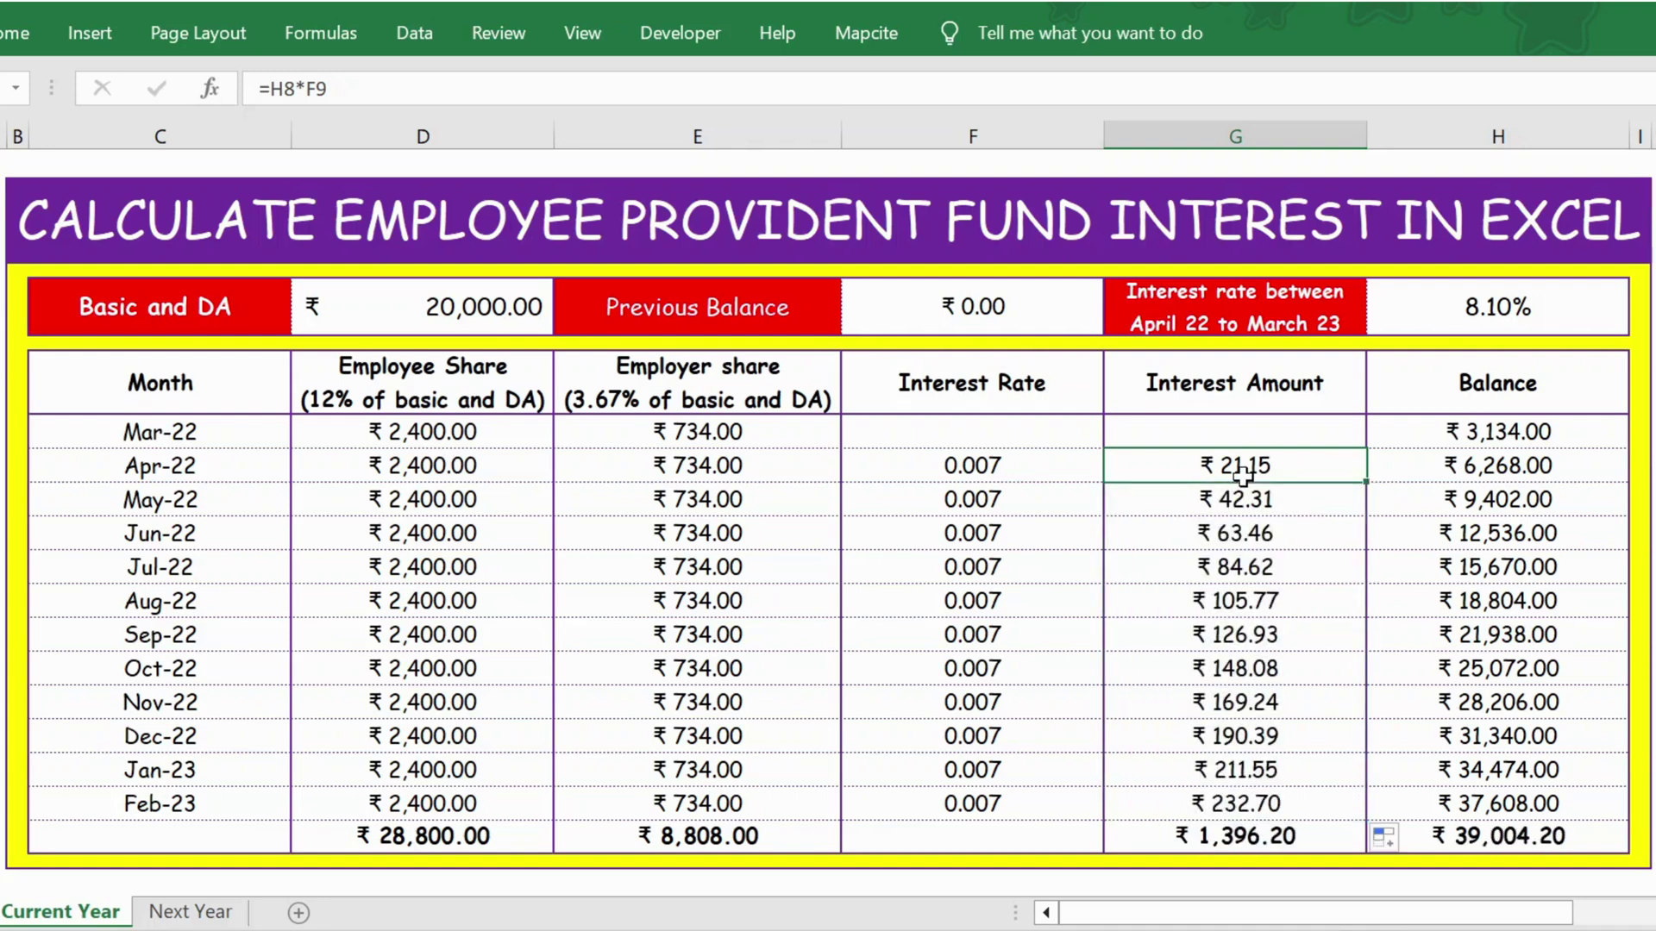
Review the Interest Amount total and the Balance formulas for Apr-22 and Oct-22 without changing them.
{"action": "key", "text": "ctrl+Down"}
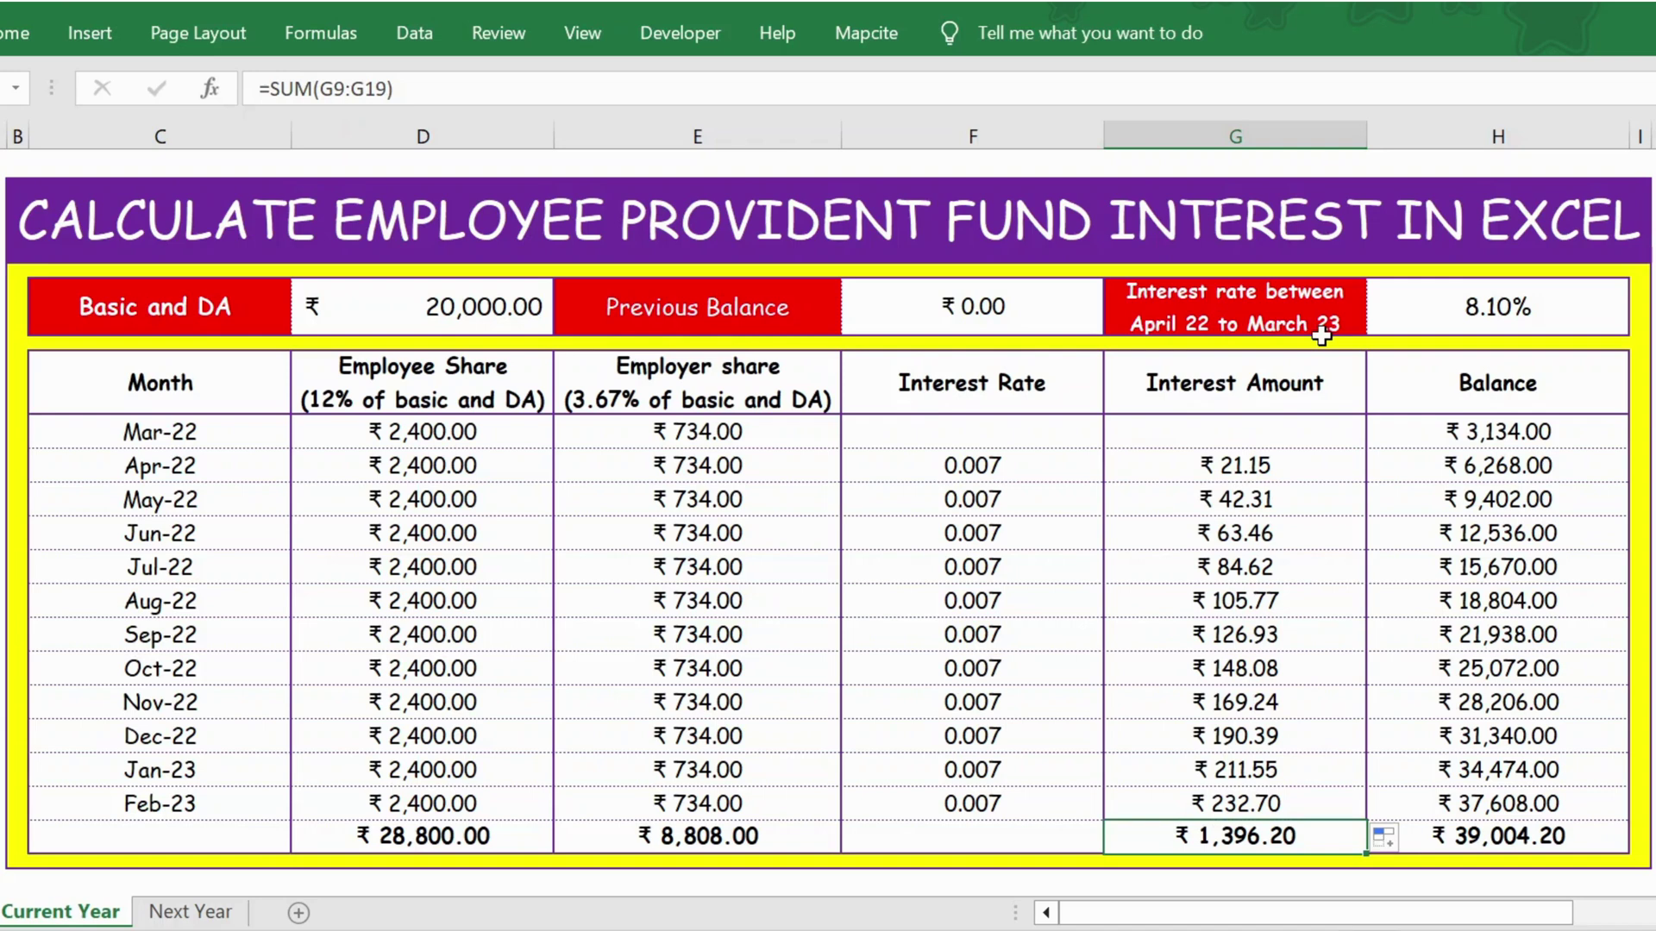
{"action": "left_click", "coordinate": [1250, 464]}
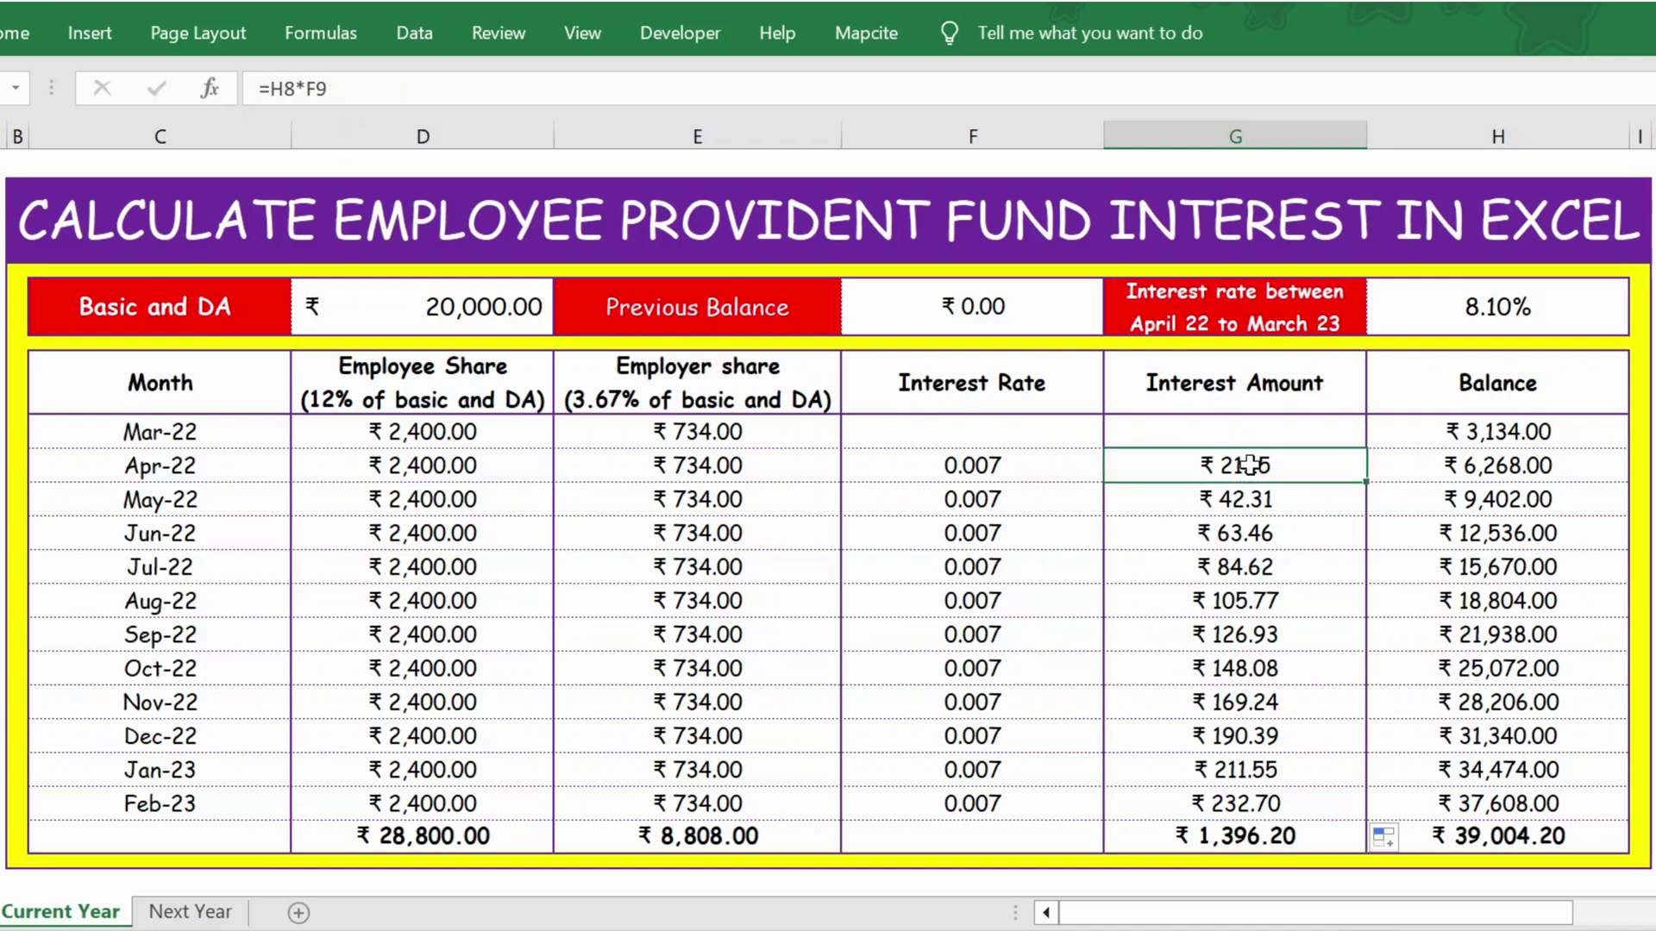
{"action": "left_click", "coordinate": [1433, 433]}
{"action": "left_click", "coordinate": [1446, 457]}
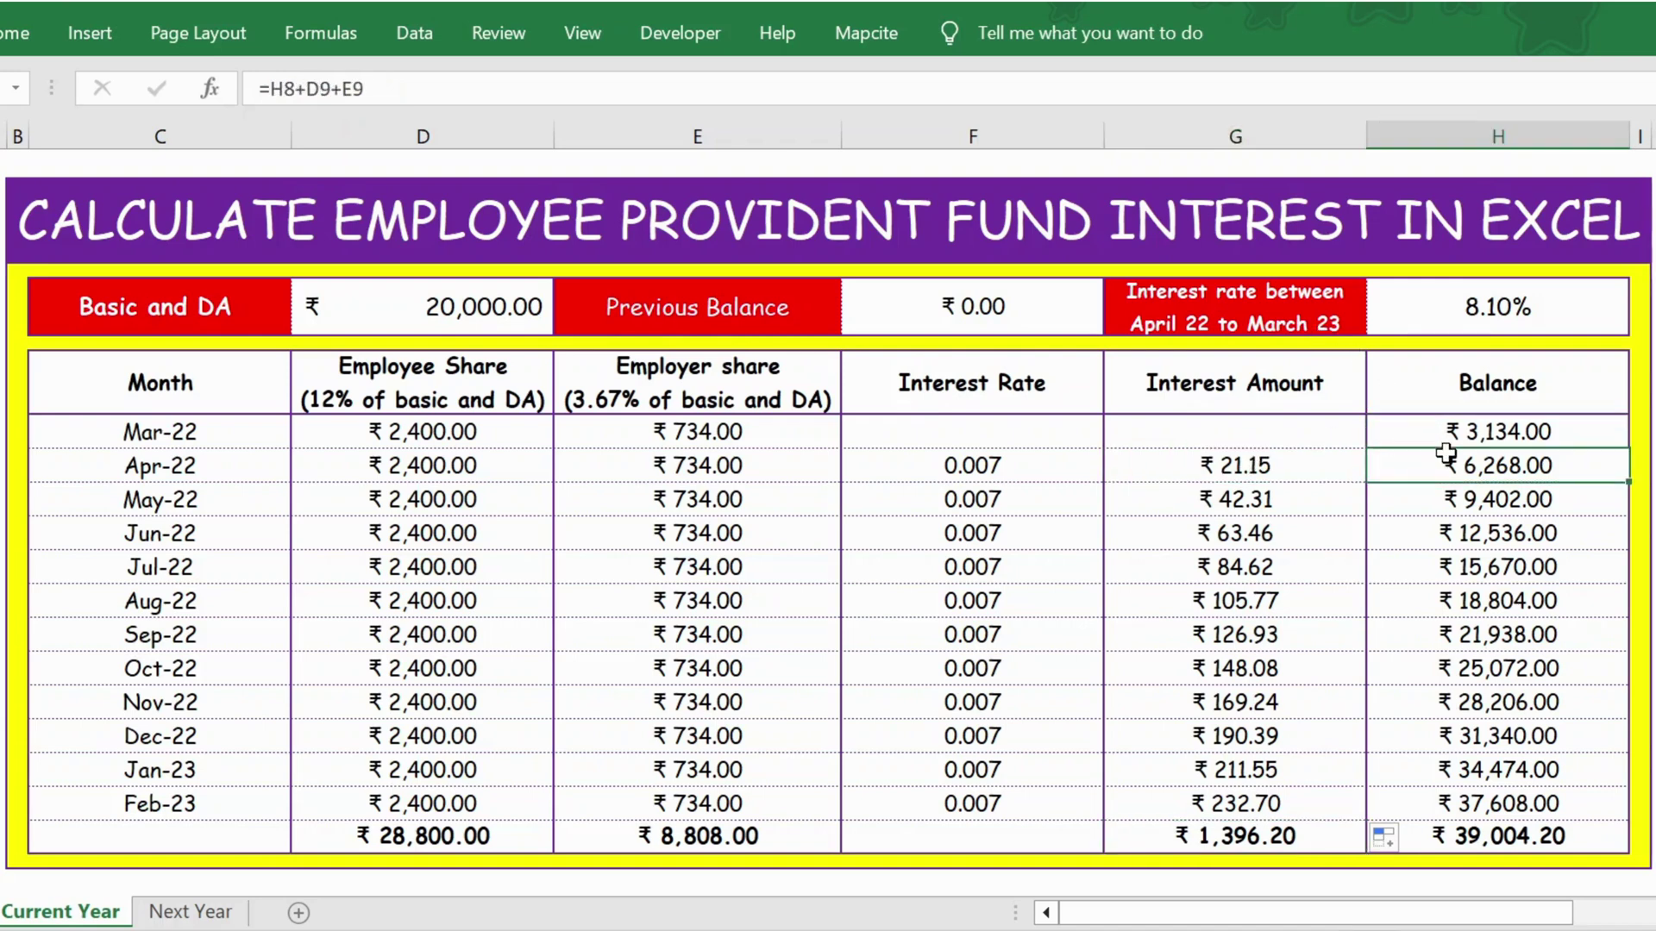
{"action": "double_click", "coordinate": [1446, 457]}
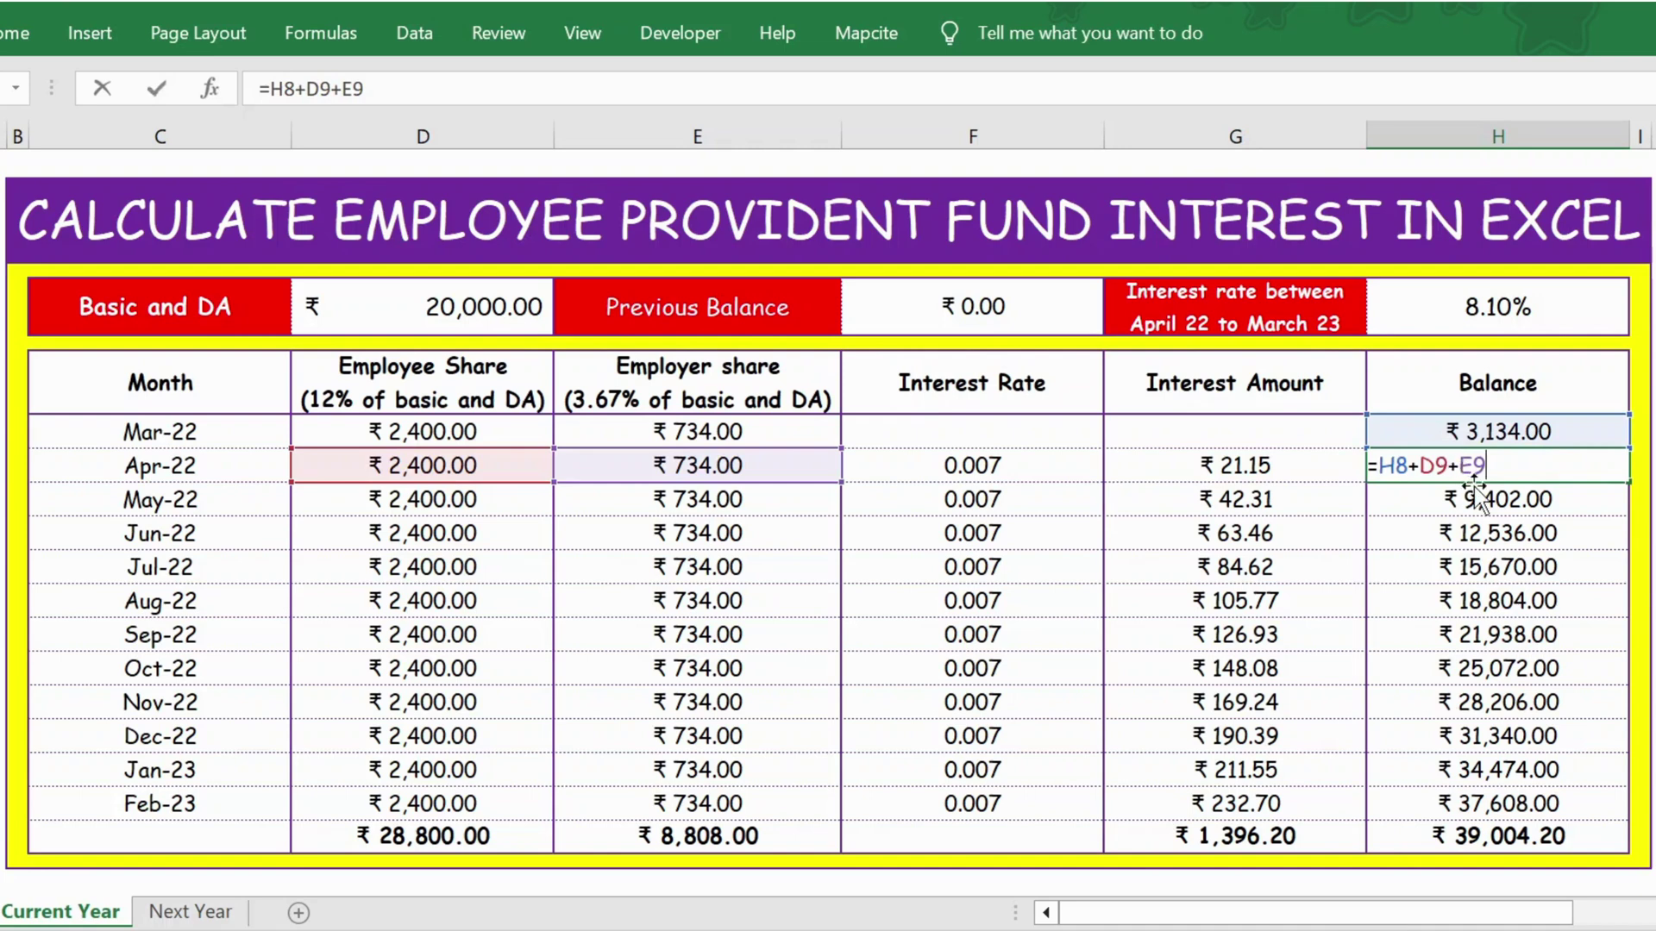
{"action": "key", "text": "Escape"}
{"action": "left_click", "coordinate": [1490, 666]}
{"action": "double_click", "coordinate": [1490, 667]}
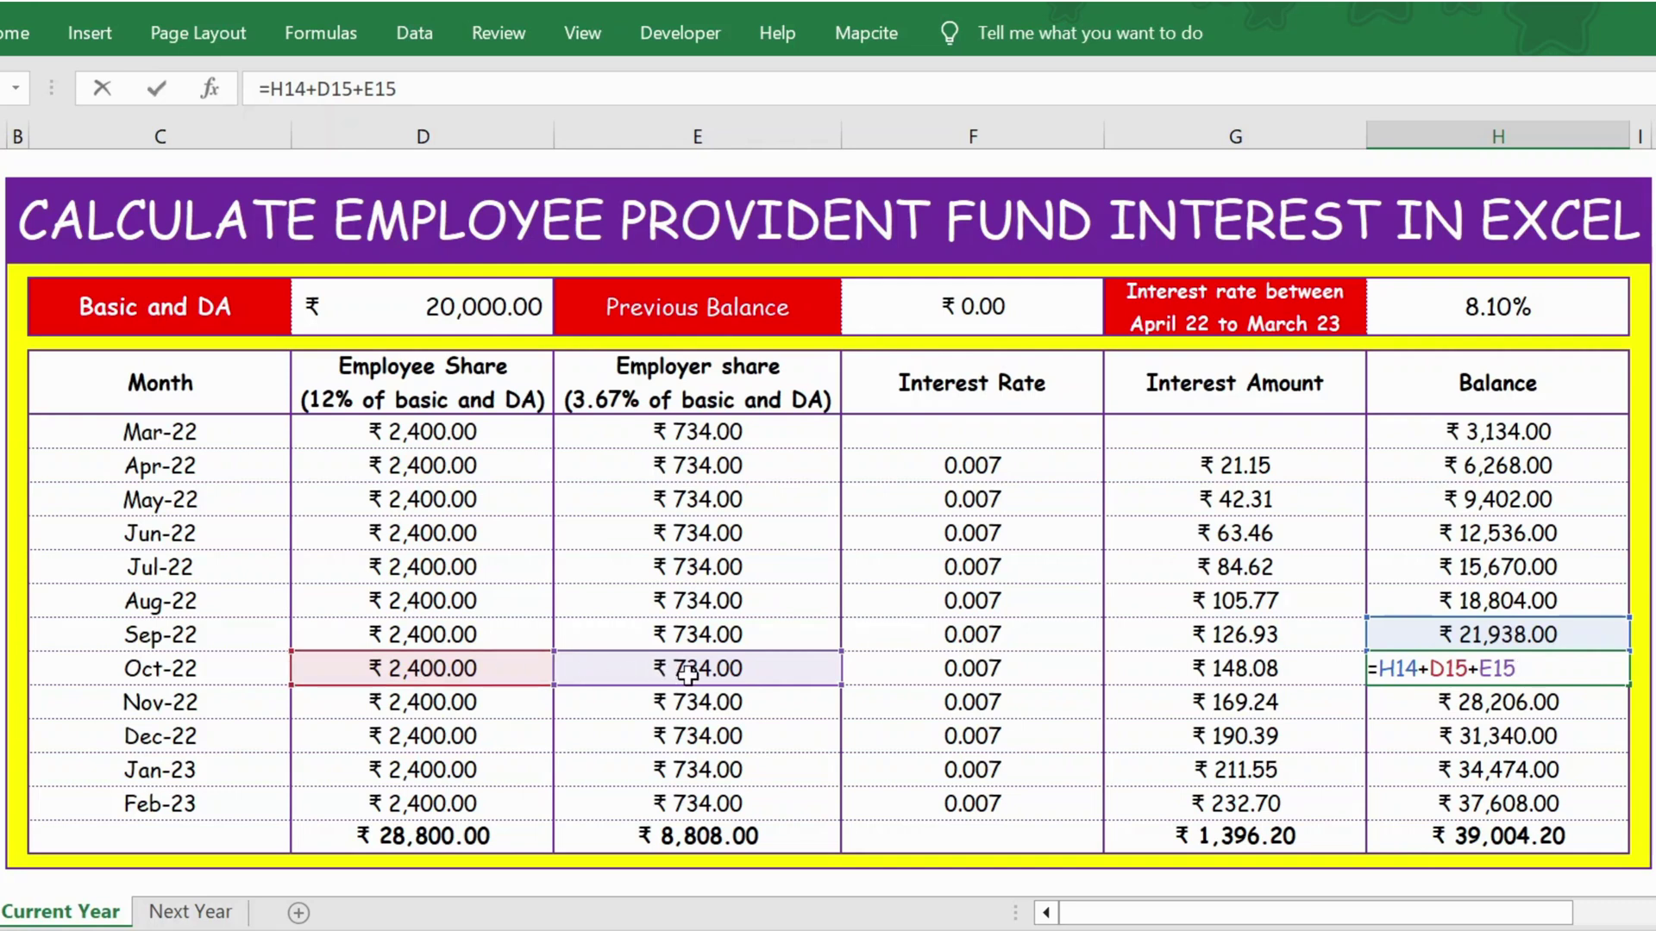
{"action": "key", "text": "ctrl+Return"}
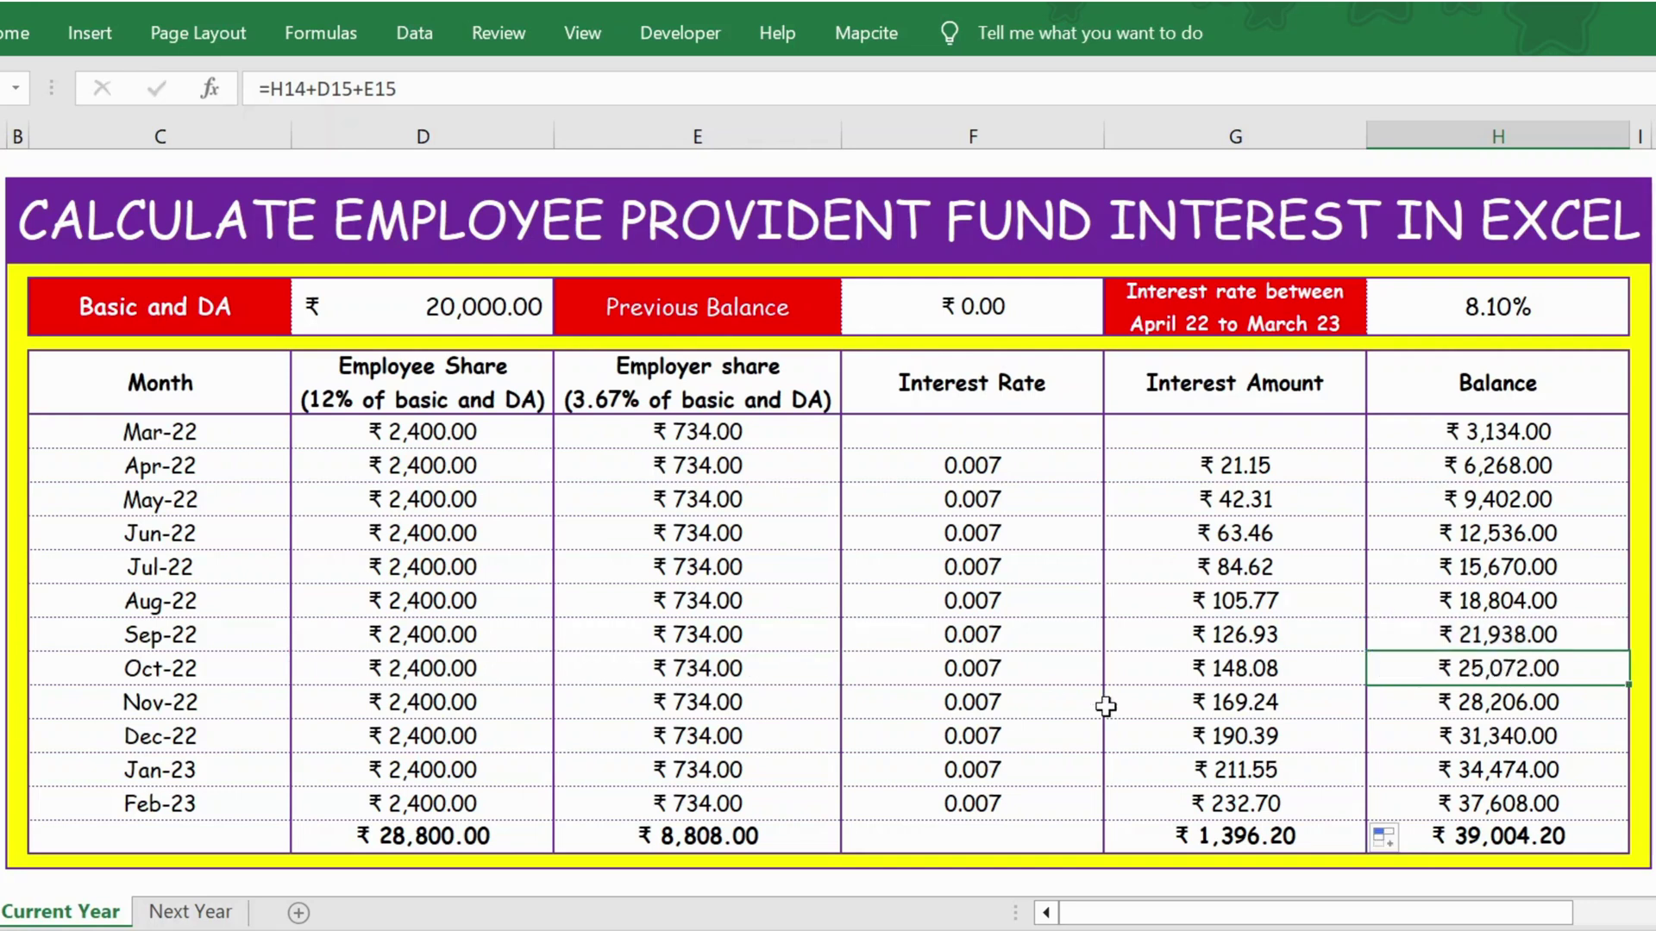
{"action": "left_click", "coordinate": [1457, 776]}
{"action": "left_click", "coordinate": [1234, 830]}
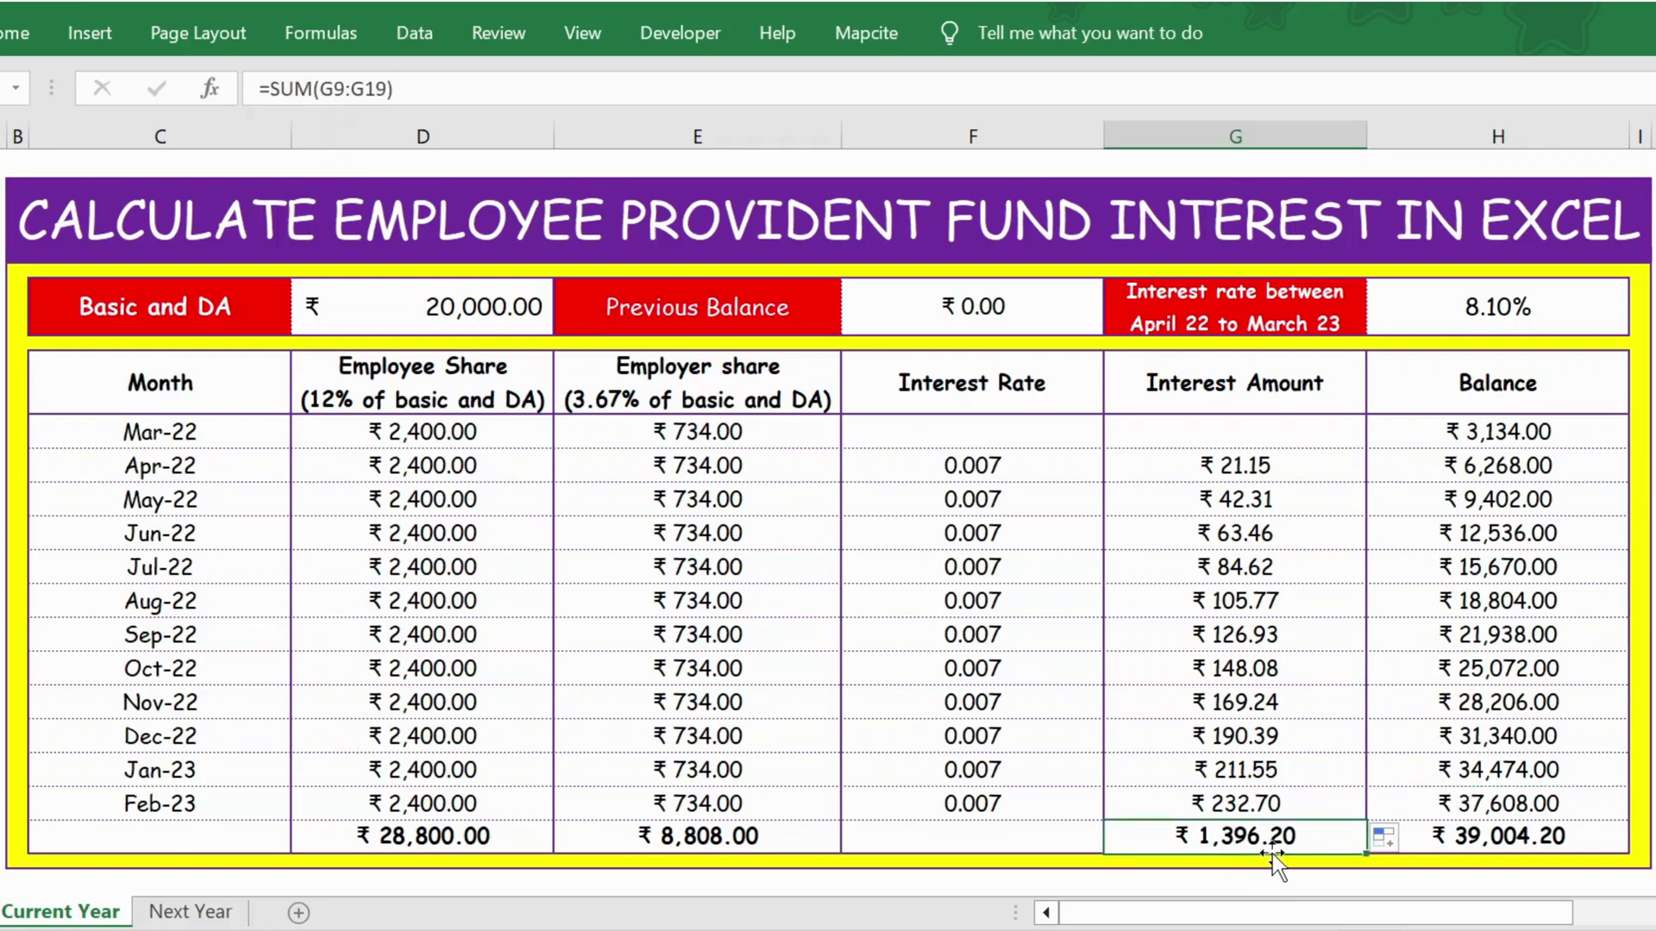
Replace the final balance formula below Feb-23 with =H19+G20, adding the interest total to the Feb-23 balance, and reselect the cell.
{"action": "left_click", "coordinate": [1447, 837]}
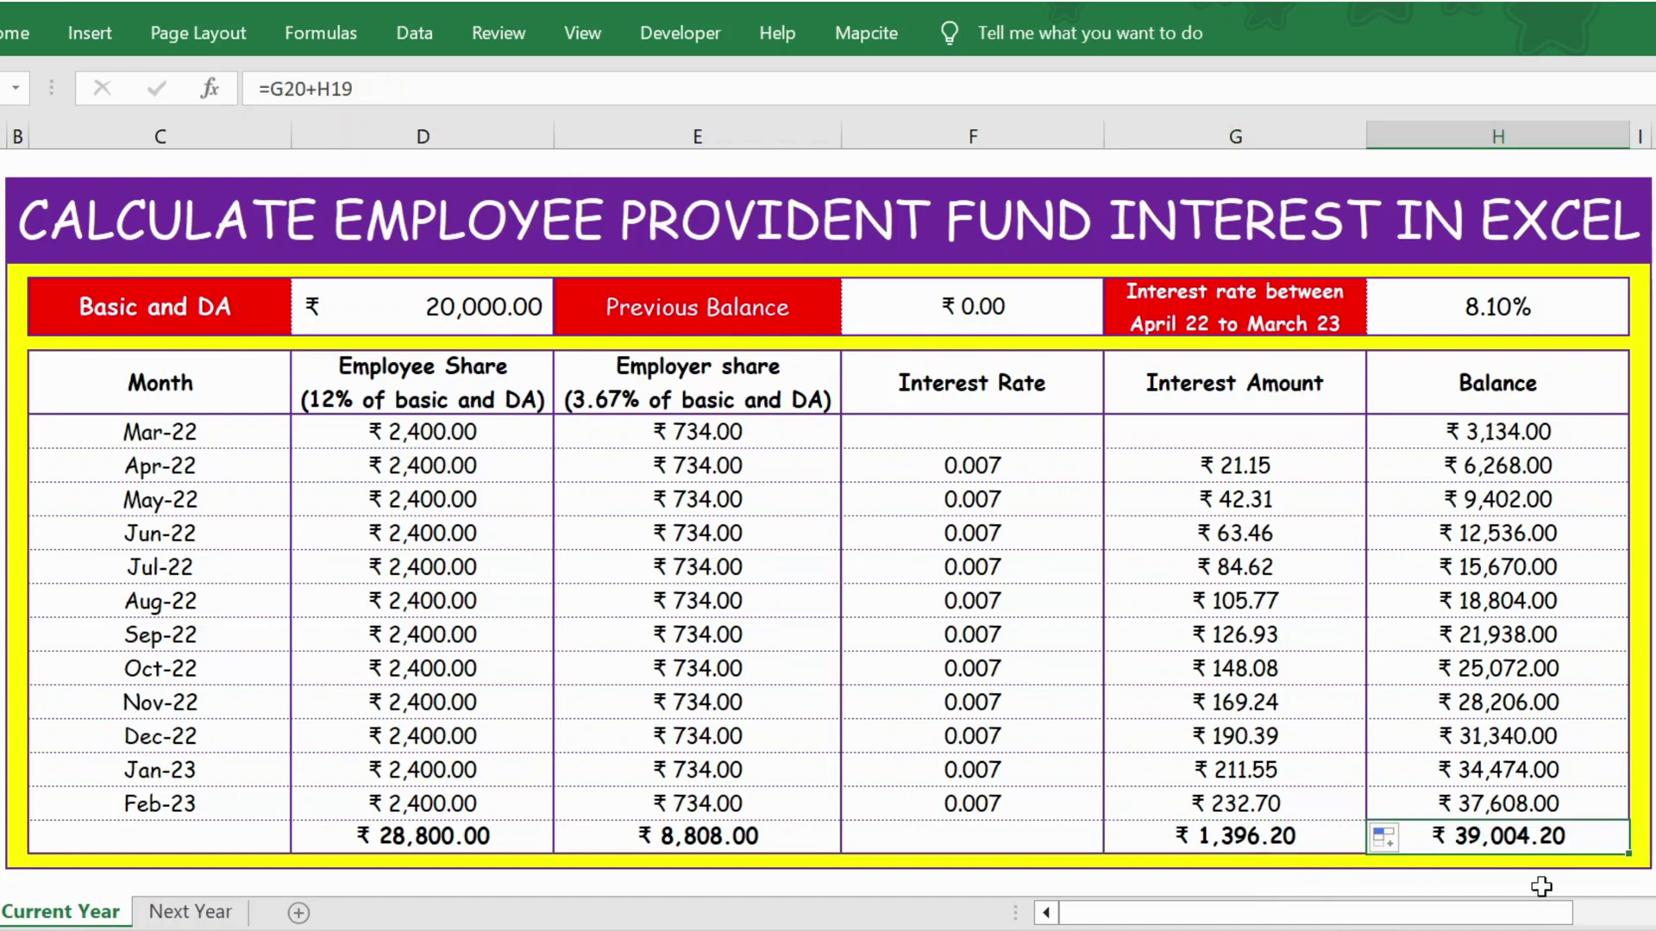
{"action": "type", "text": "="}
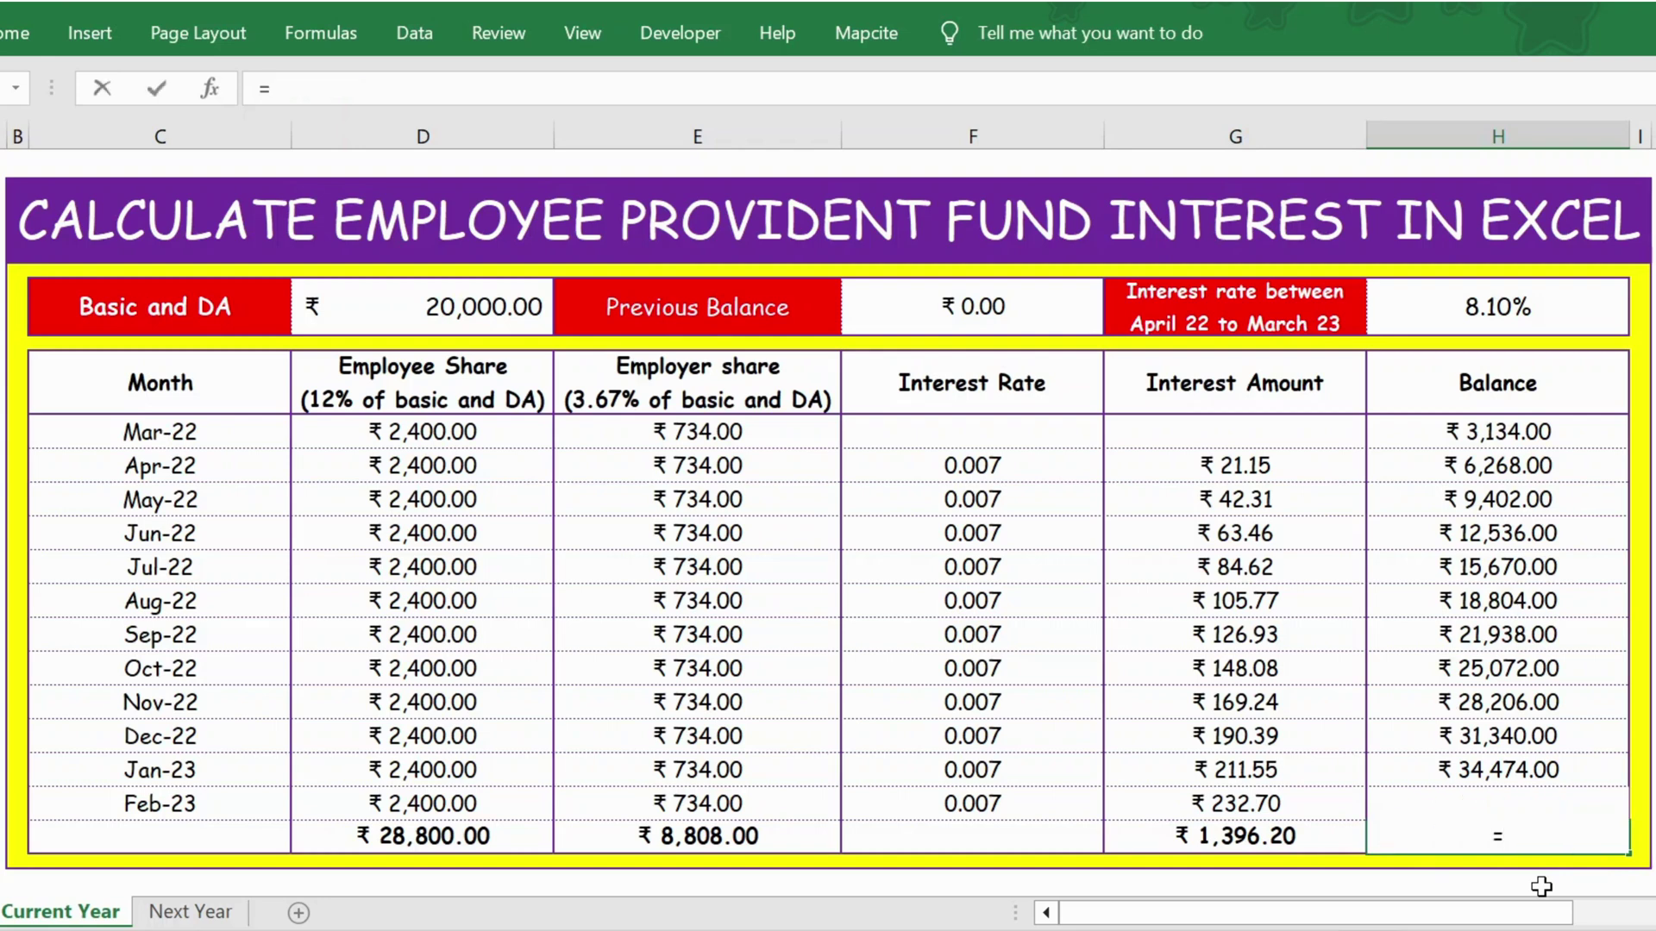
{"action": "left_click", "coordinate": [1490, 776]}
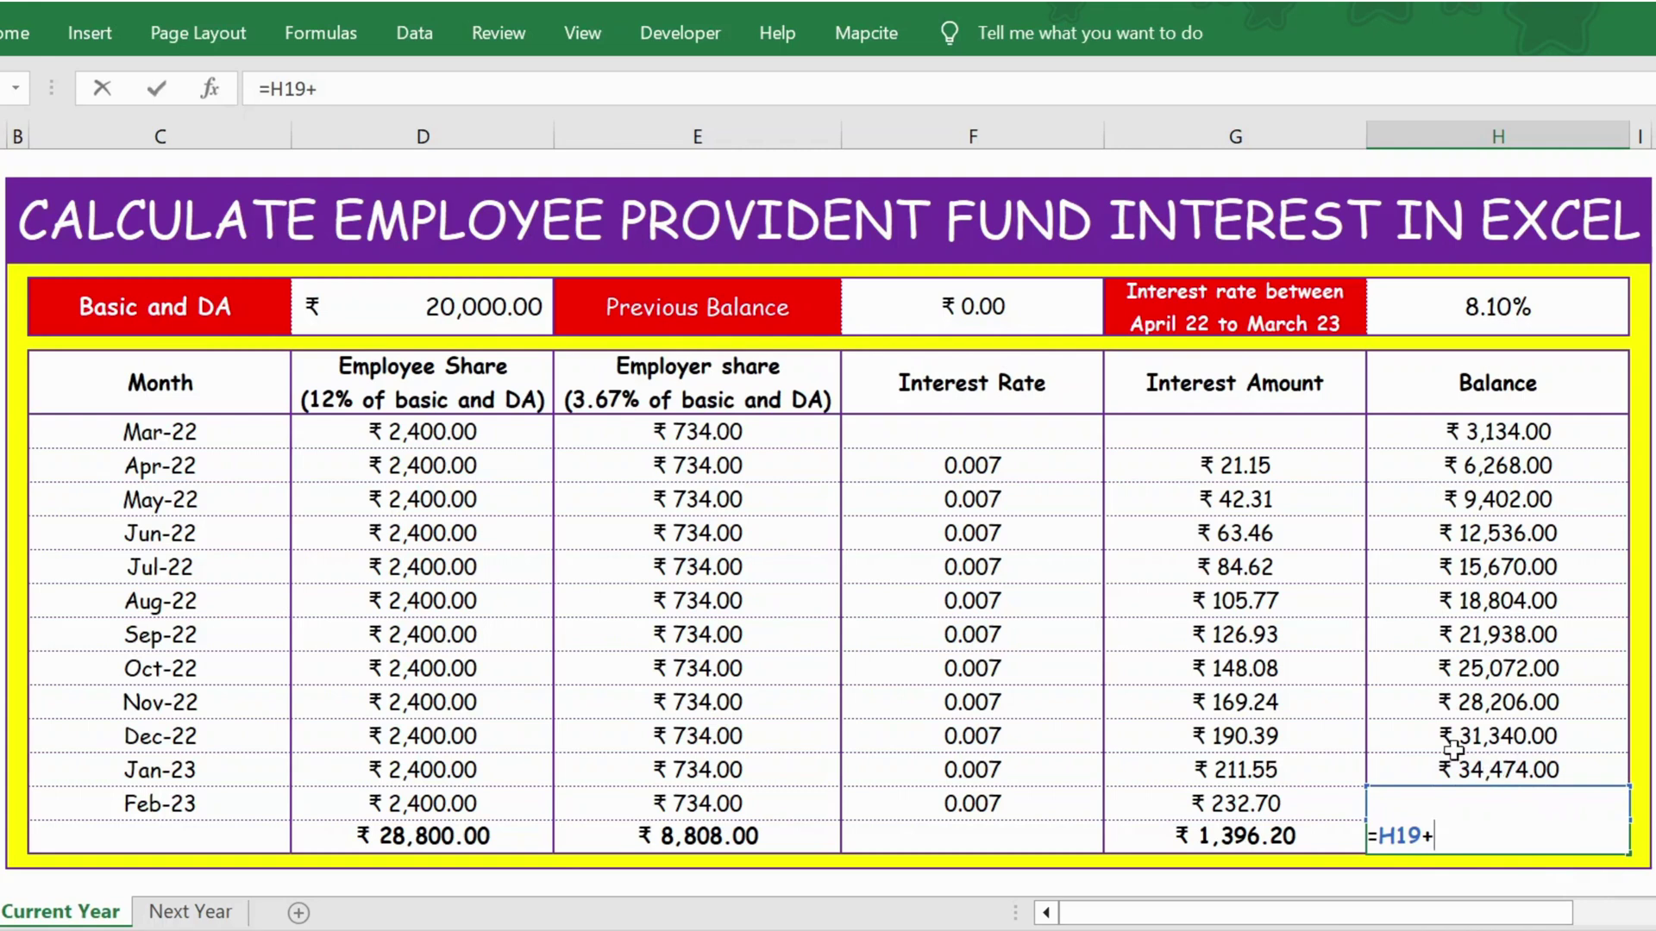
{"action": "type", "text": "+"}
{"action": "left_click", "coordinate": [1238, 835]}
{"action": "key", "text": "Return"}
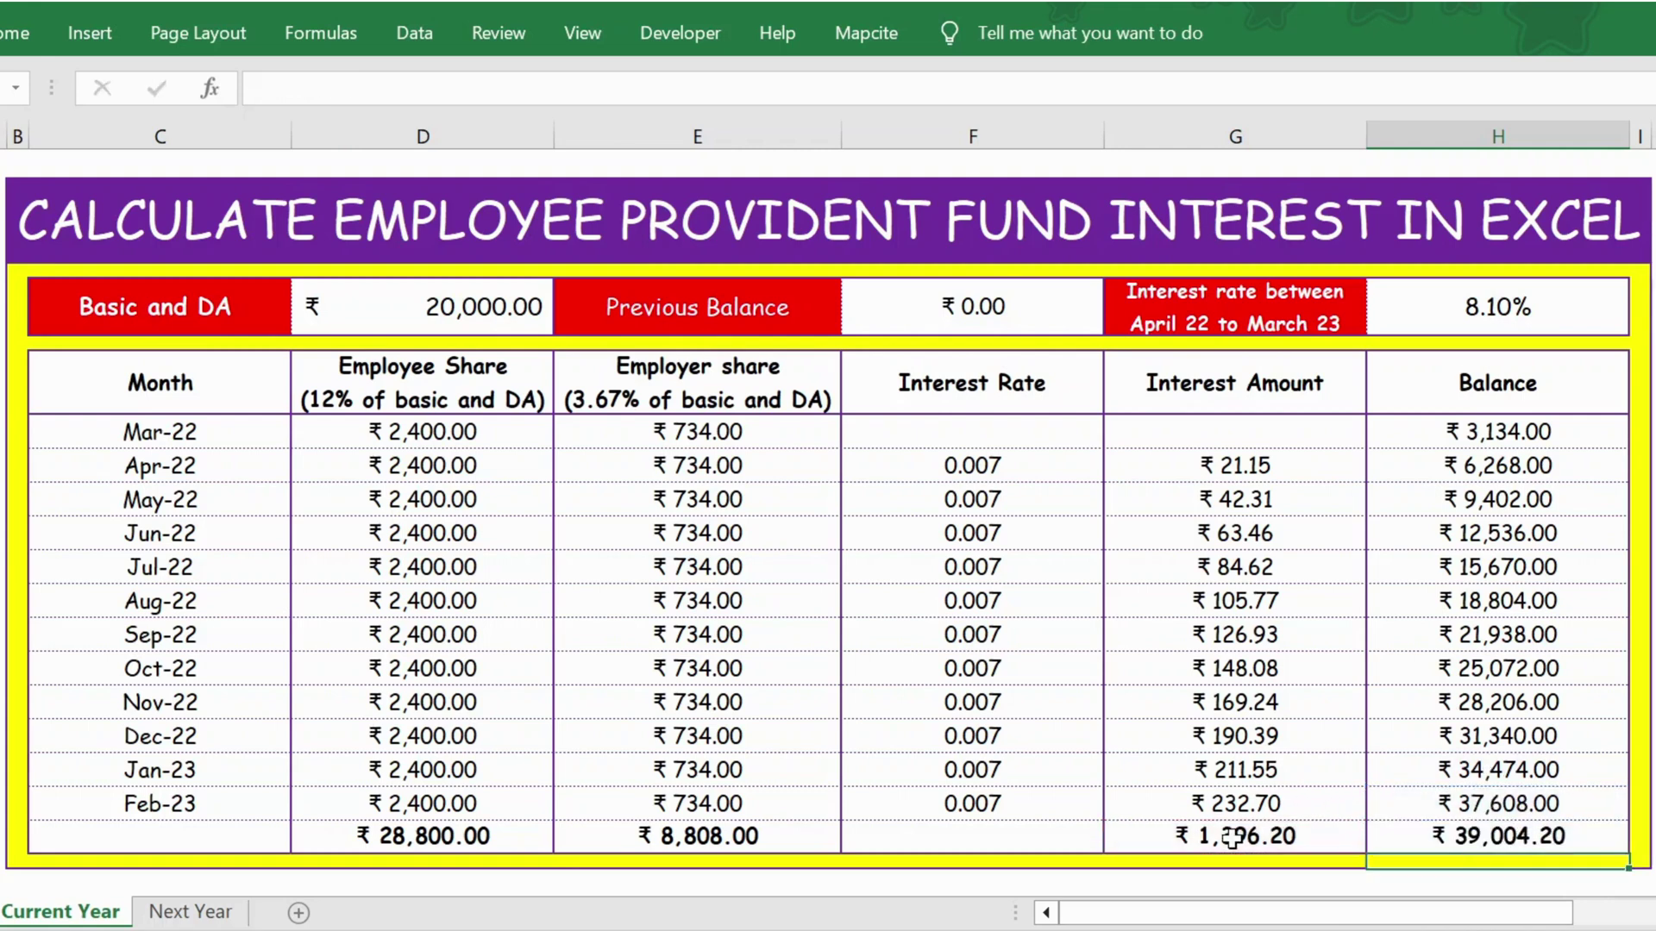
{"action": "left_click", "coordinate": [1454, 840]}
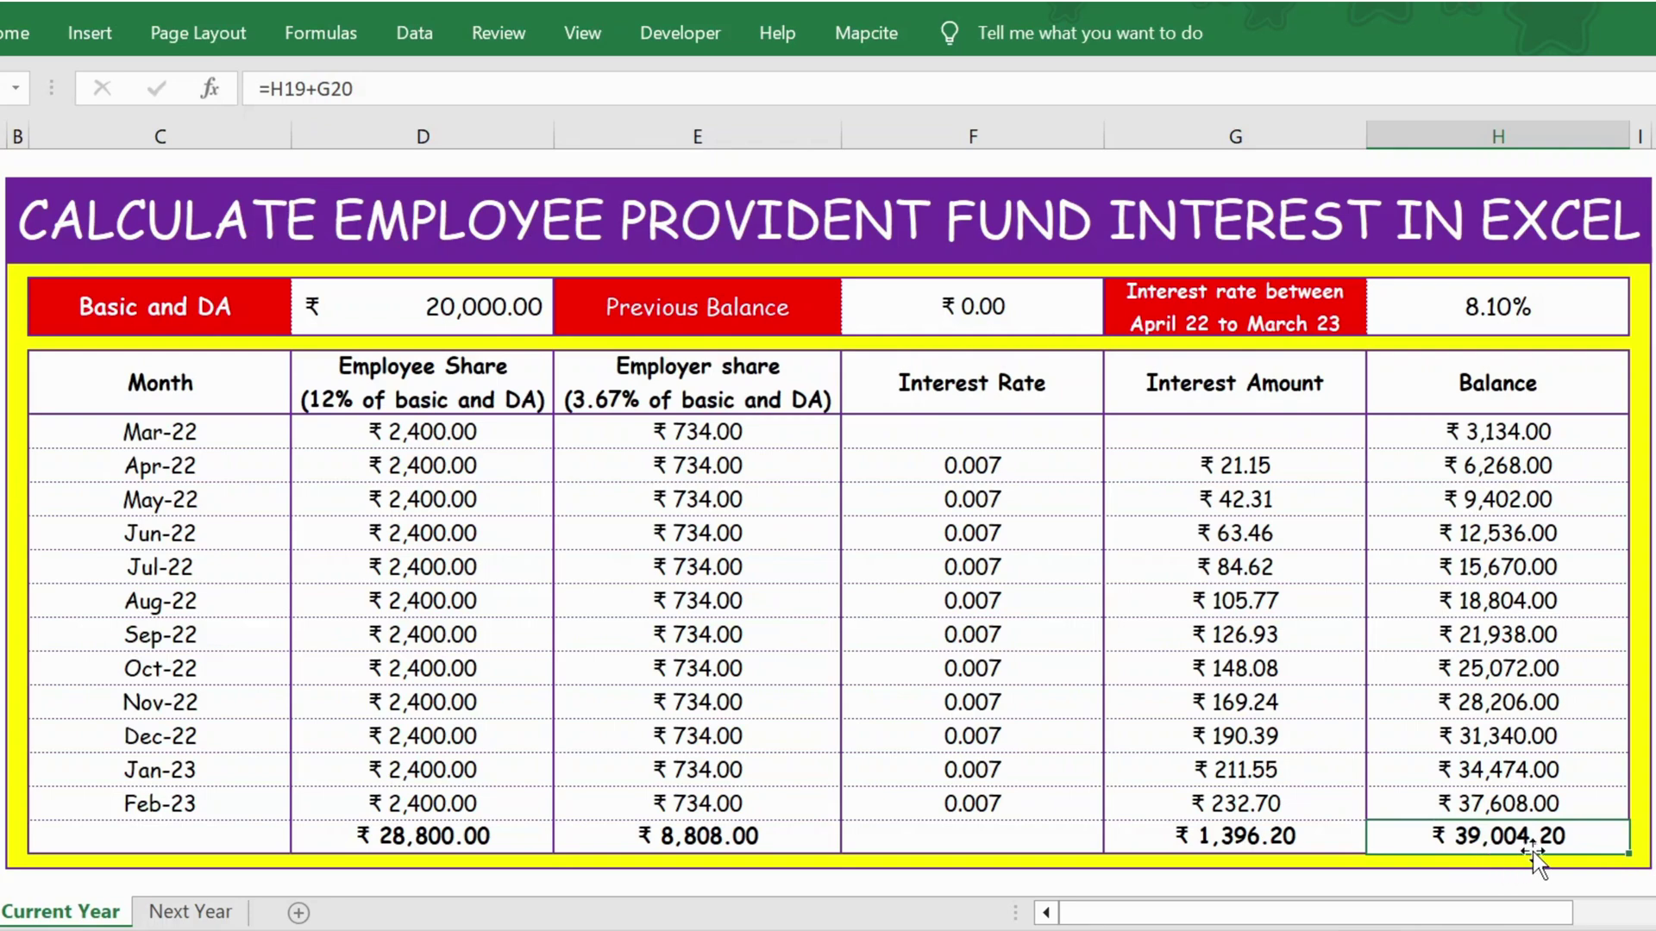
On the Next Year sheet, link the Previous Balance cell to the Current Year final balance with ='Current Year'!H20 and reselect it.
{"action": "left_click", "coordinate": [190, 914]}
{"action": "left_click", "coordinate": [984, 302]}
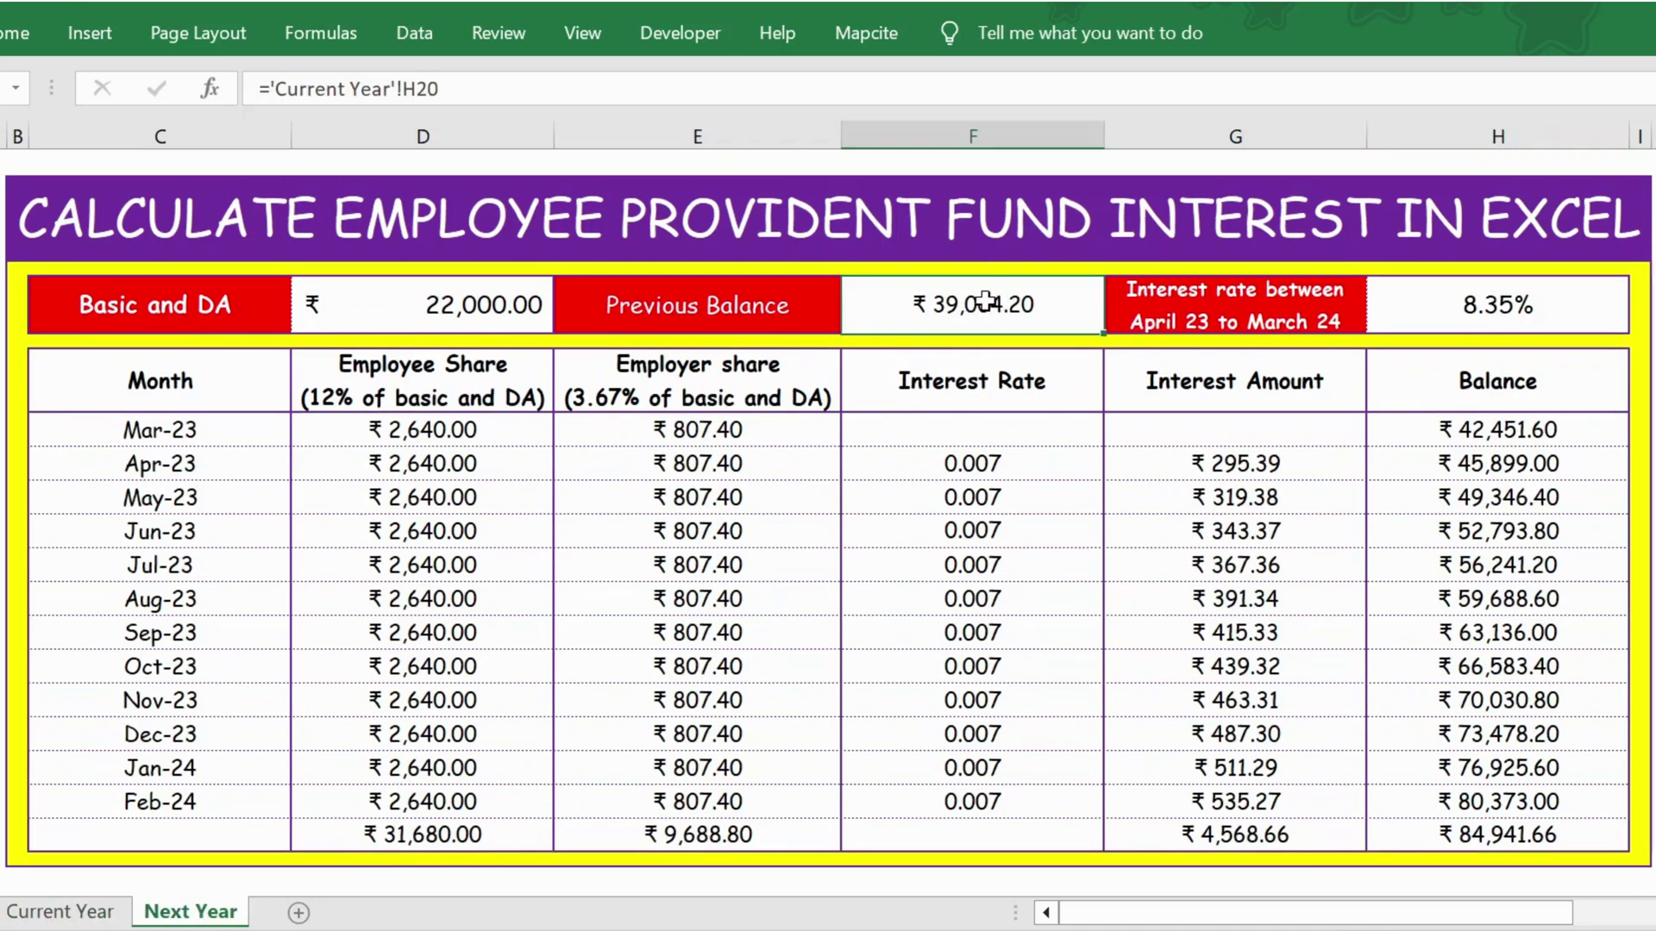
{"action": "type", "text": "="}
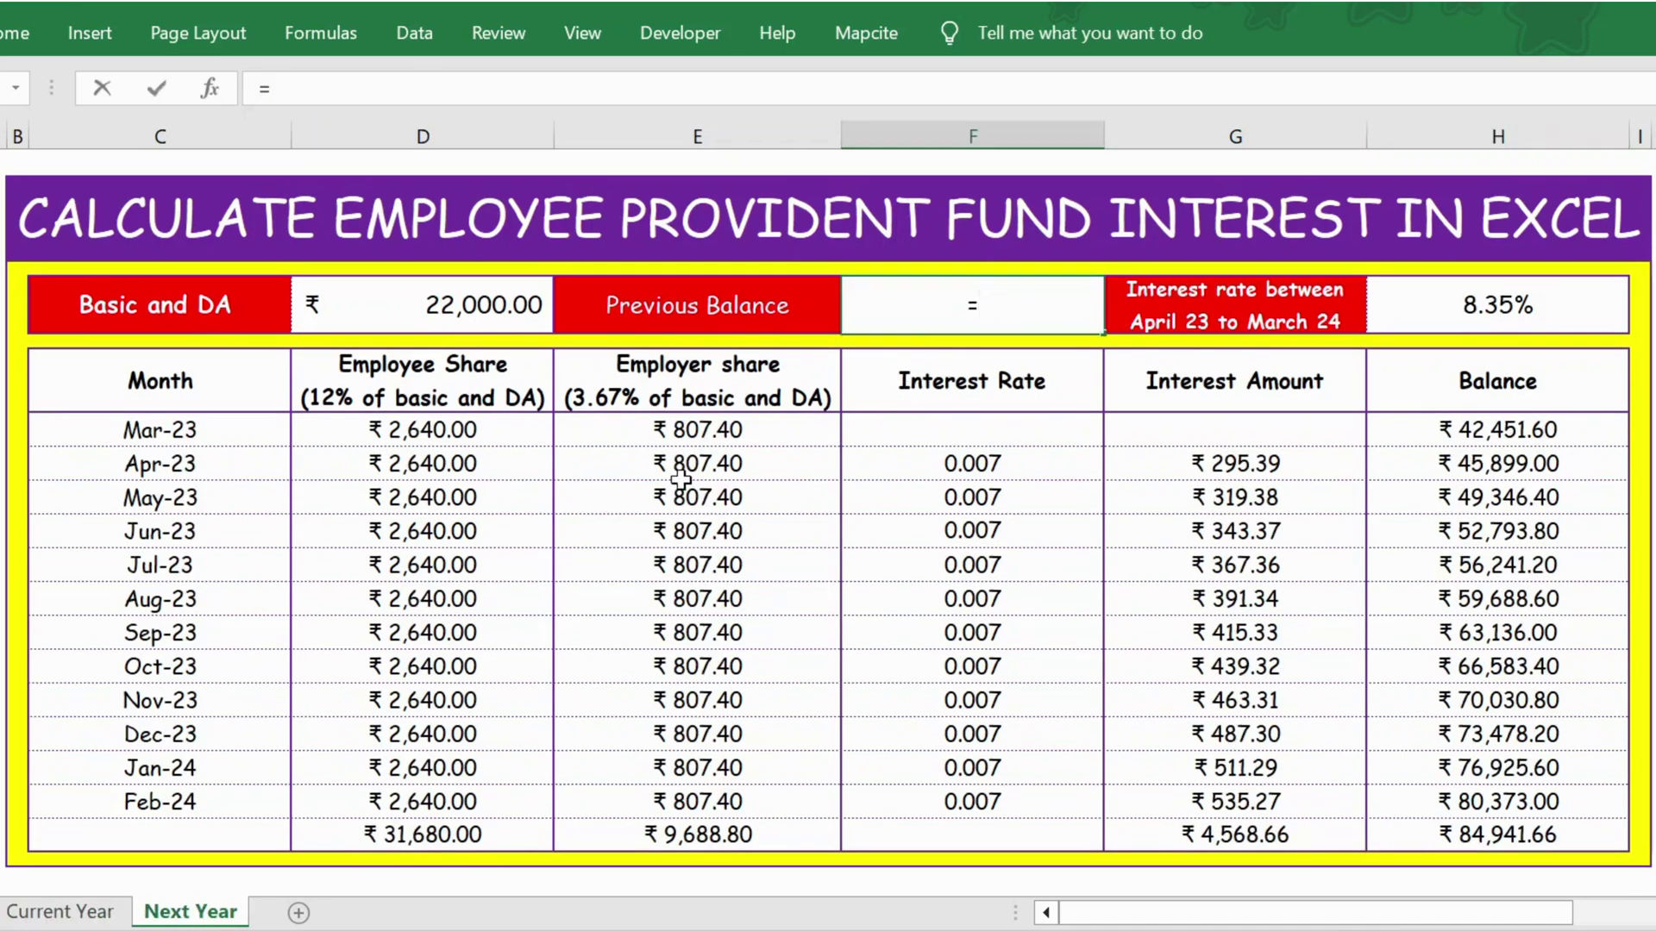
{"action": "left_click", "coordinate": [33, 921]}
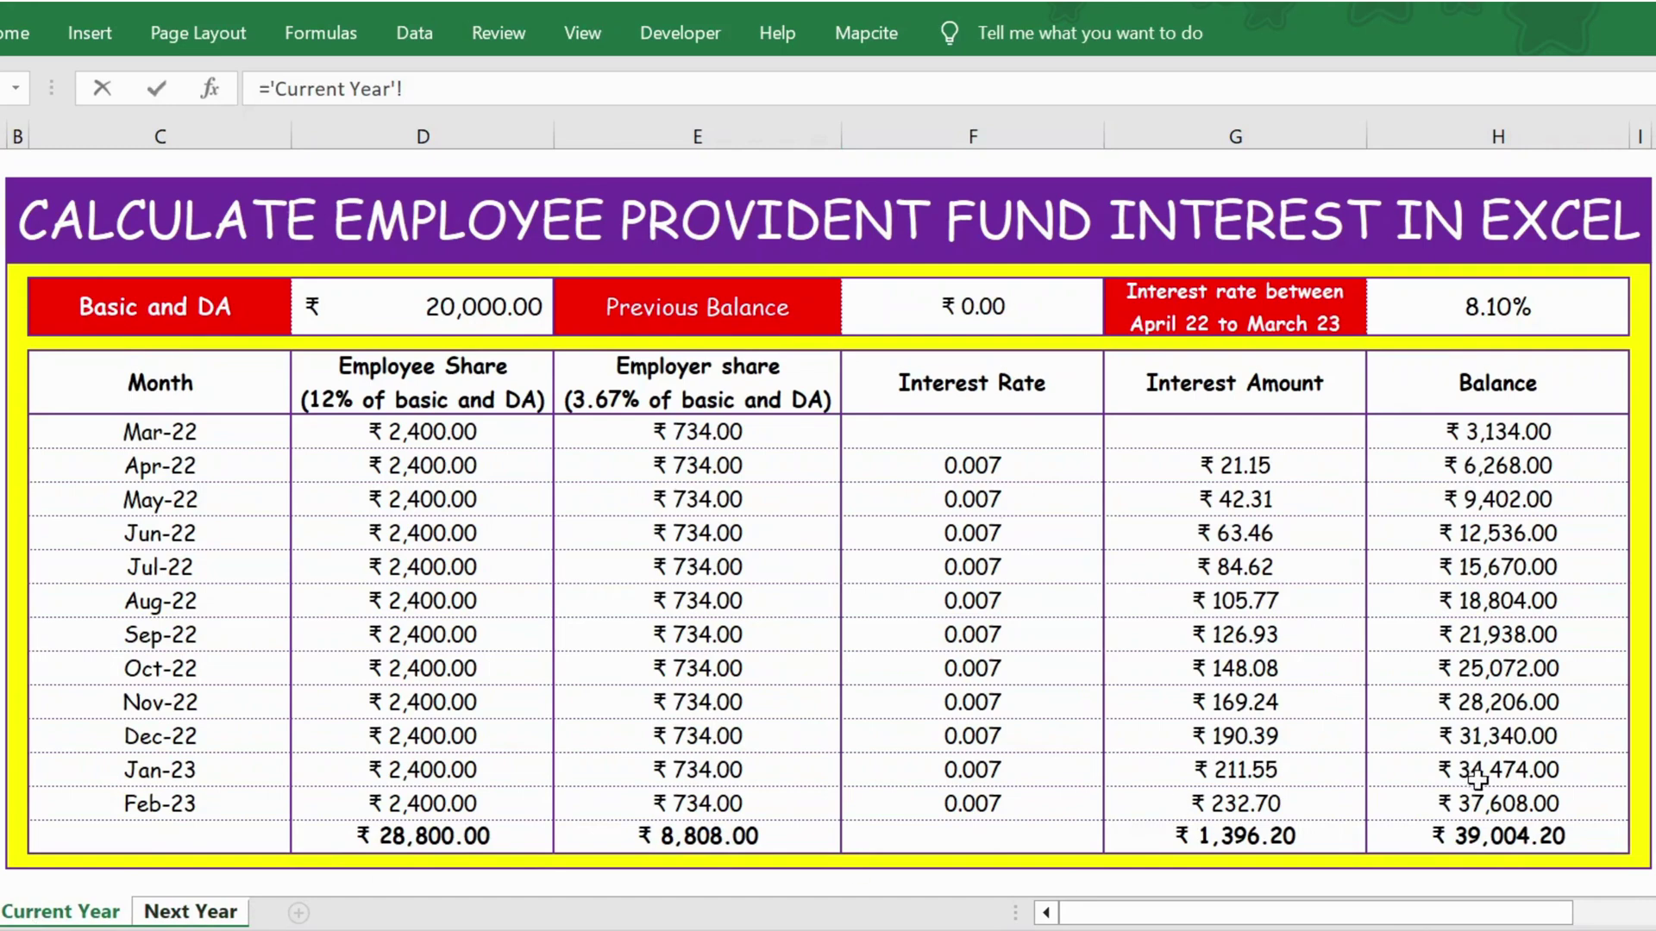
{"action": "left_click", "coordinate": [1470, 841]}
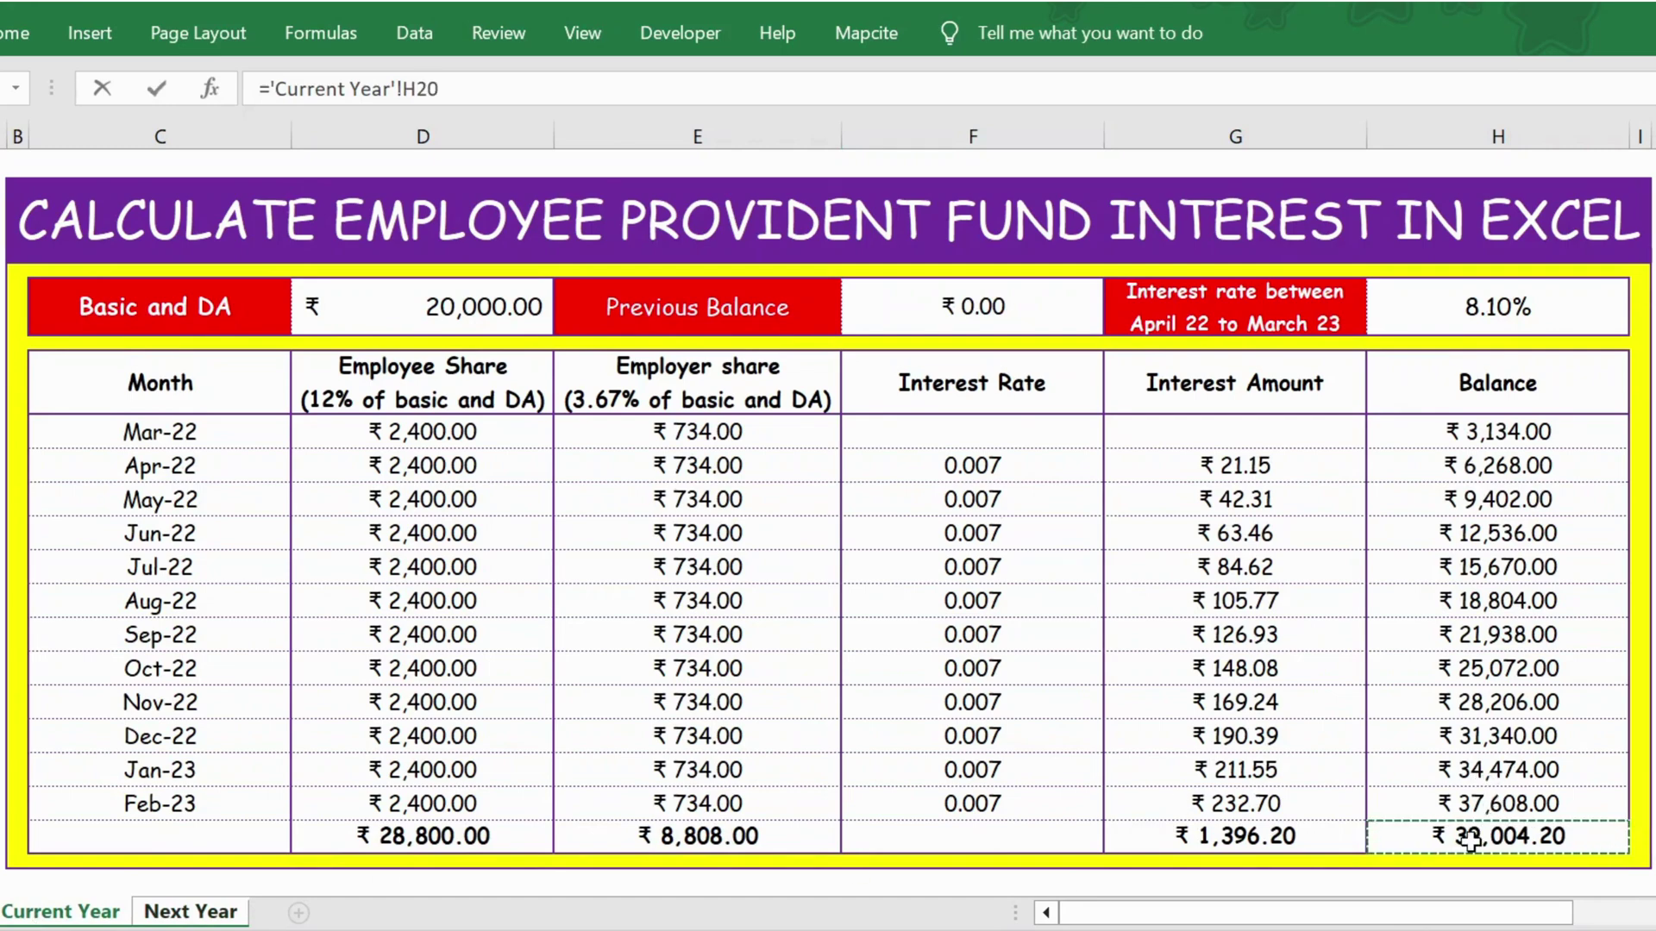
{"action": "key", "text": "Return"}
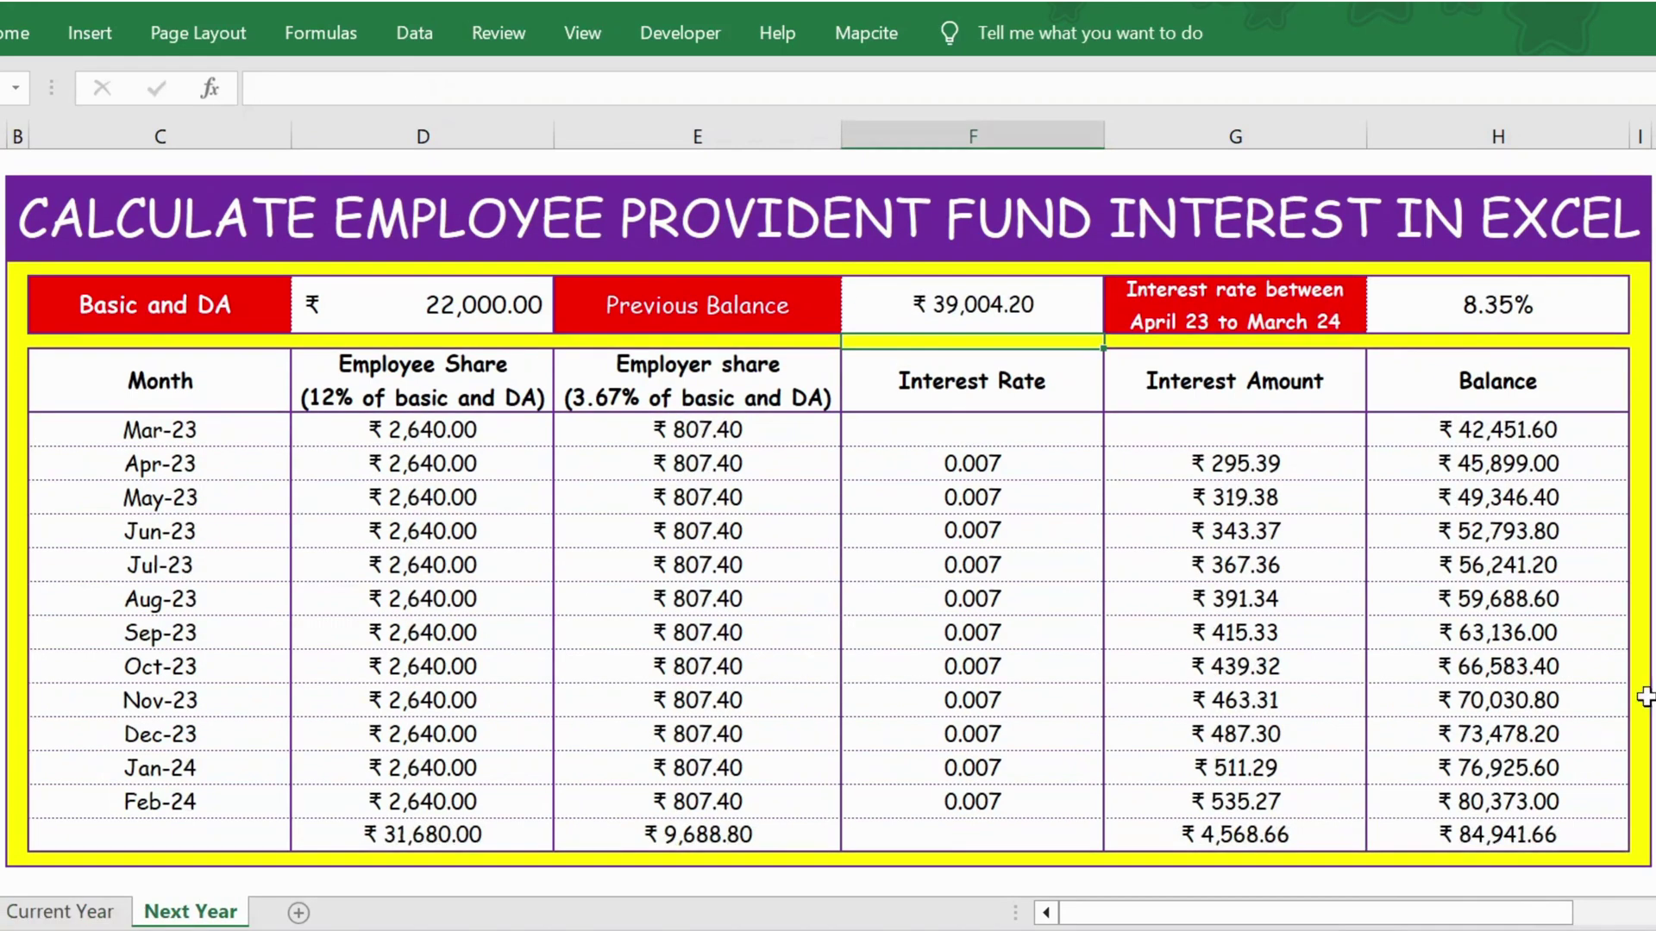
{"action": "left_click", "coordinate": [1020, 304]}
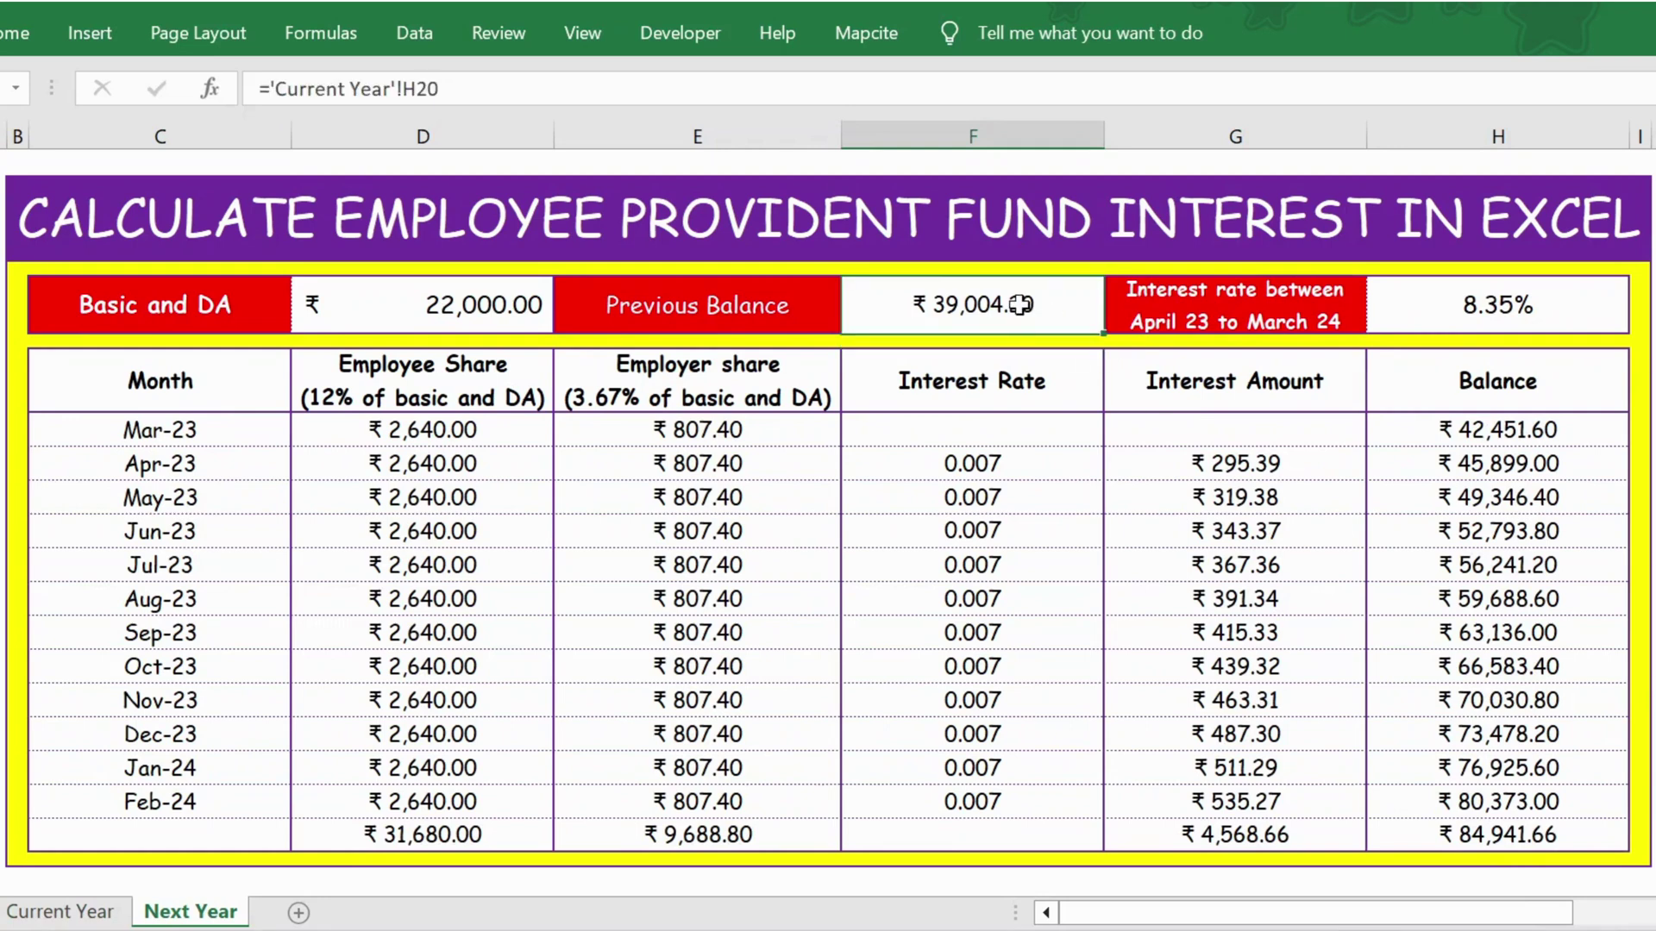
Review the Next Year sheet's Basic and DA, Previous Balance and annual interest rate inputs, plus the Mar-23 Employee Share formula.
{"action": "left_click", "coordinate": [432, 305]}
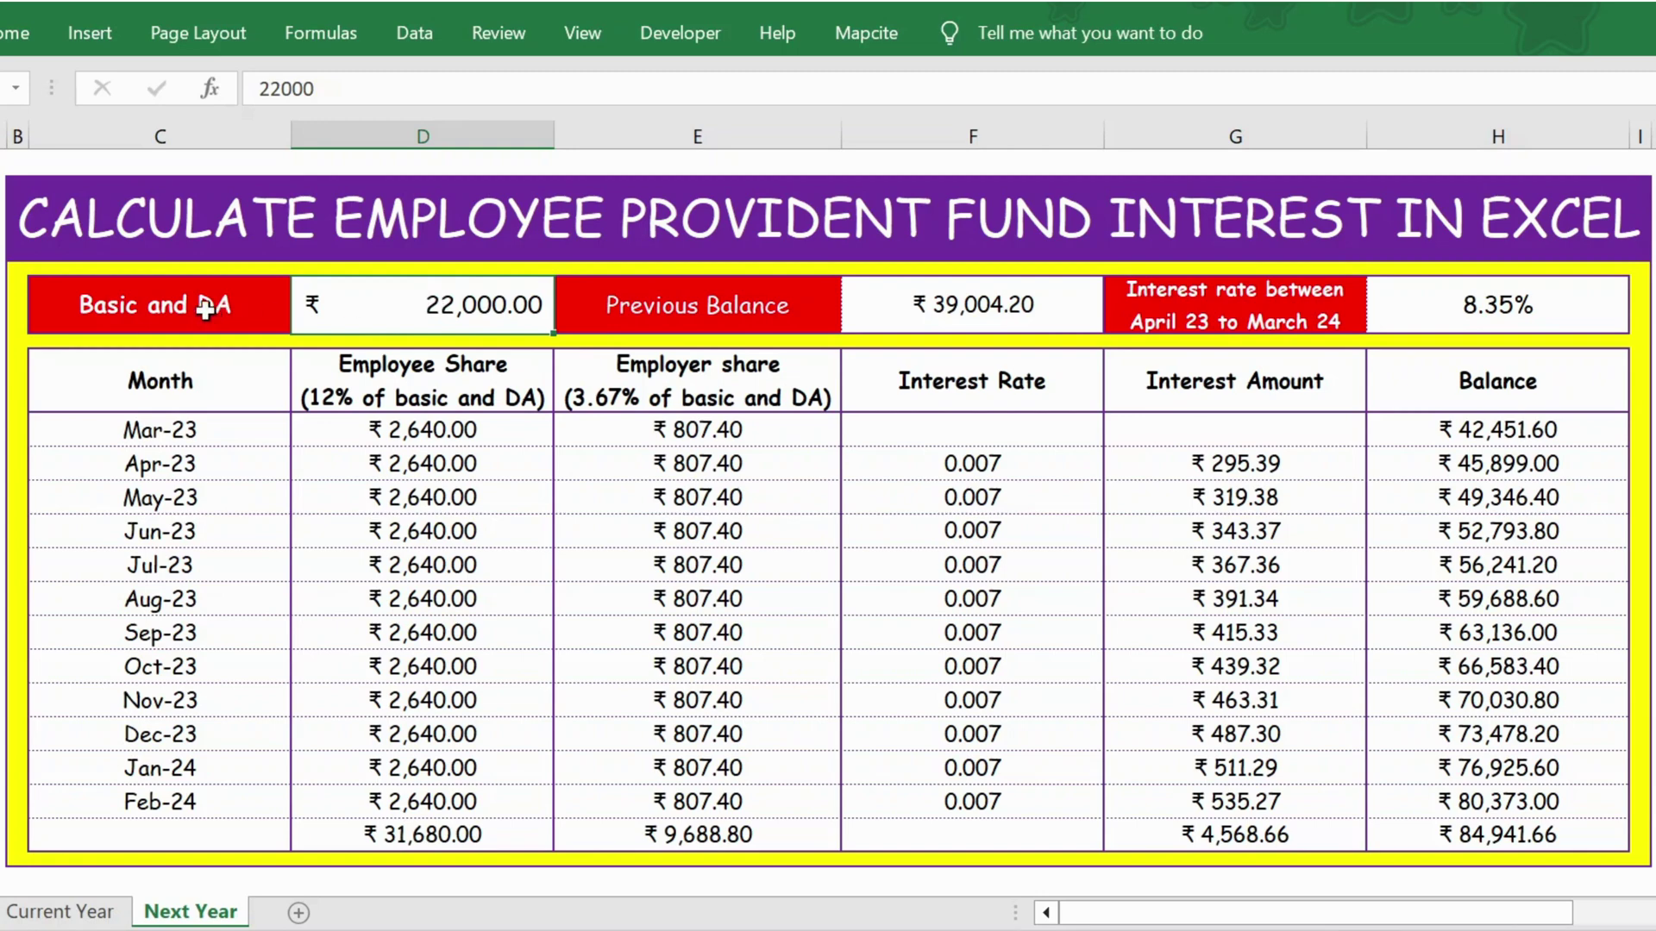
{"action": "left_click", "coordinate": [175, 310]}
{"action": "left_click", "coordinate": [450, 293]}
{"action": "left_click", "coordinate": [924, 307]}
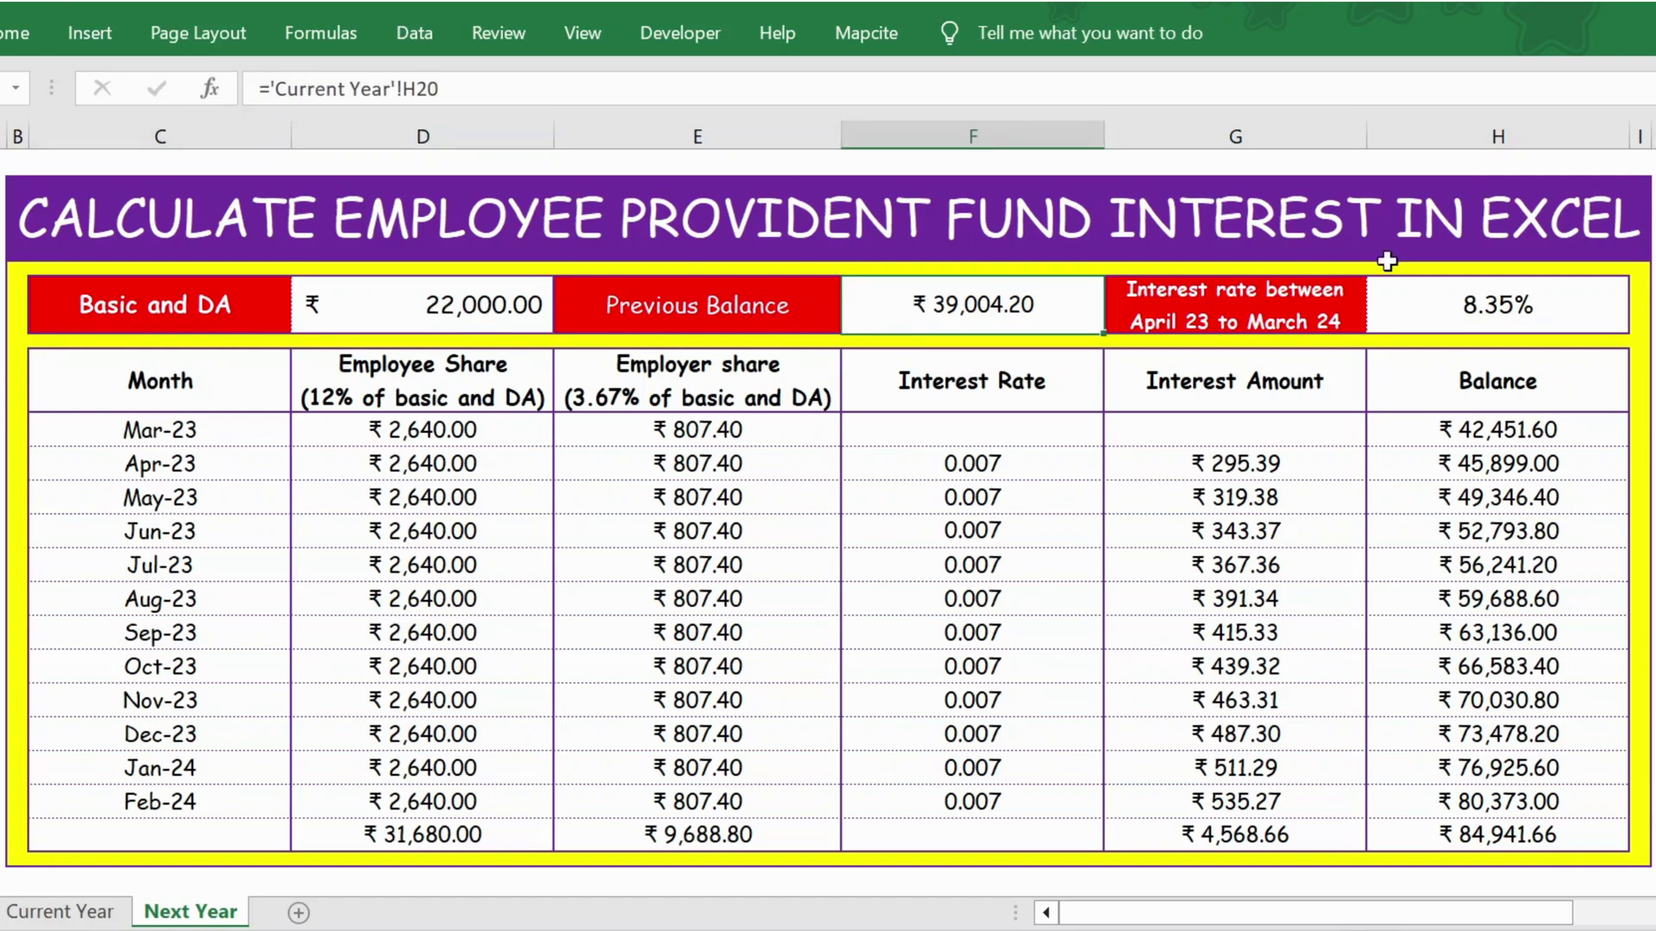
{"action": "left_click", "coordinate": [1500, 304]}
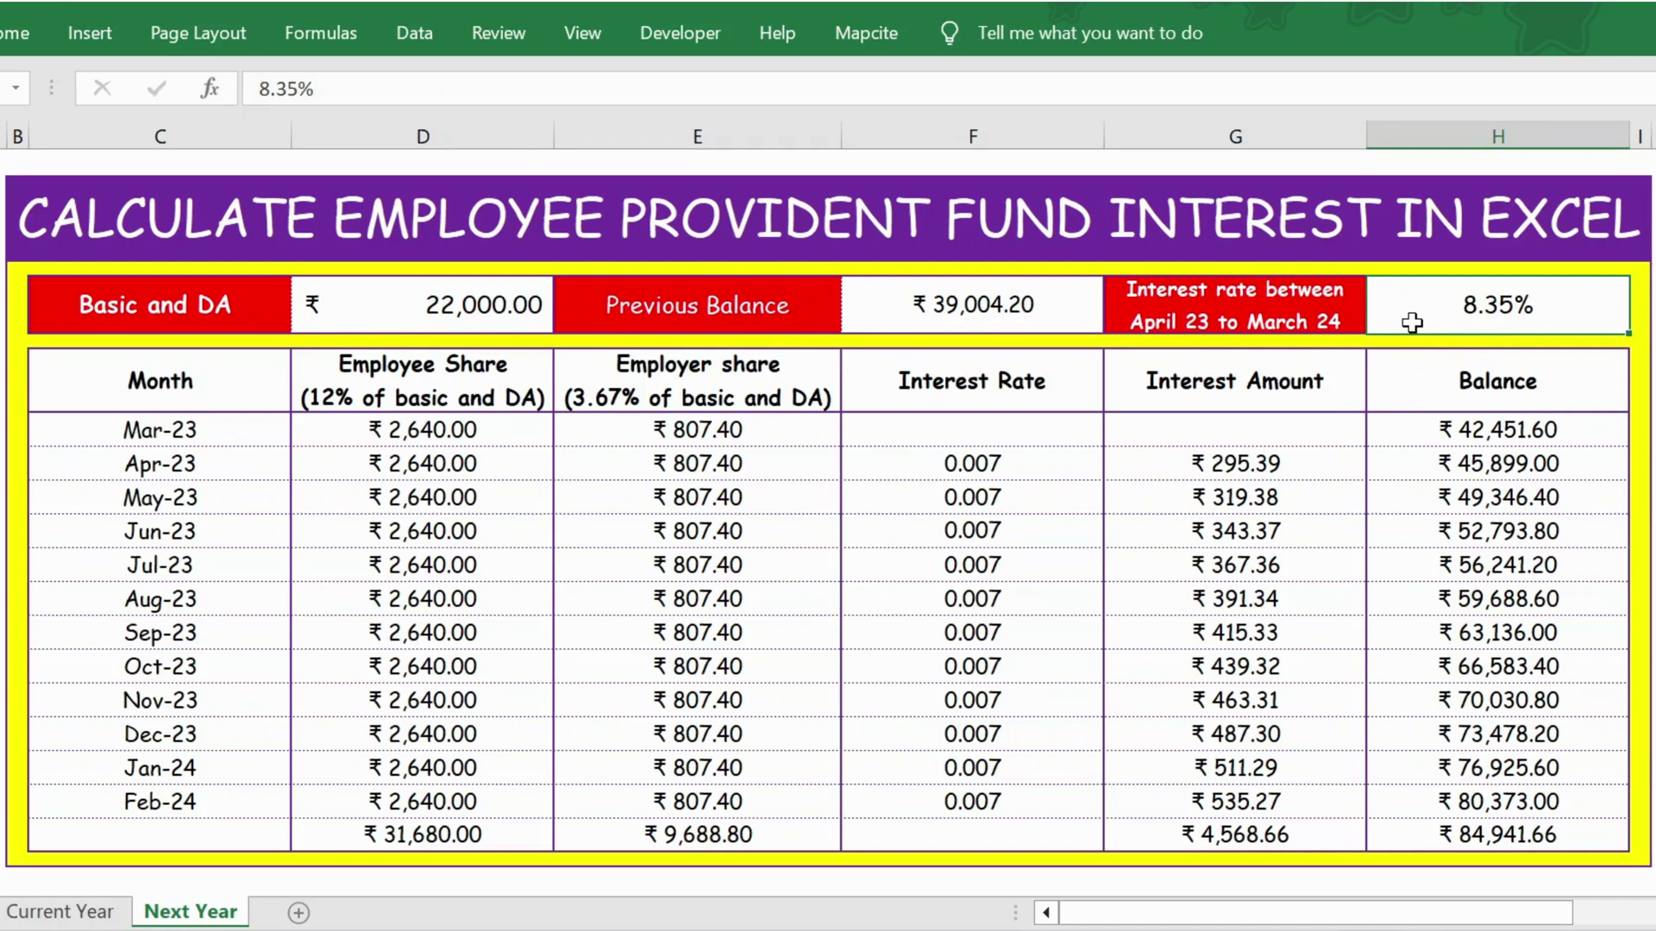
{"action": "left_click", "coordinate": [346, 440]}
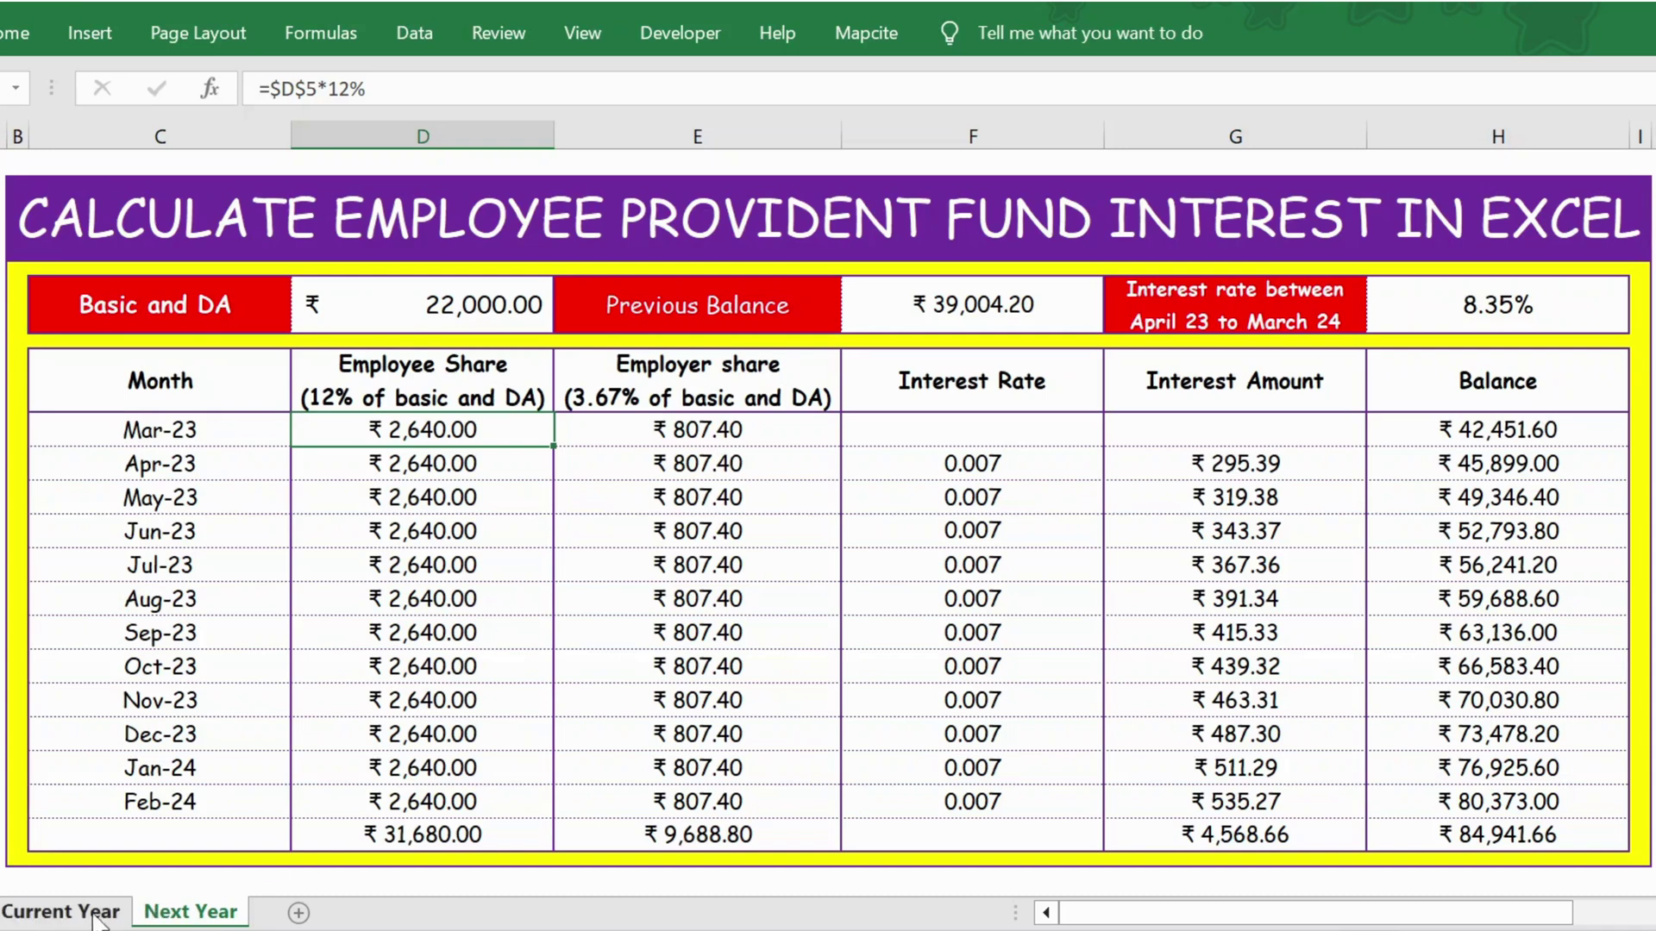
Examine the Next Year formulas for the Mar-23 balance, interest total, final balance and monthly interest, and check back against the Current Year sheet.
{"action": "left_click", "coordinate": [1499, 434]}
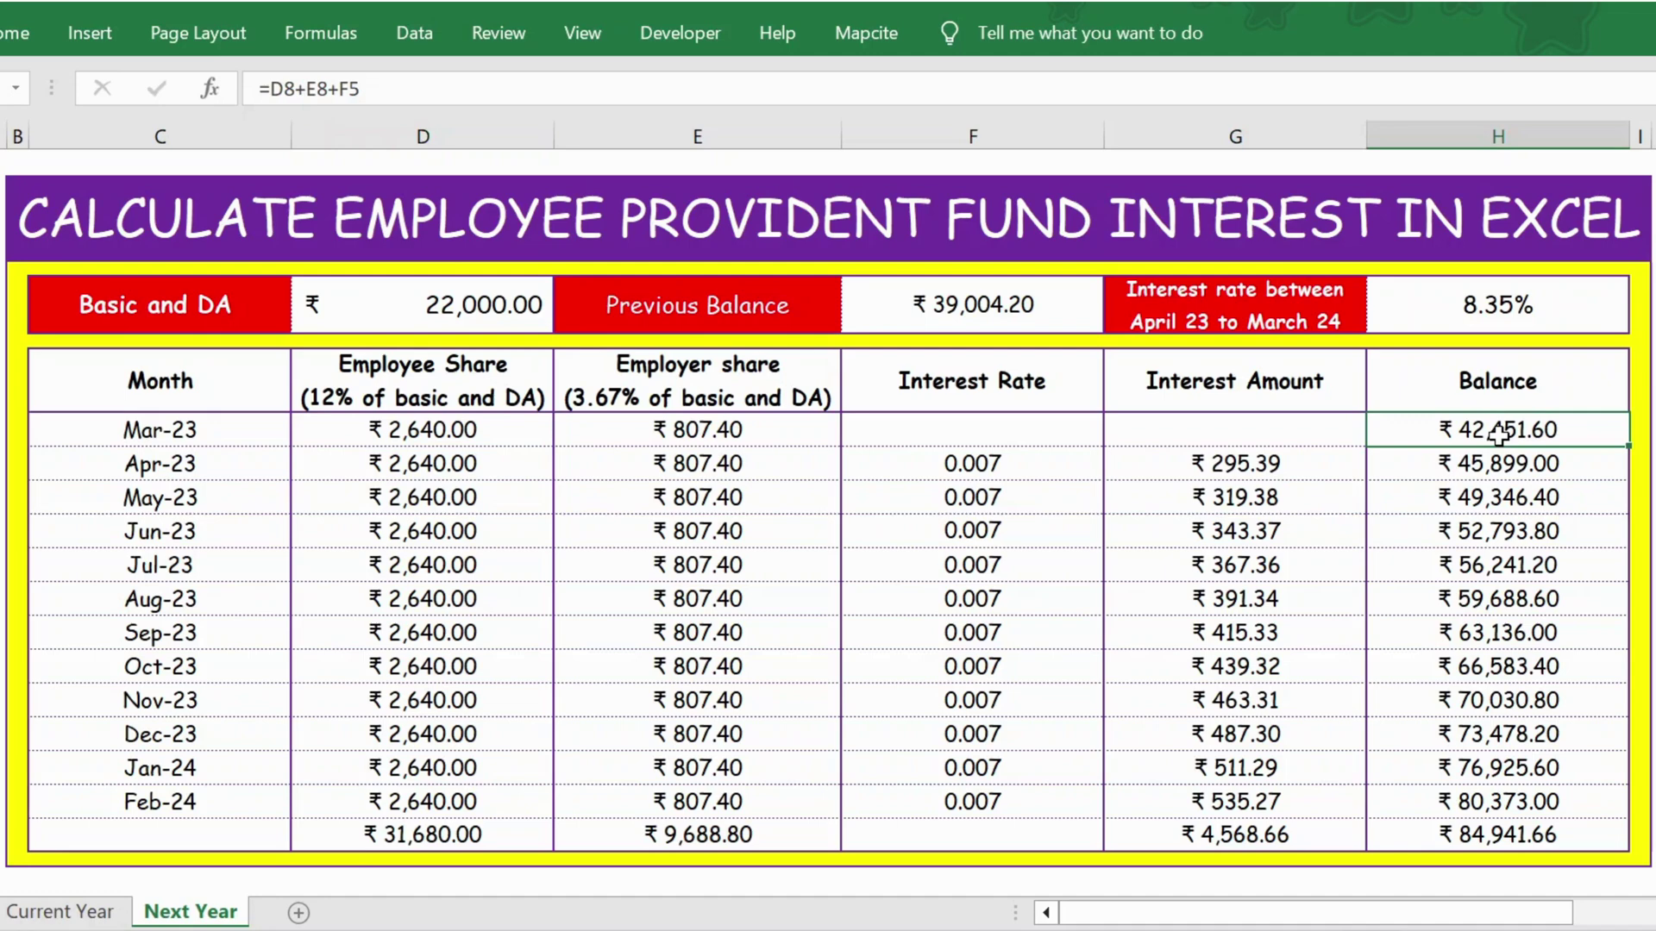
{"action": "key", "text": "F2"}
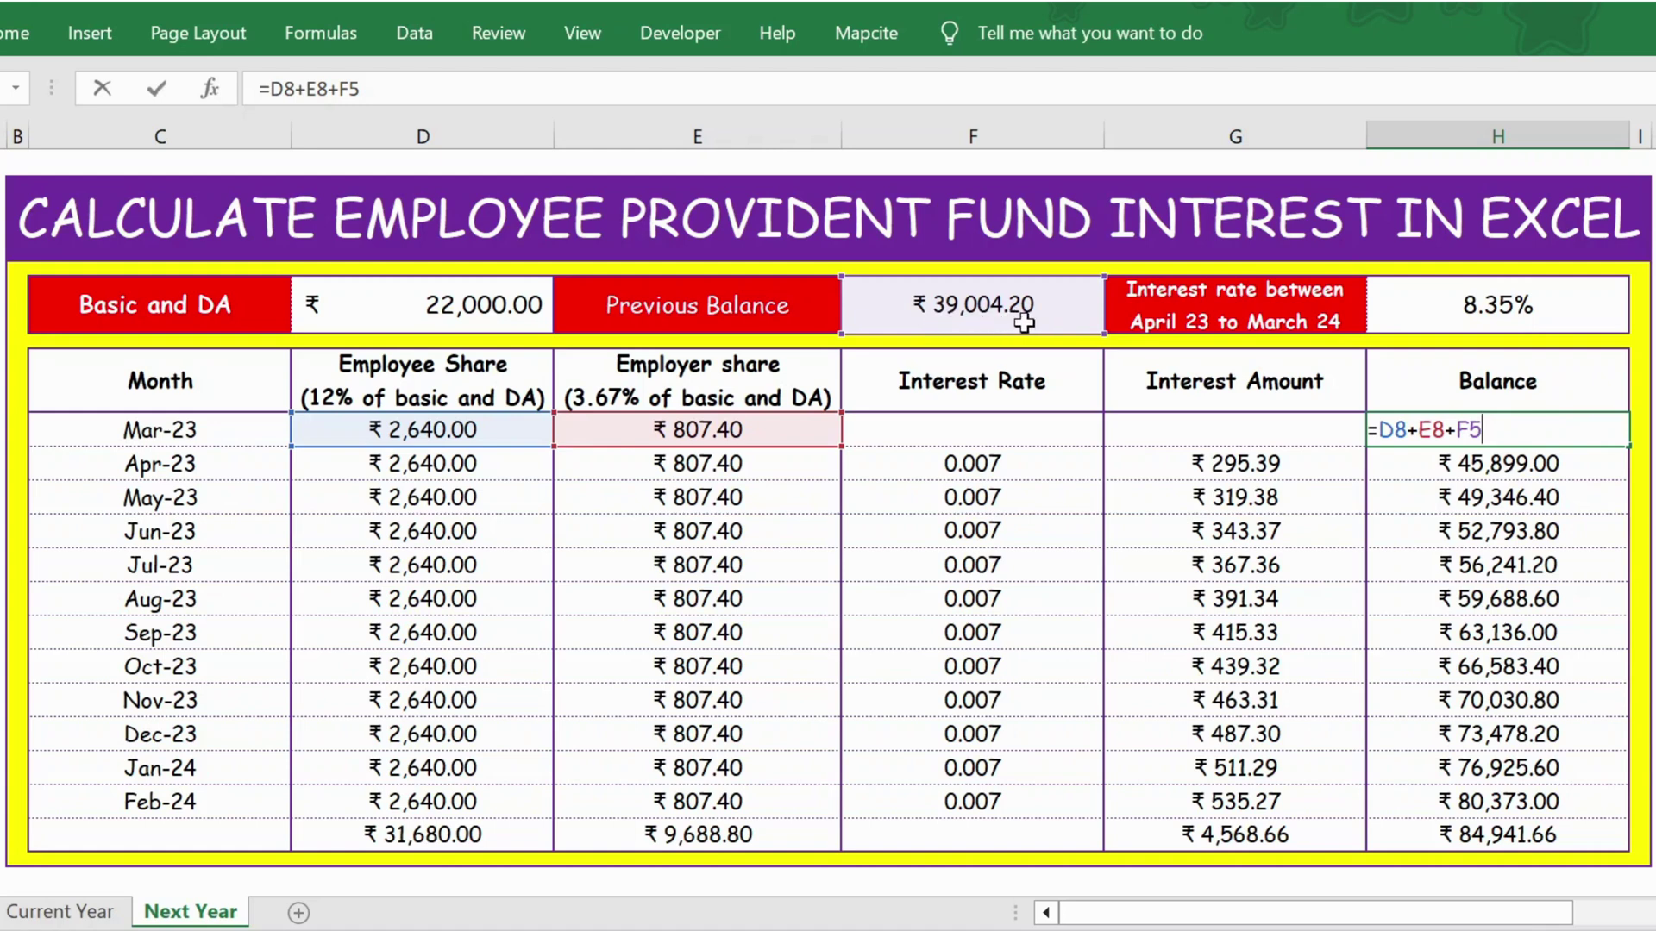
{"action": "key", "text": "ctrl+Return"}
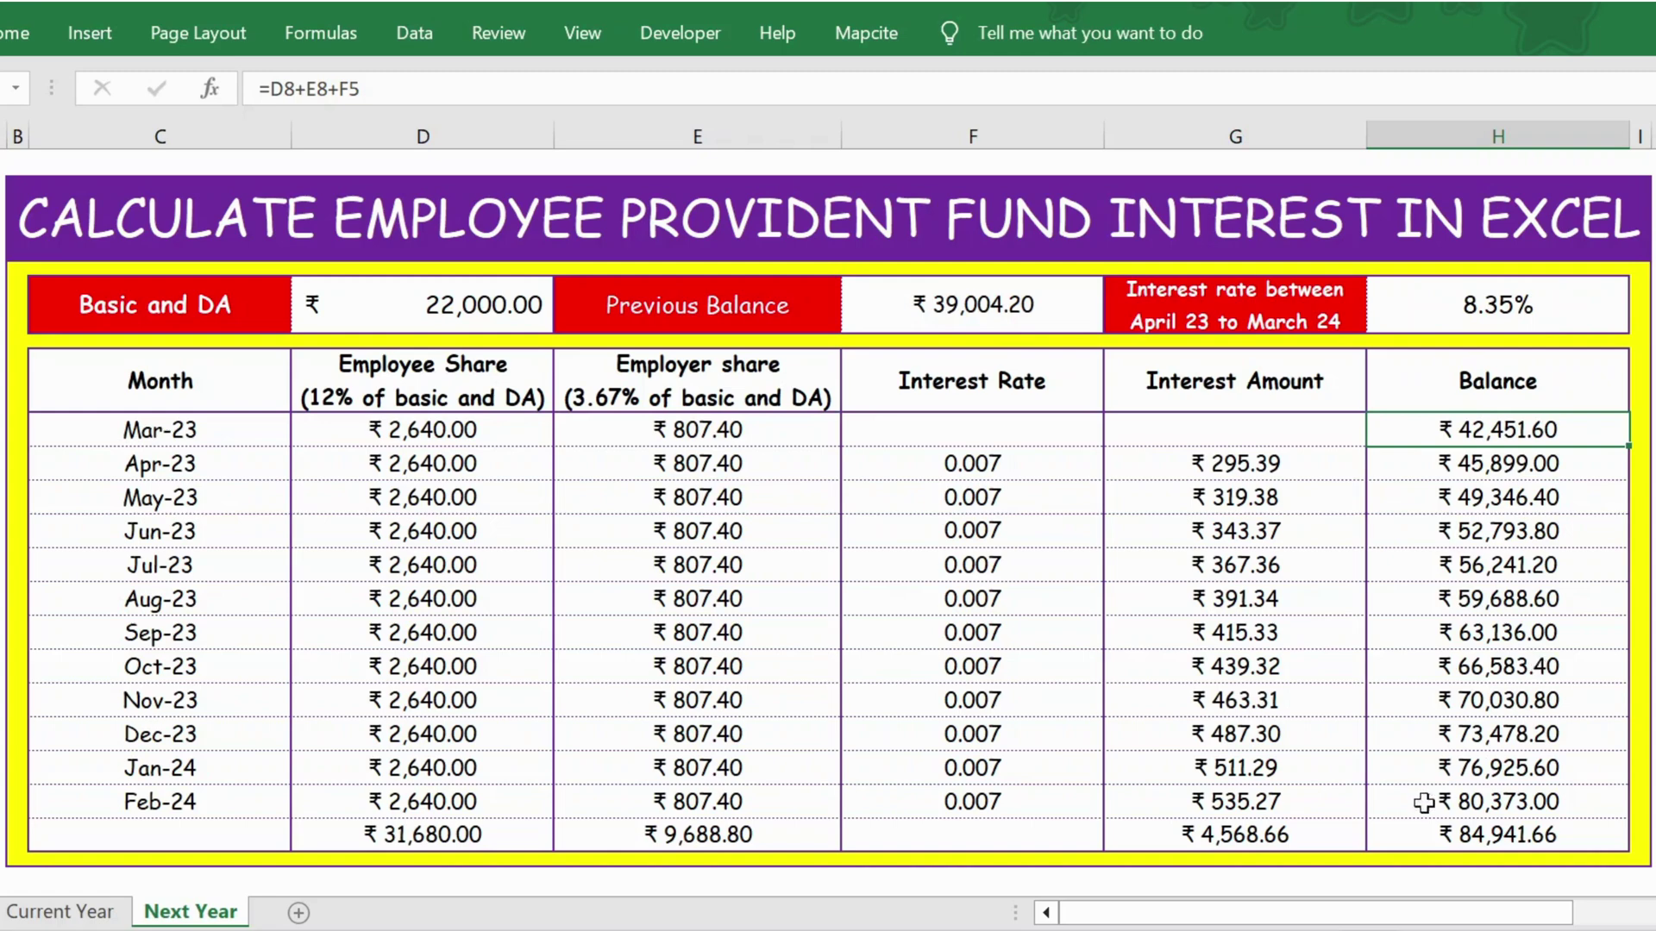
{"action": "left_click", "coordinate": [1291, 833]}
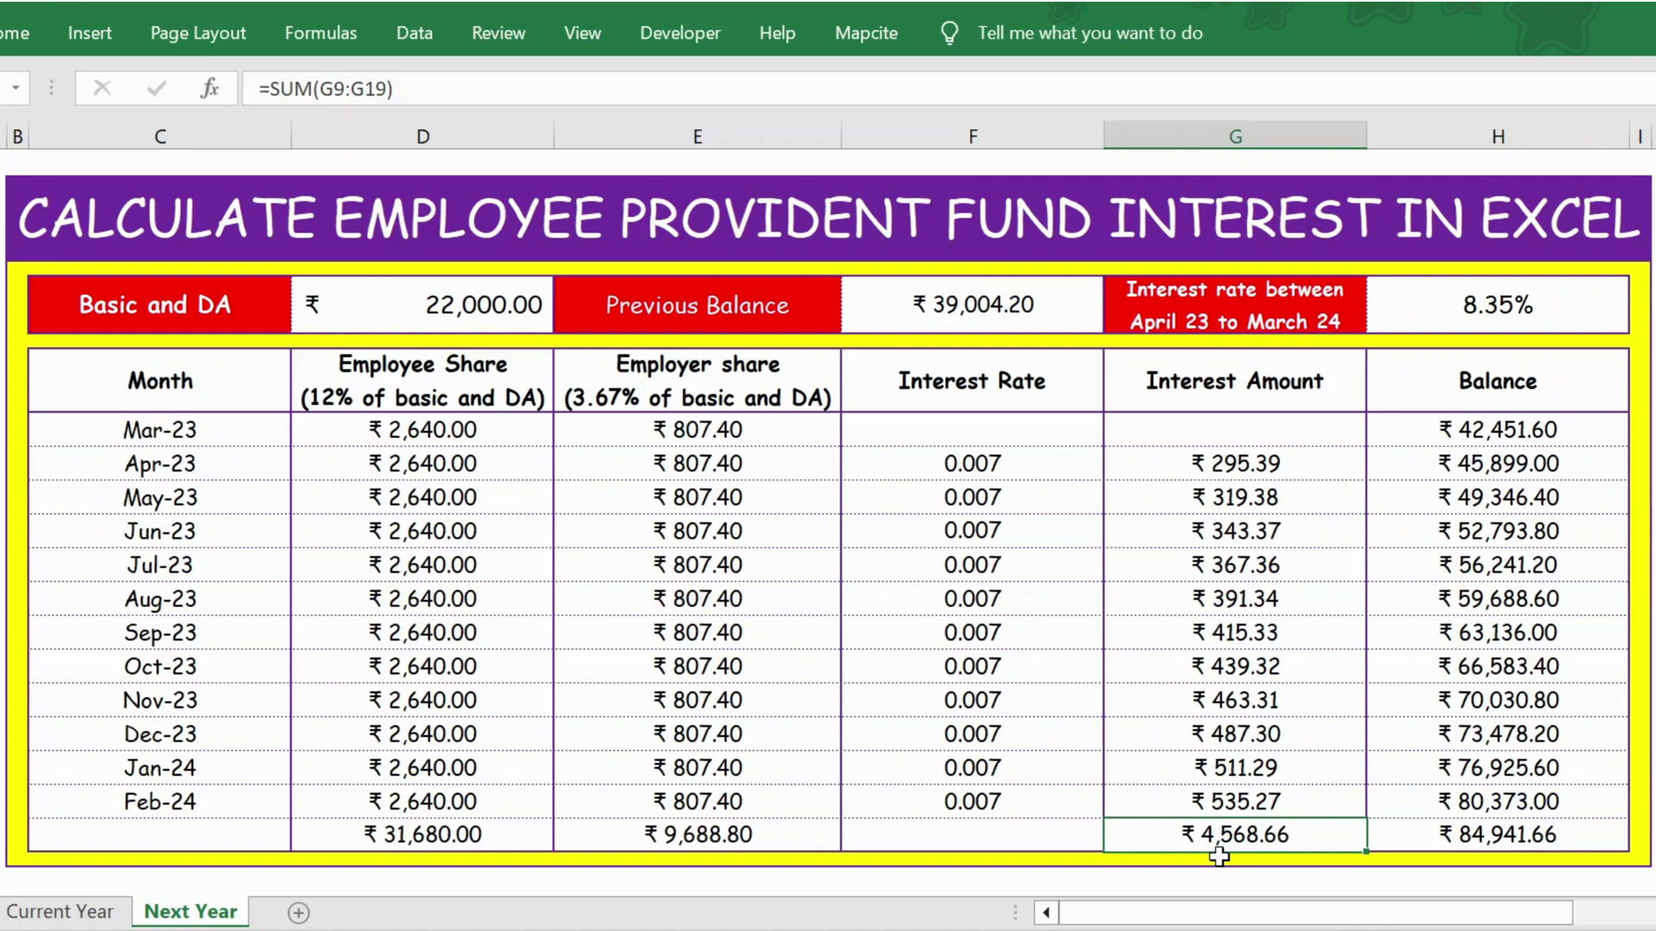
{"action": "left_click", "coordinate": [1481, 832]}
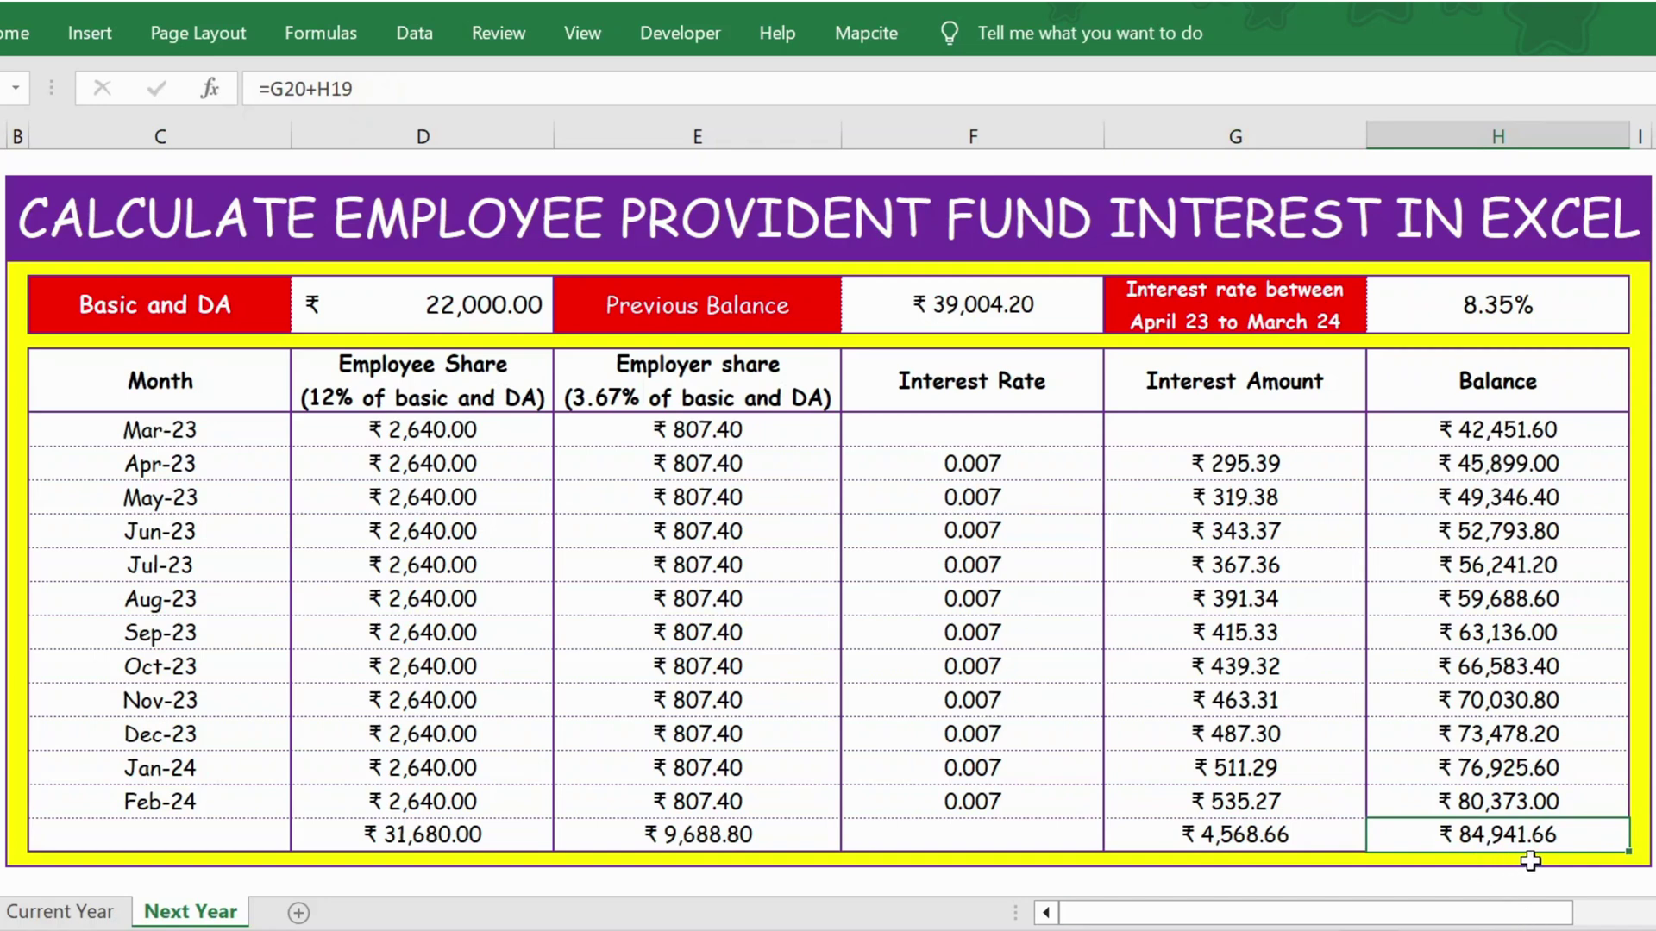
{"action": "left_click", "coordinate": [1298, 499]}
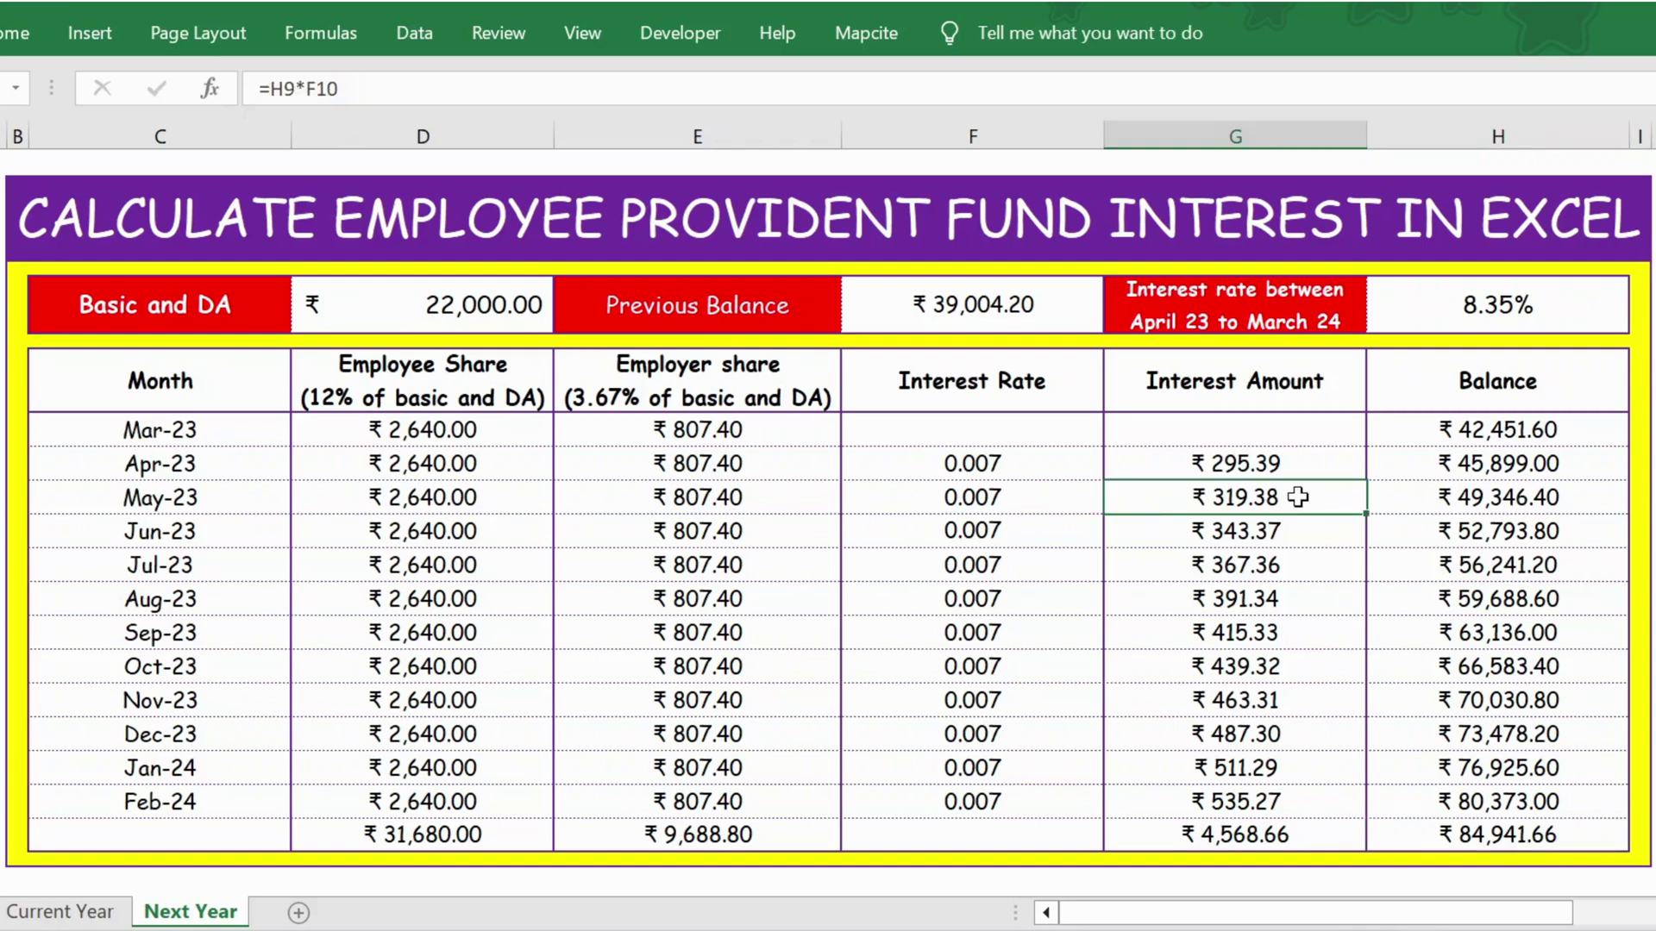
{"action": "left_click", "coordinate": [1247, 459]}
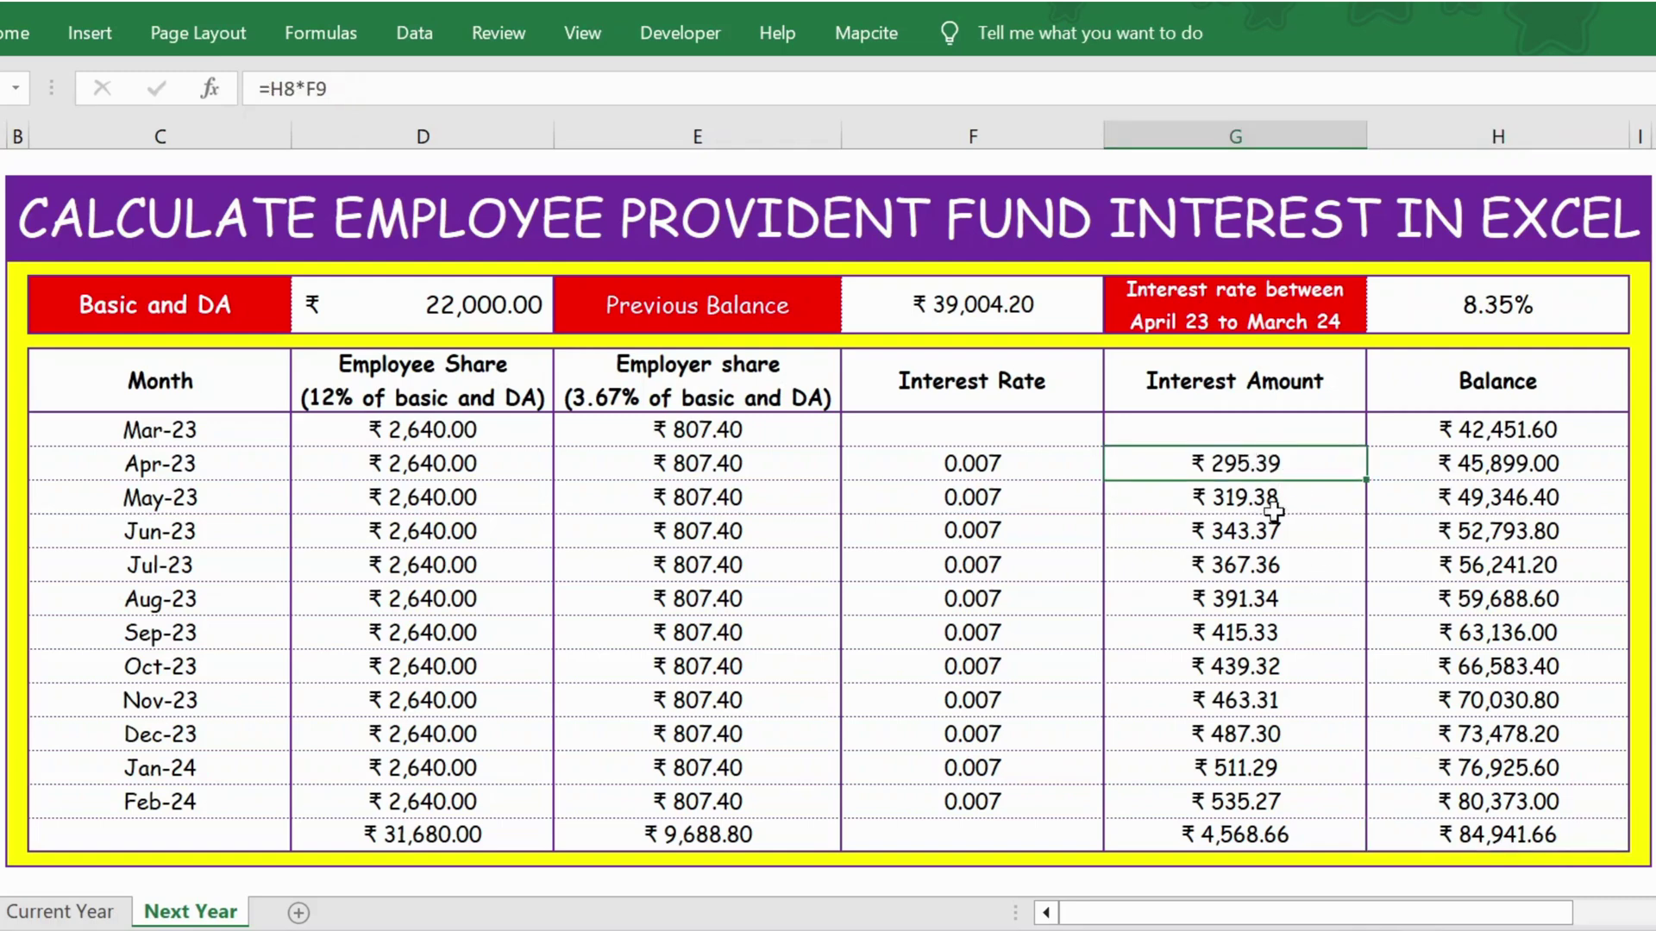
{"action": "left_click", "coordinate": [59, 912]}
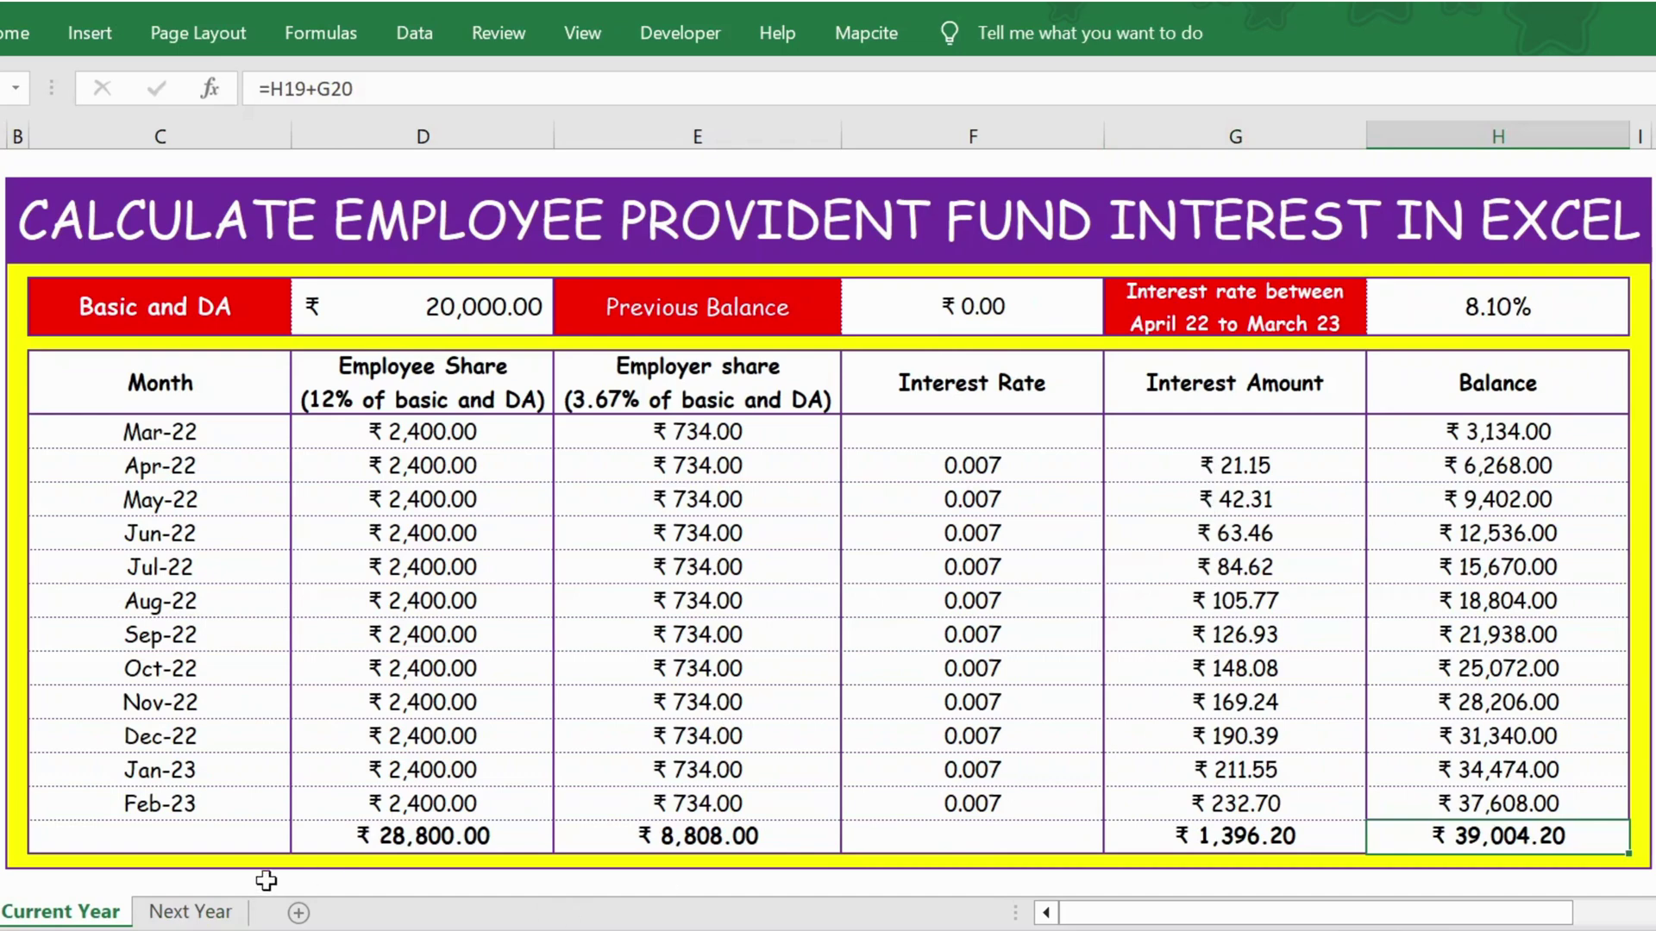
{"action": "left_click", "coordinate": [190, 913]}
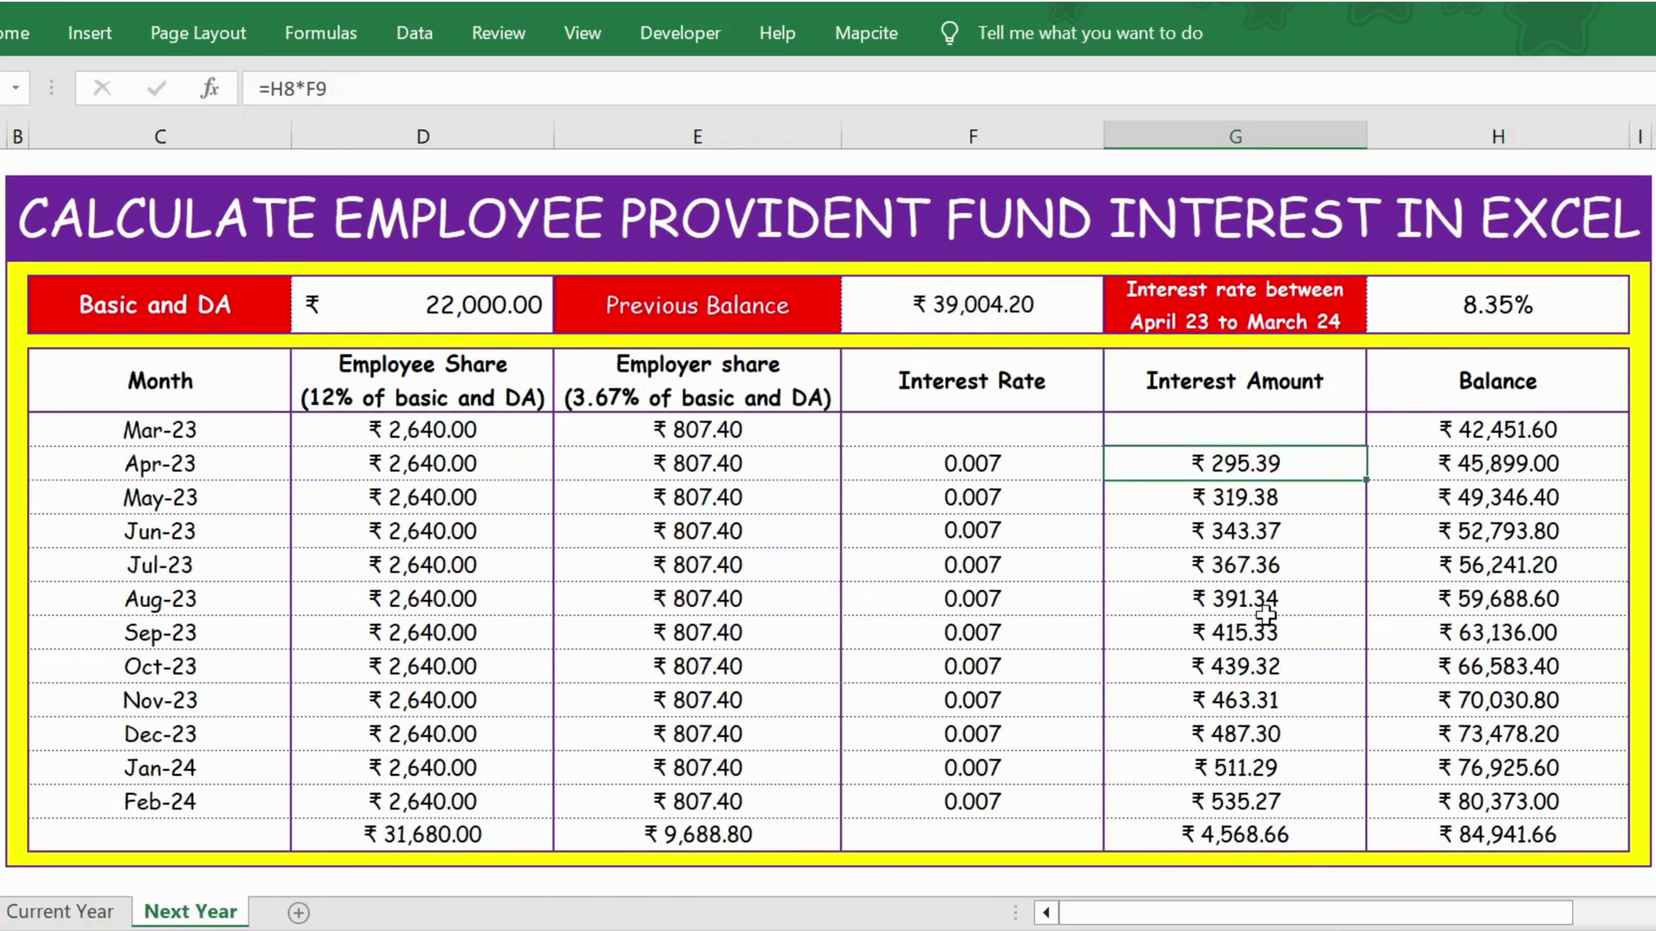